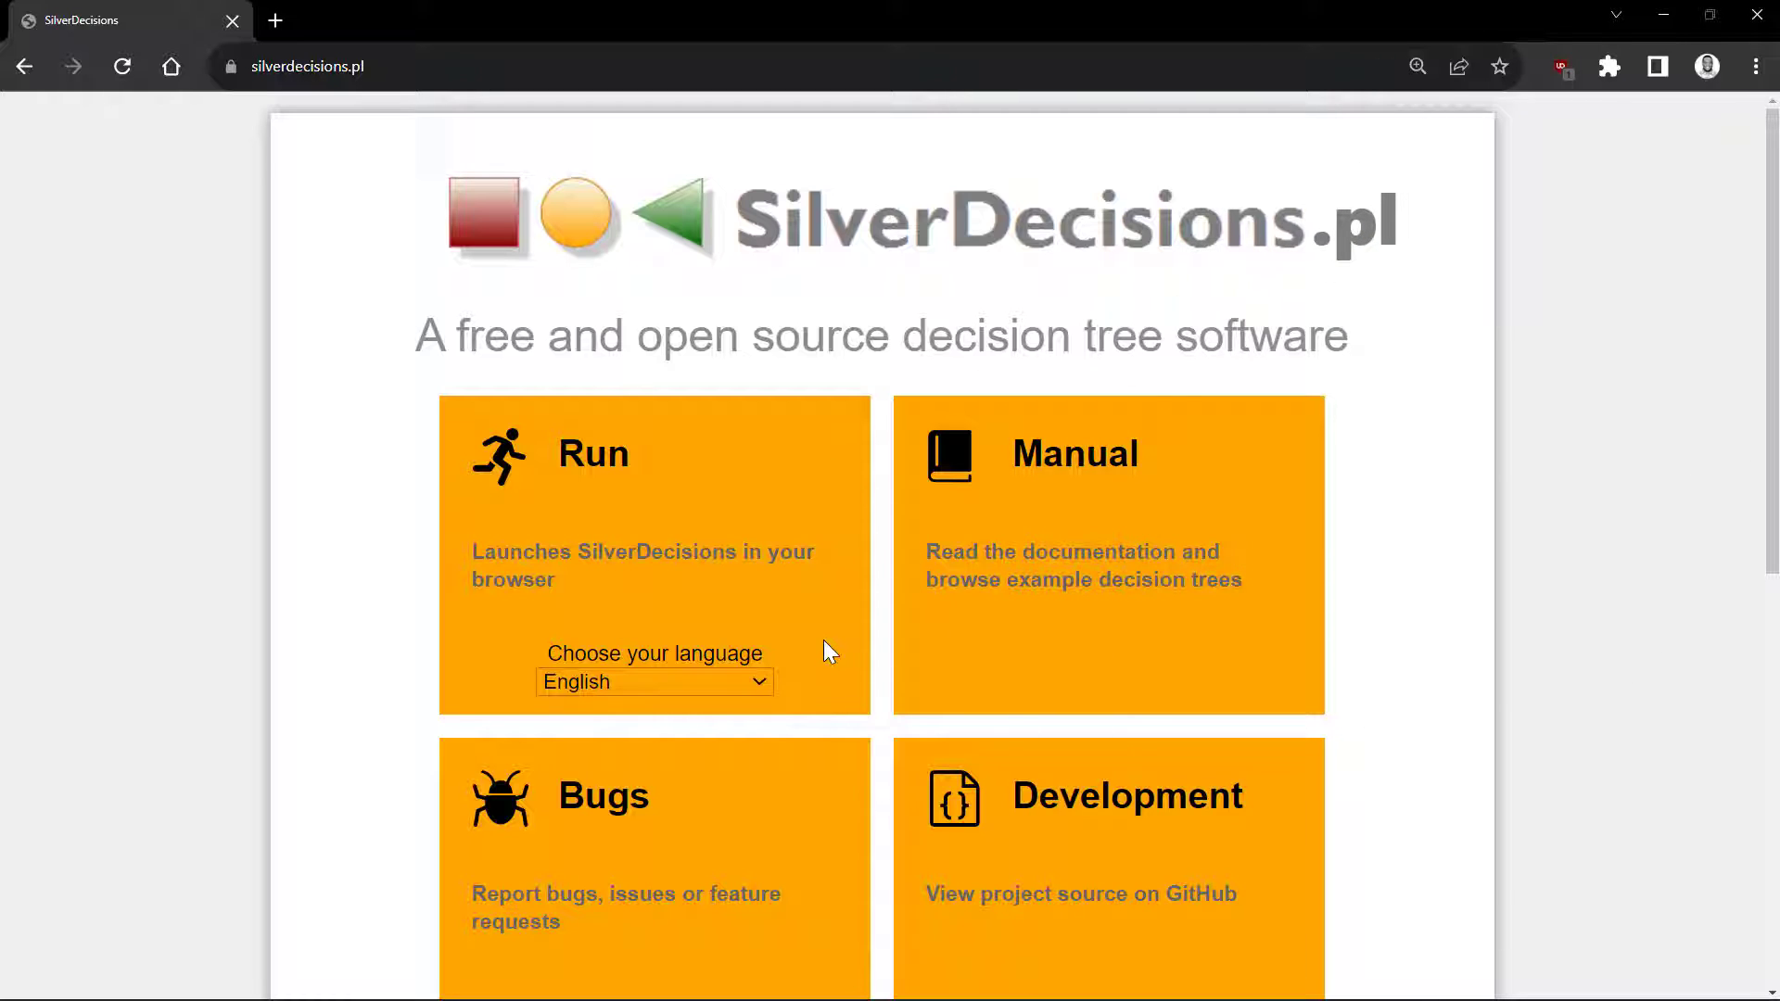
# Step: Launch the SilverDecisions editor in English from the Run tile
pyautogui.click(714, 452)
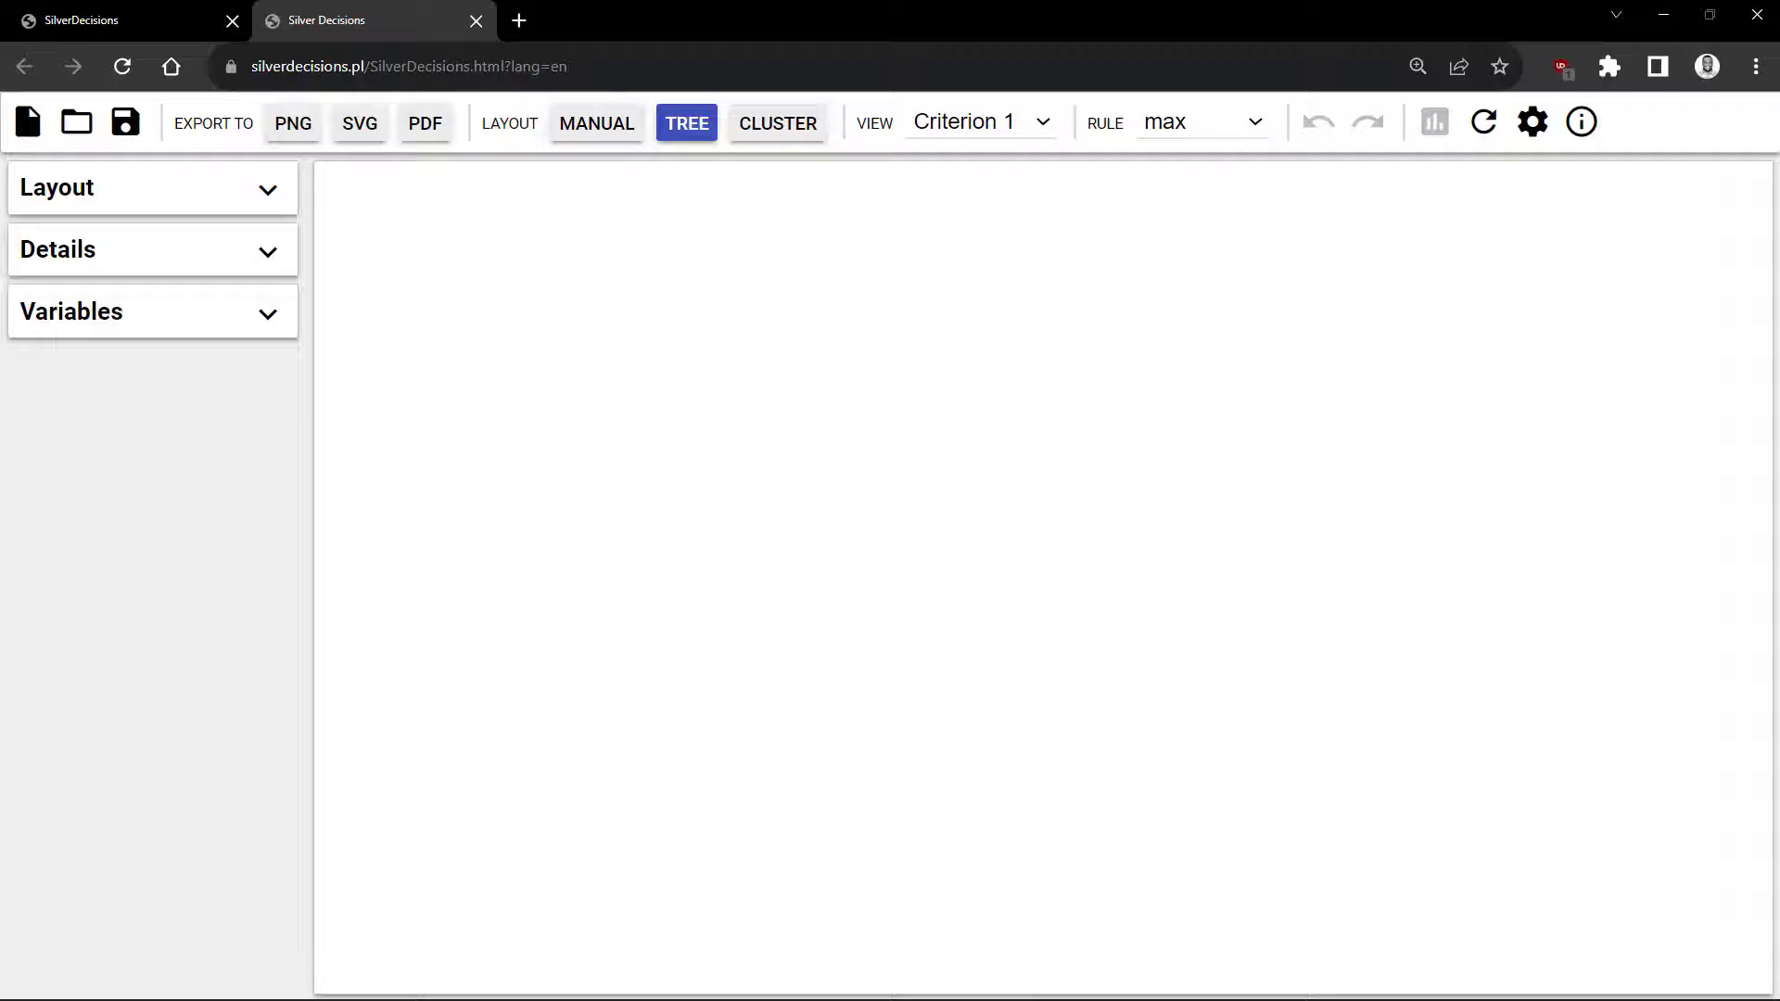
# Step: Place a root decision node on the canvas and add a second decision node after it
pyautogui.rightClick(832, 455)
pyautogui.click(904, 482)
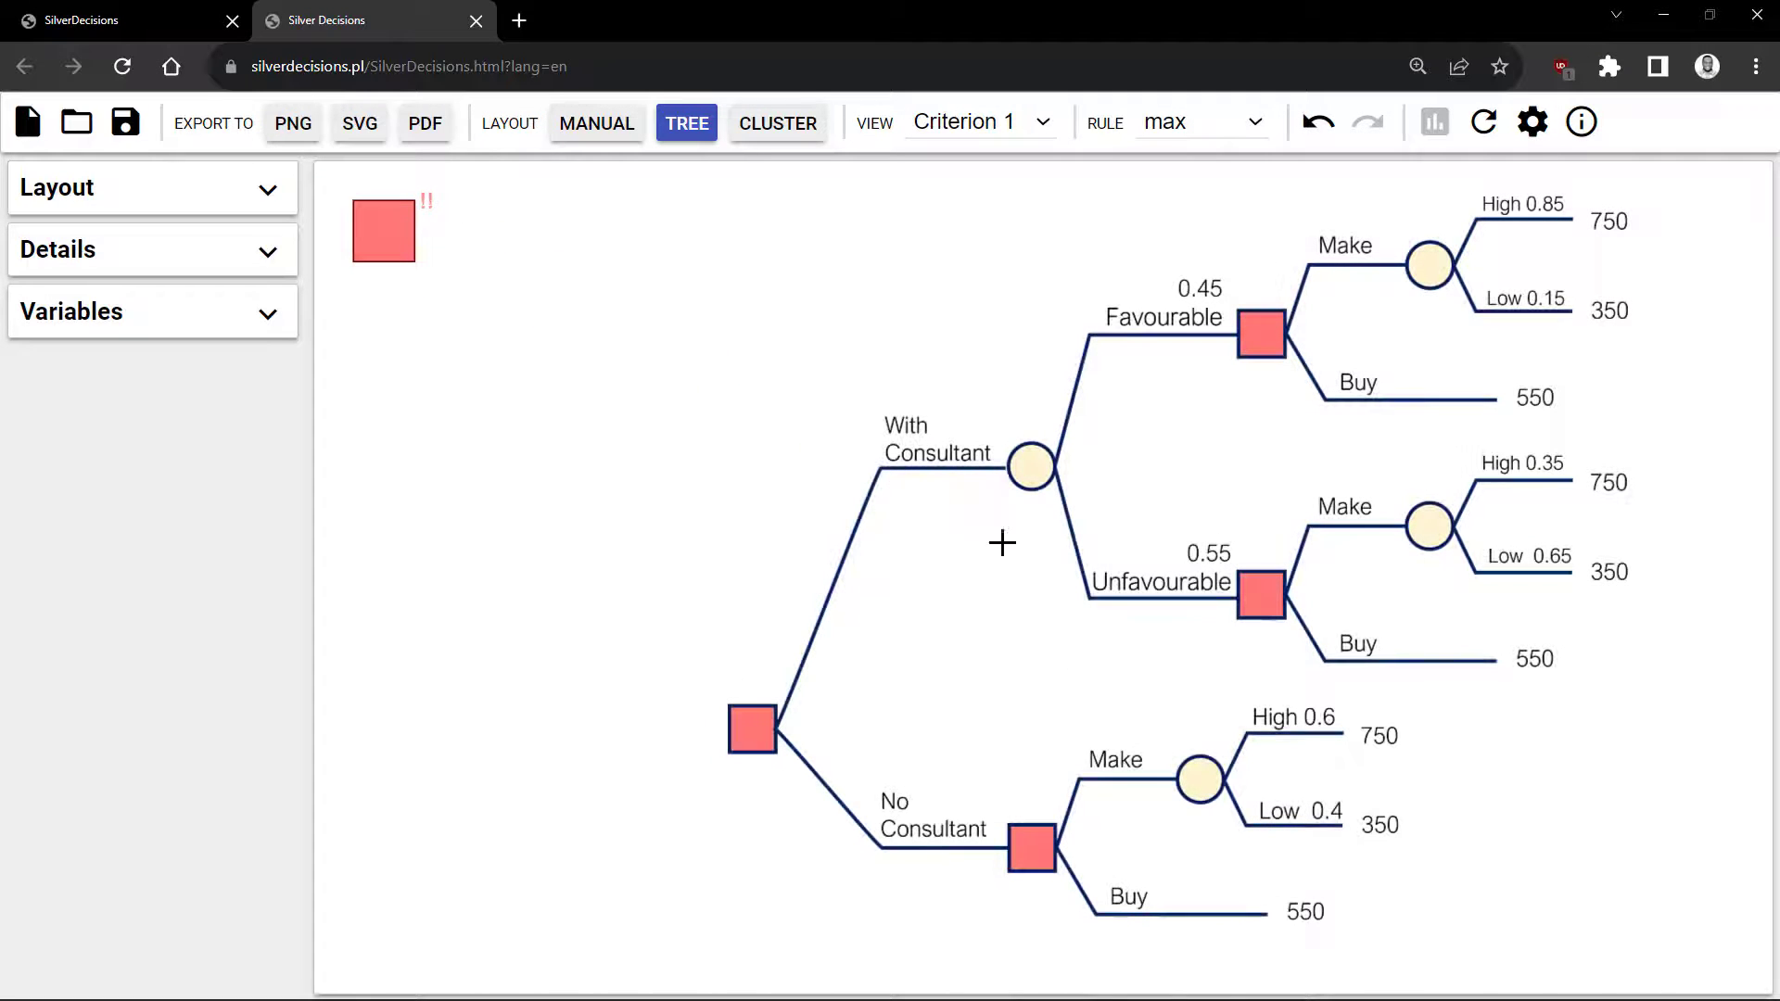
pyautogui.moveTo(751, 697); pyautogui.dragTo(788, 694)
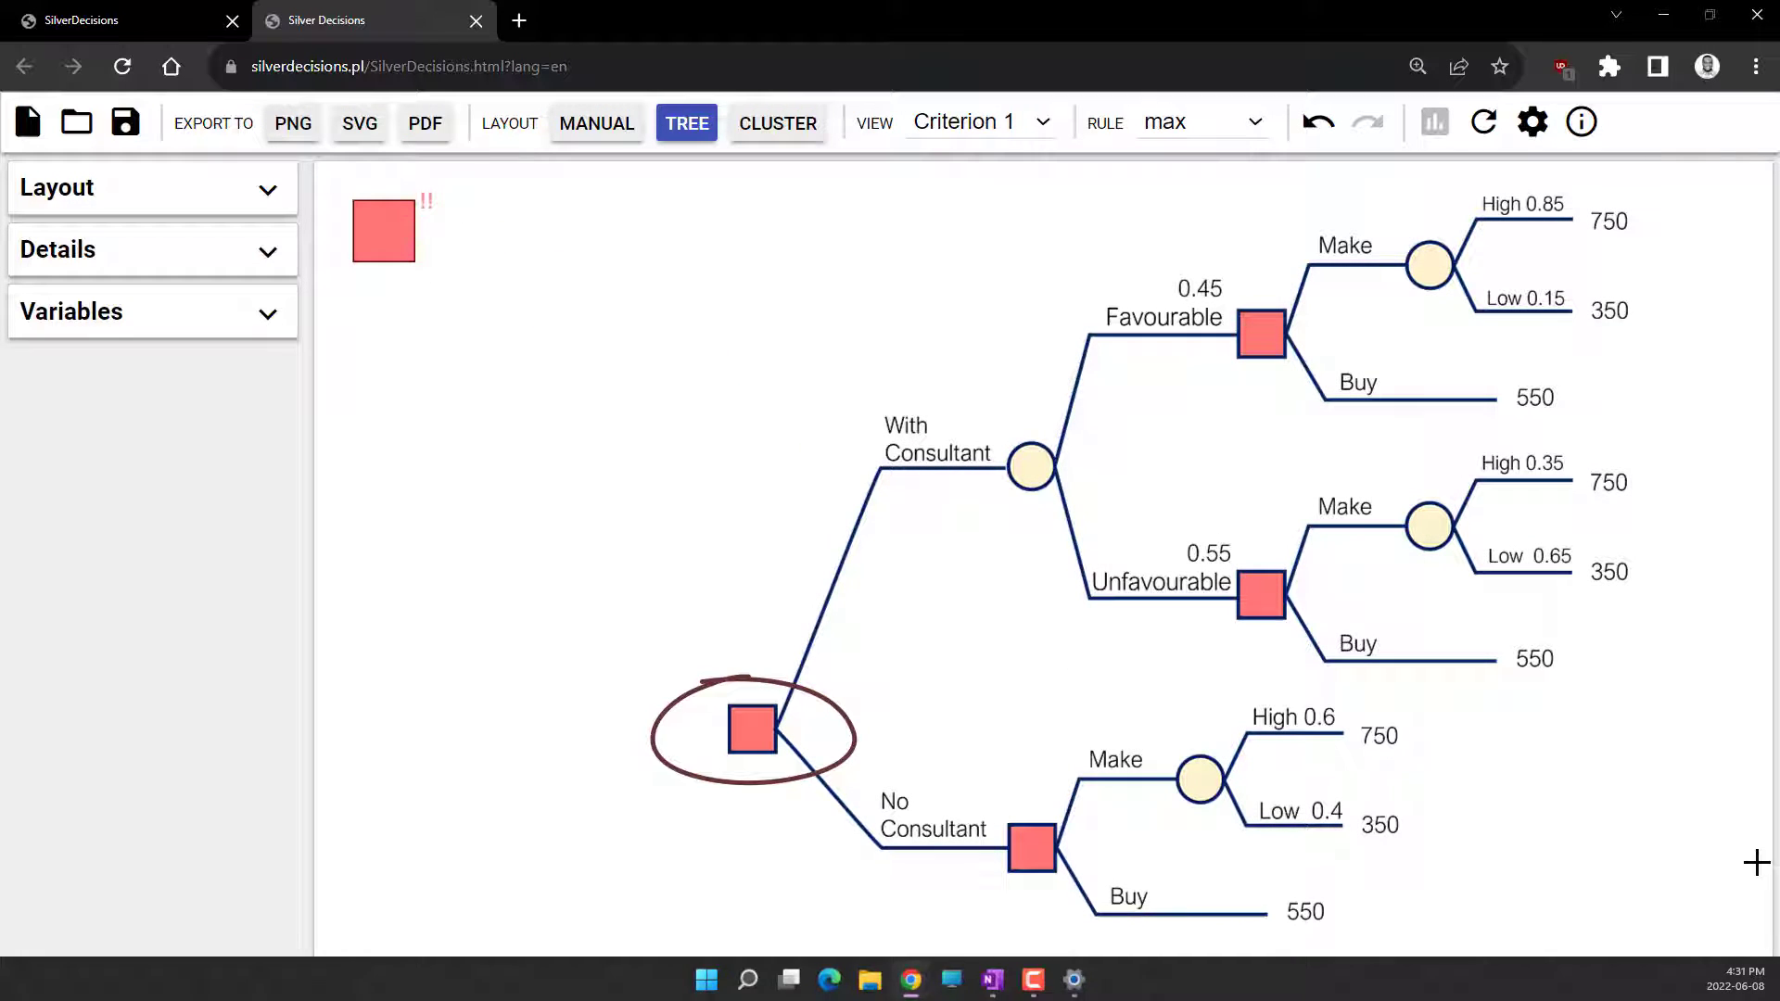
pyautogui.rightClick(384, 234)
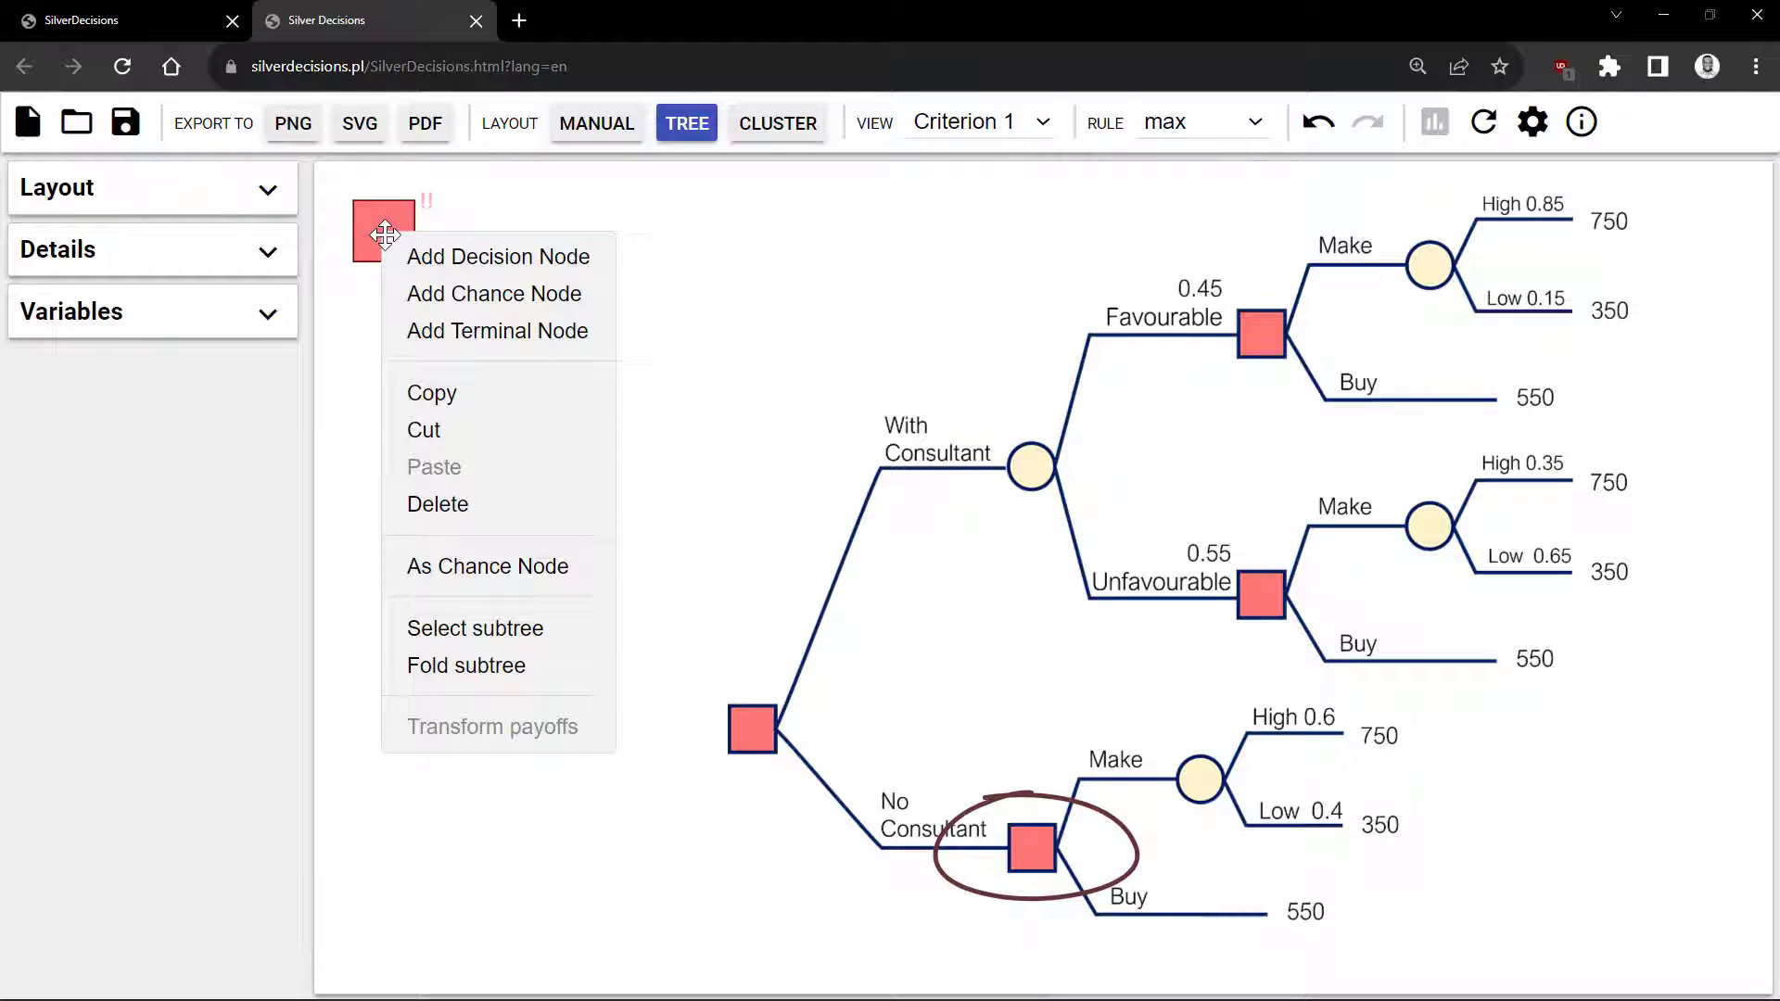
pyautogui.click(404, 253)
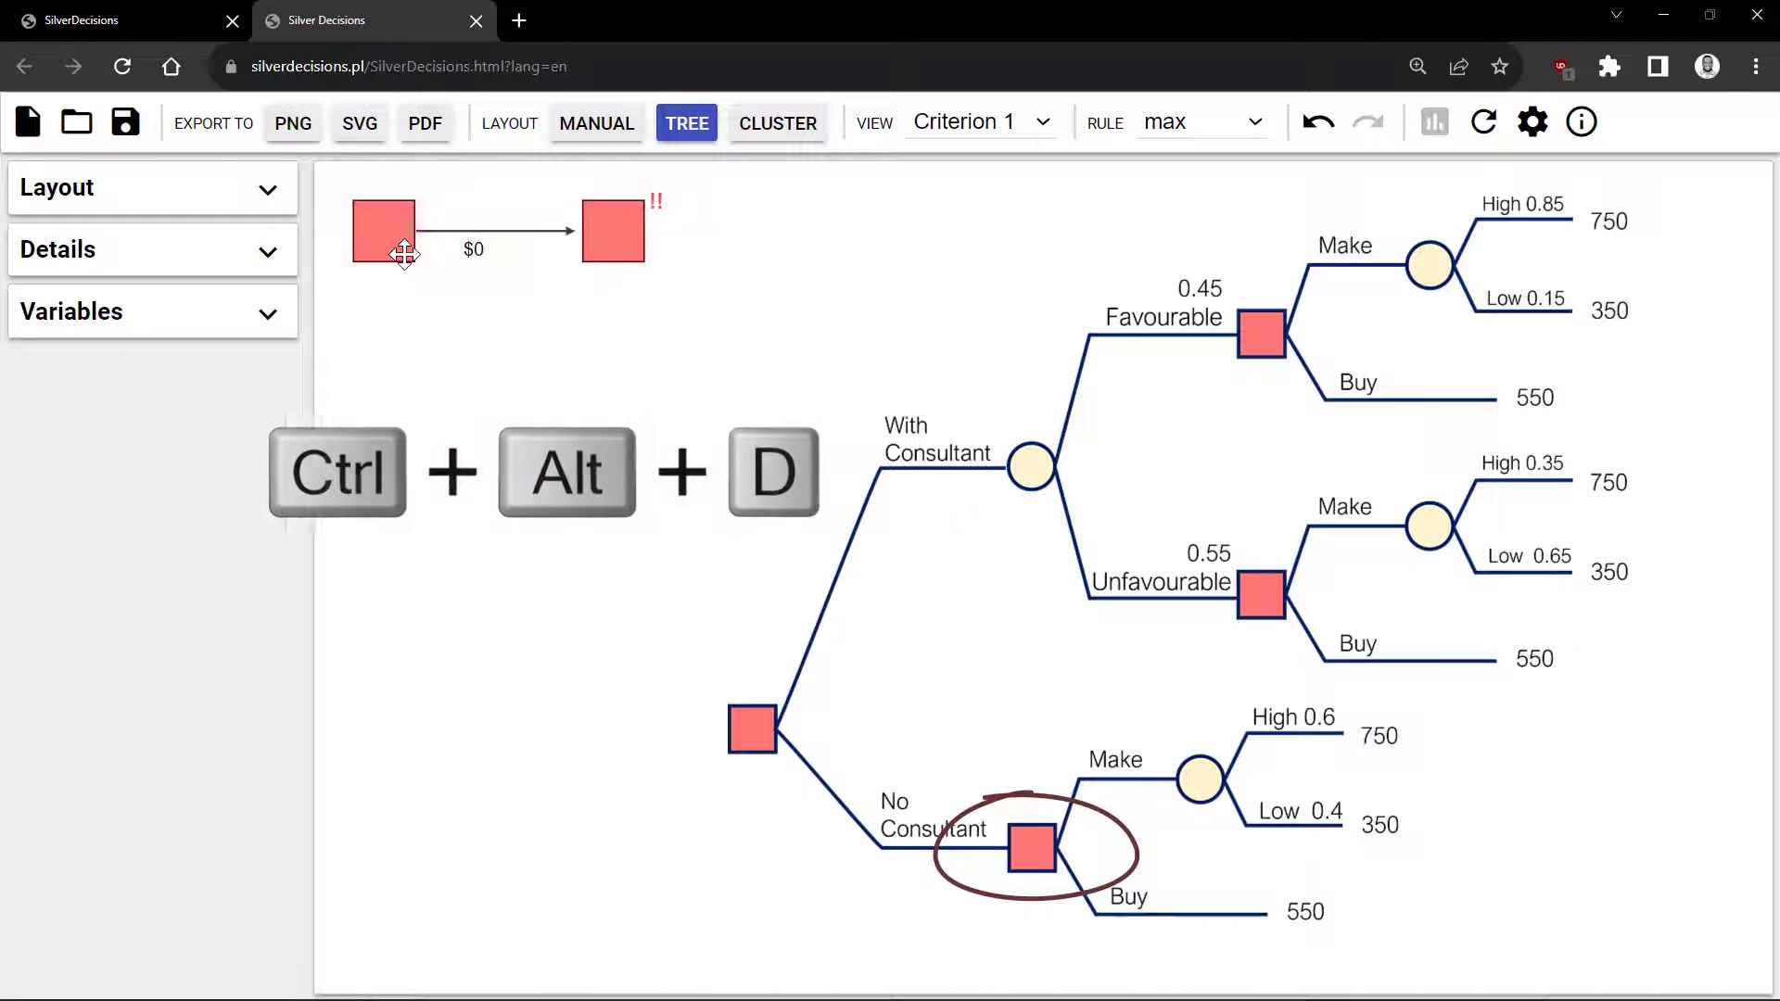
# Step: Give the second decision node a chance node branch and a terminal node branch
pyautogui.rightClick(618, 243)
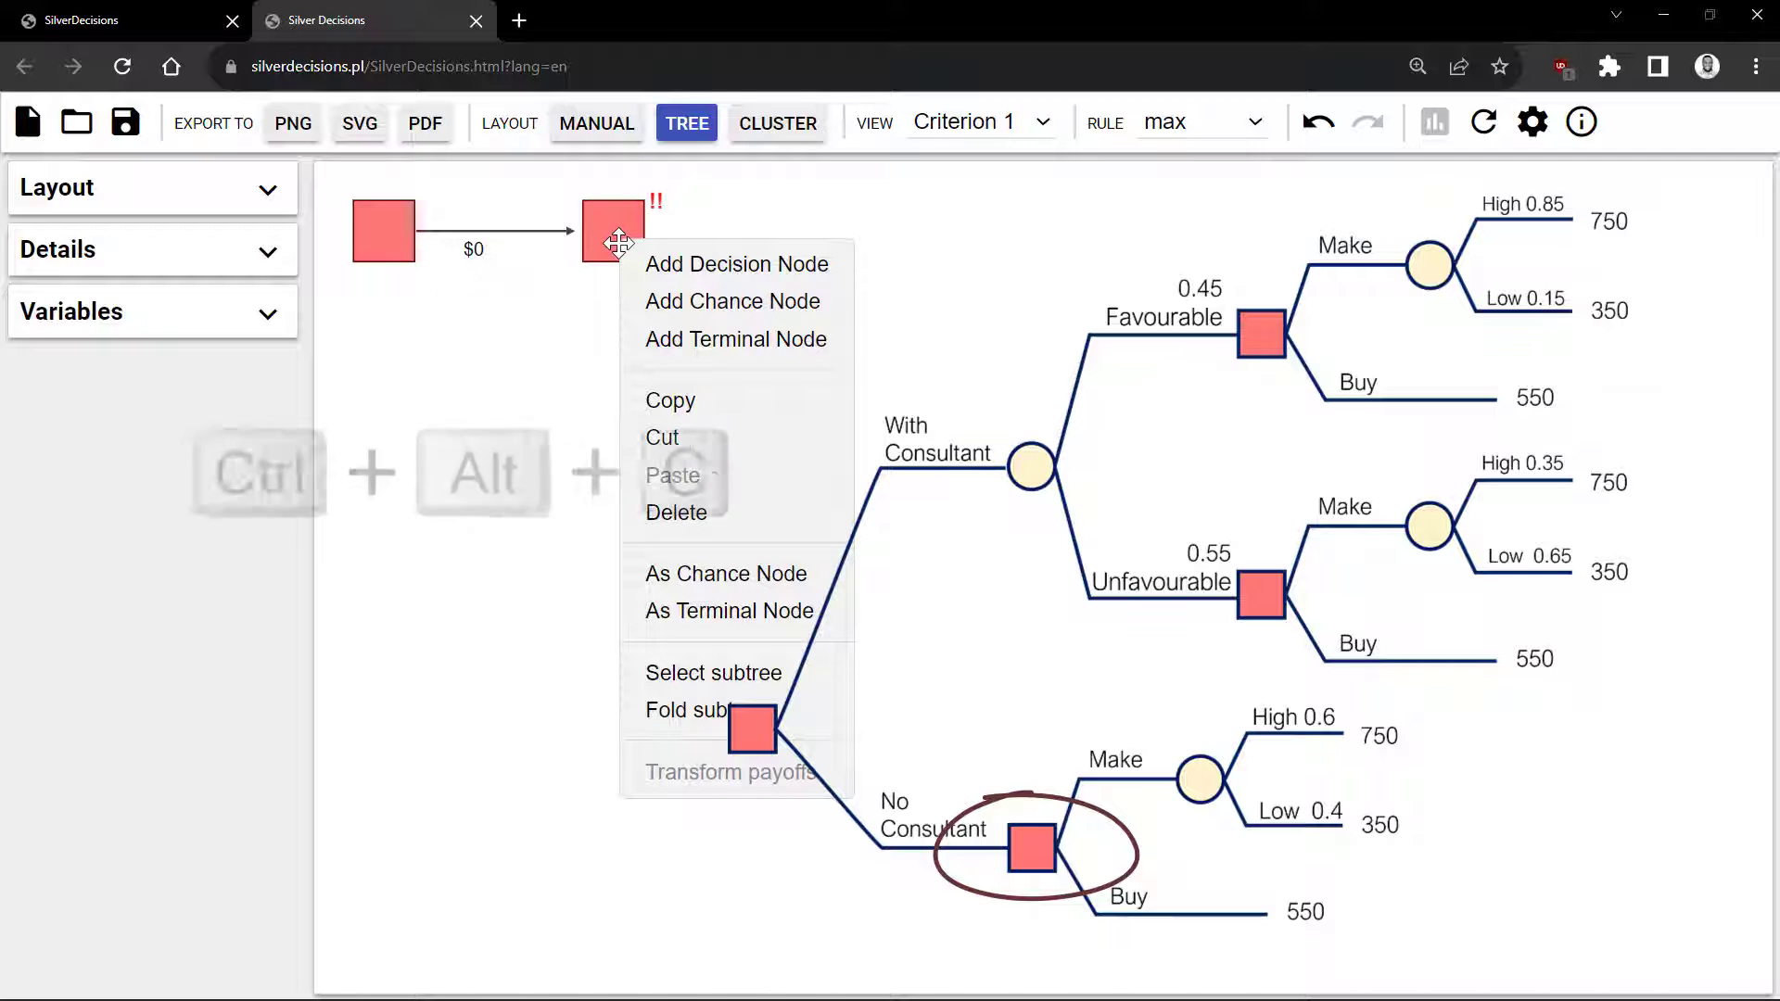
pyautogui.click(627, 301)
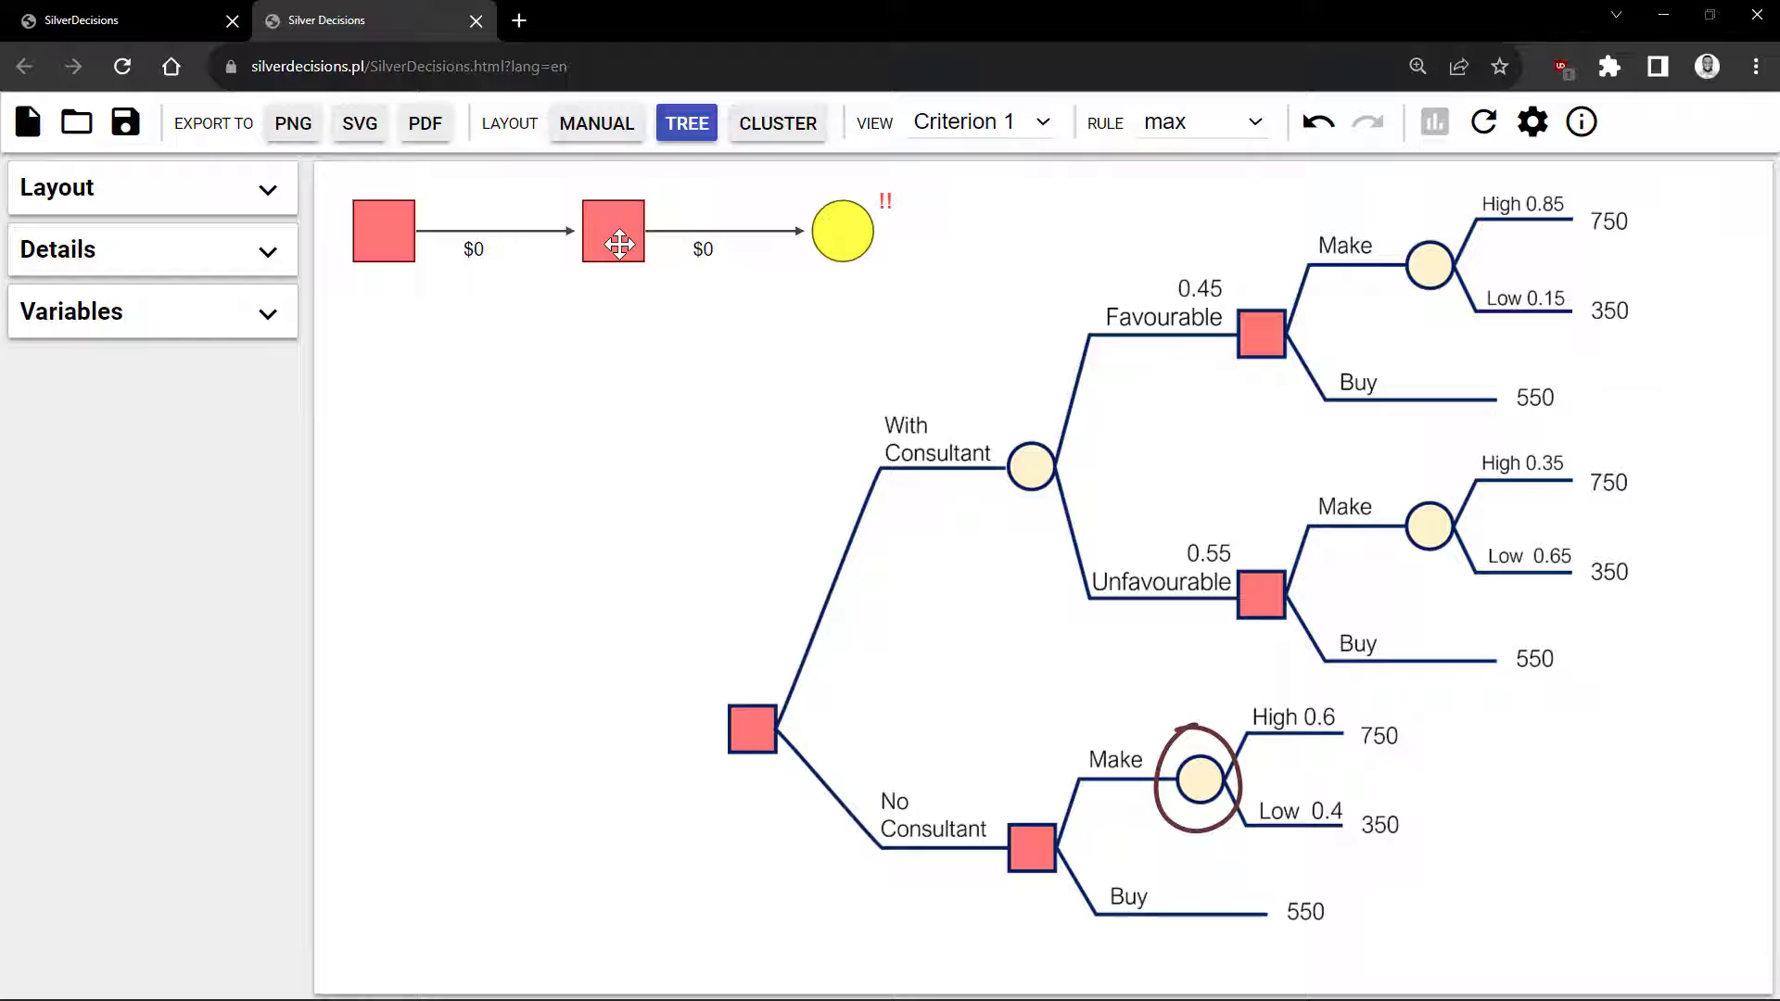
pyautogui.rightClick(619, 248)
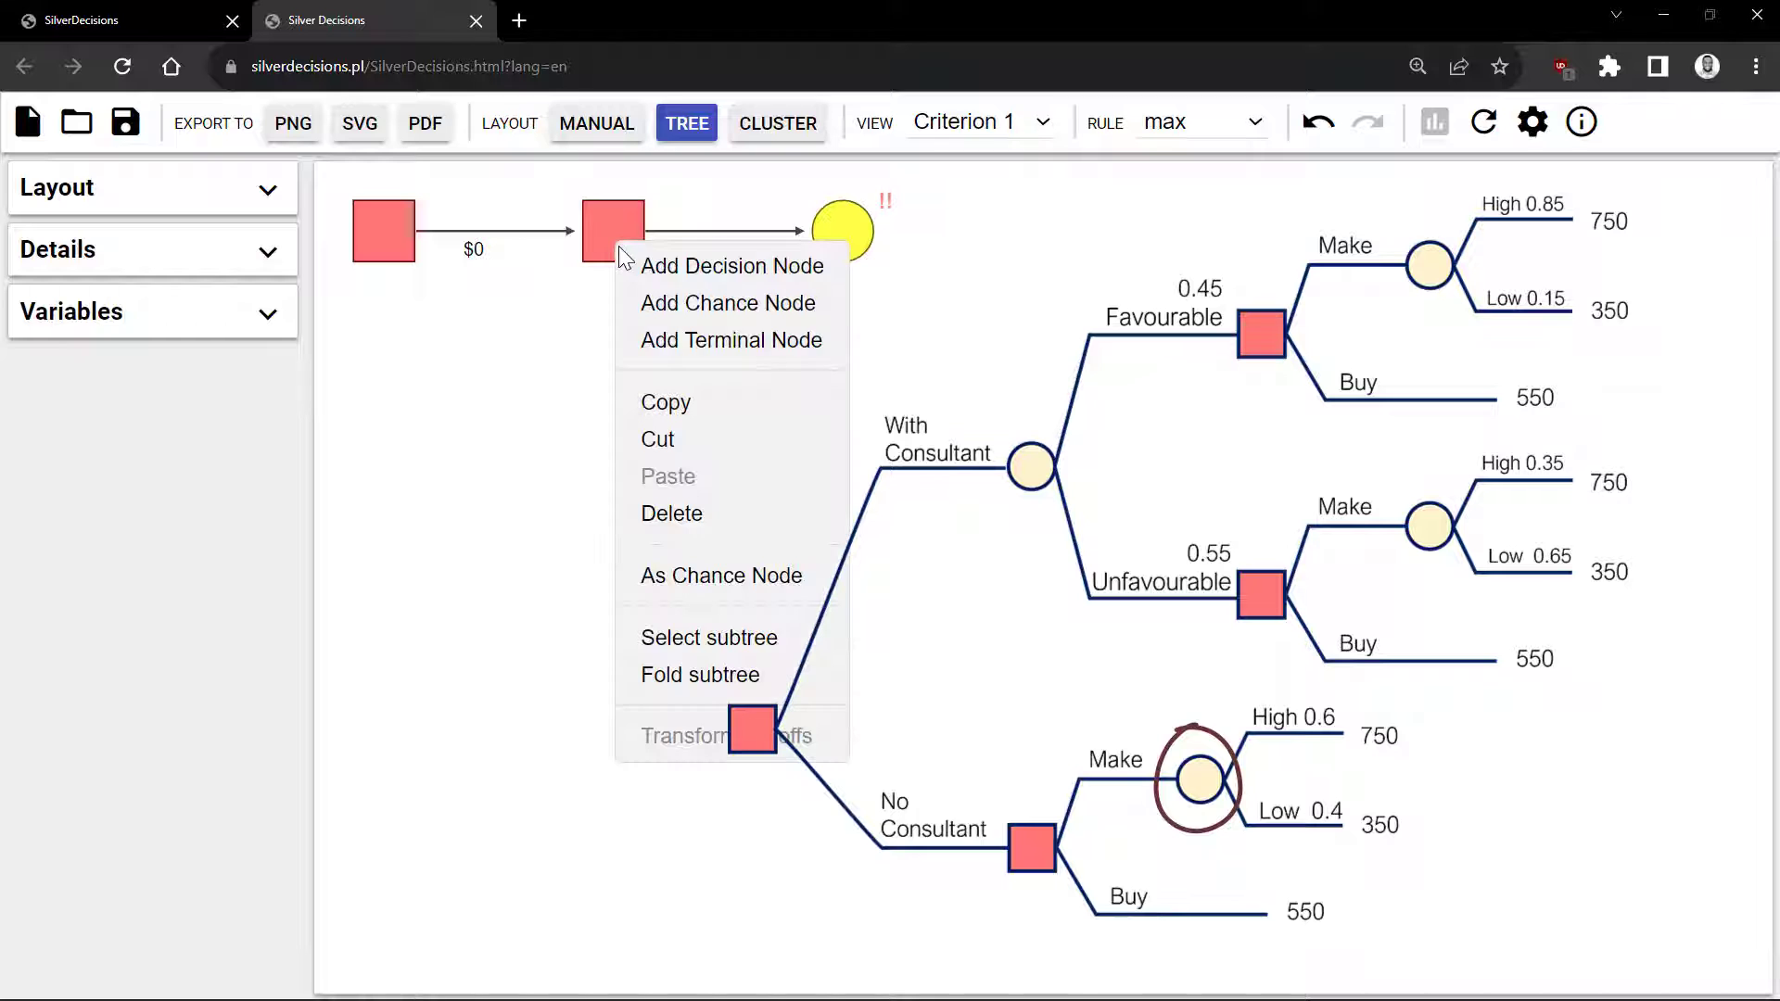
pyautogui.click(673, 342)
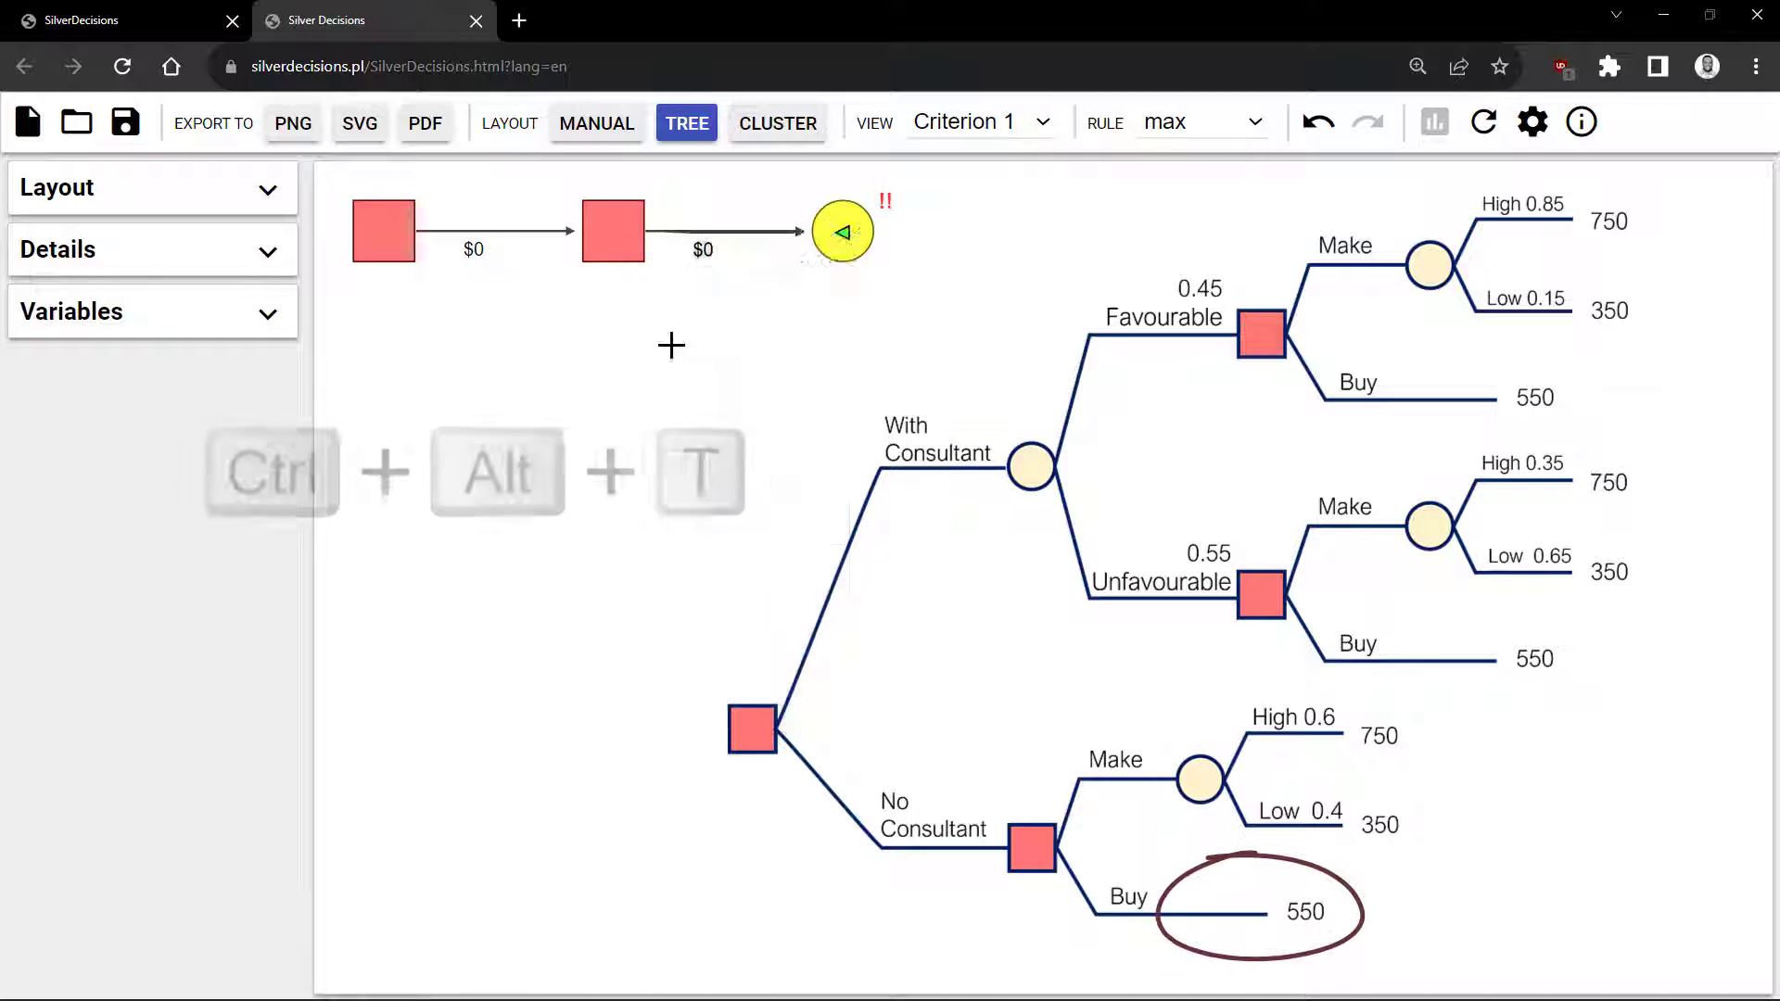
# Step: Label the chance branch Make and the terminal branch Buy
pyautogui.click(690, 246)
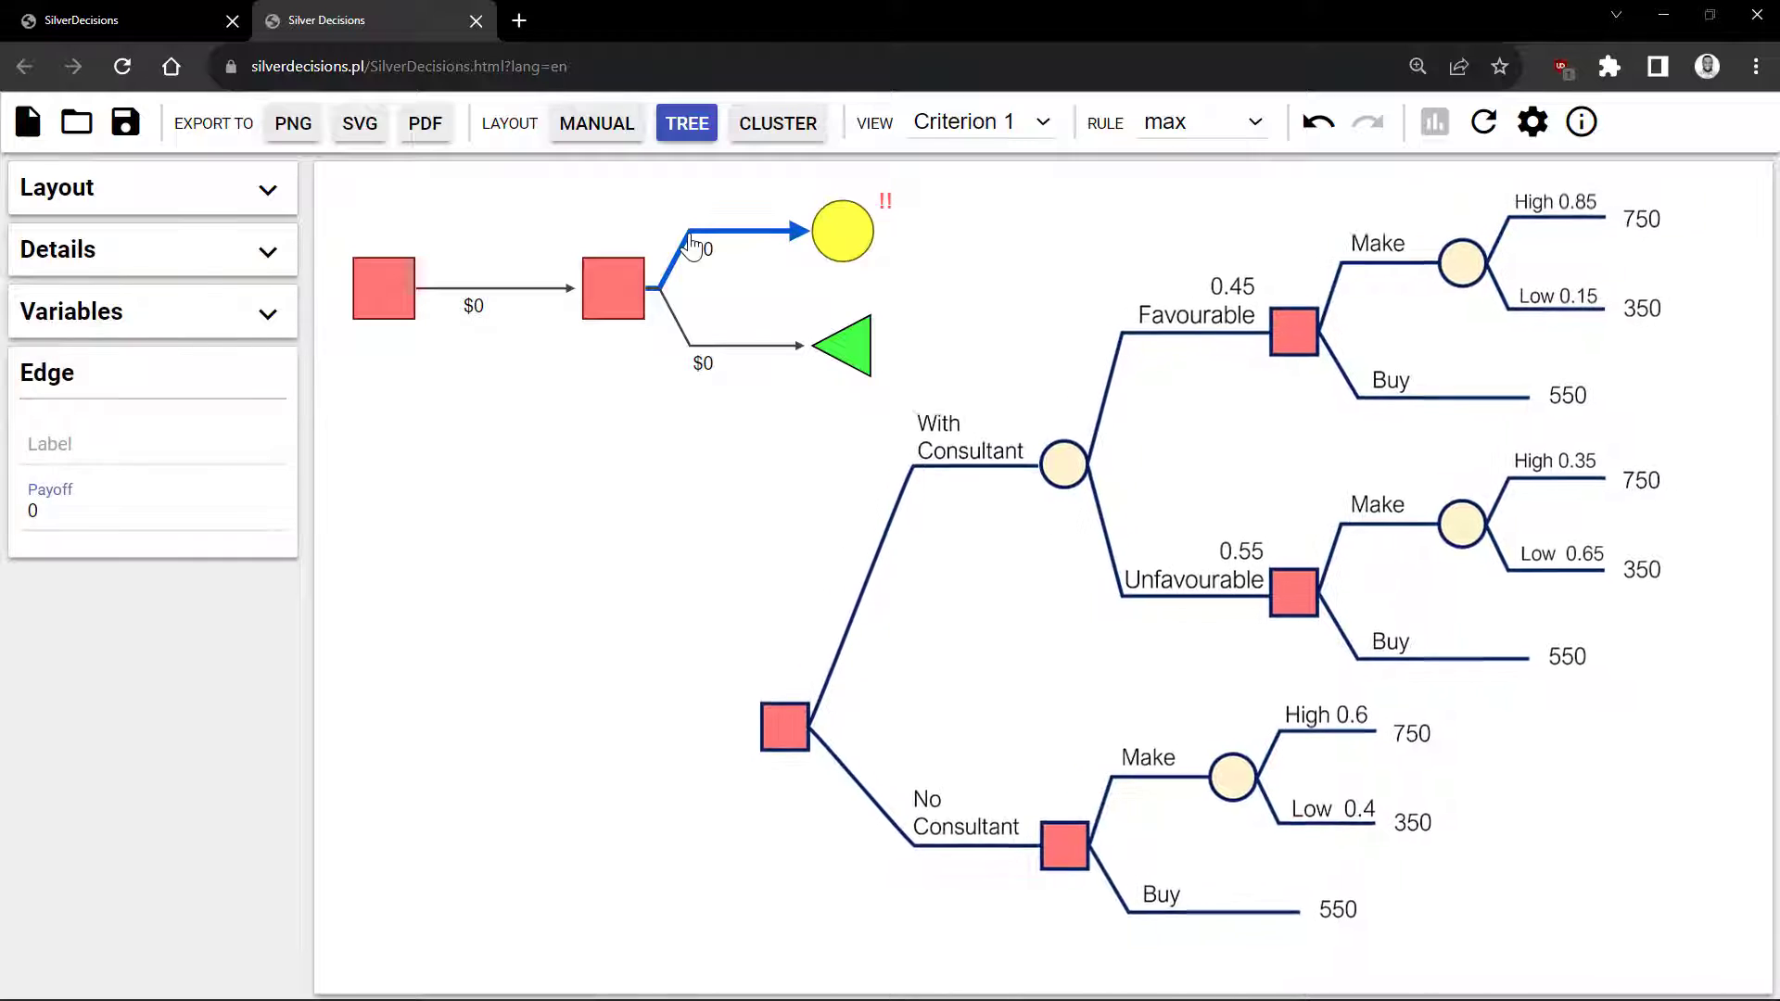
pyautogui.click(193, 451)
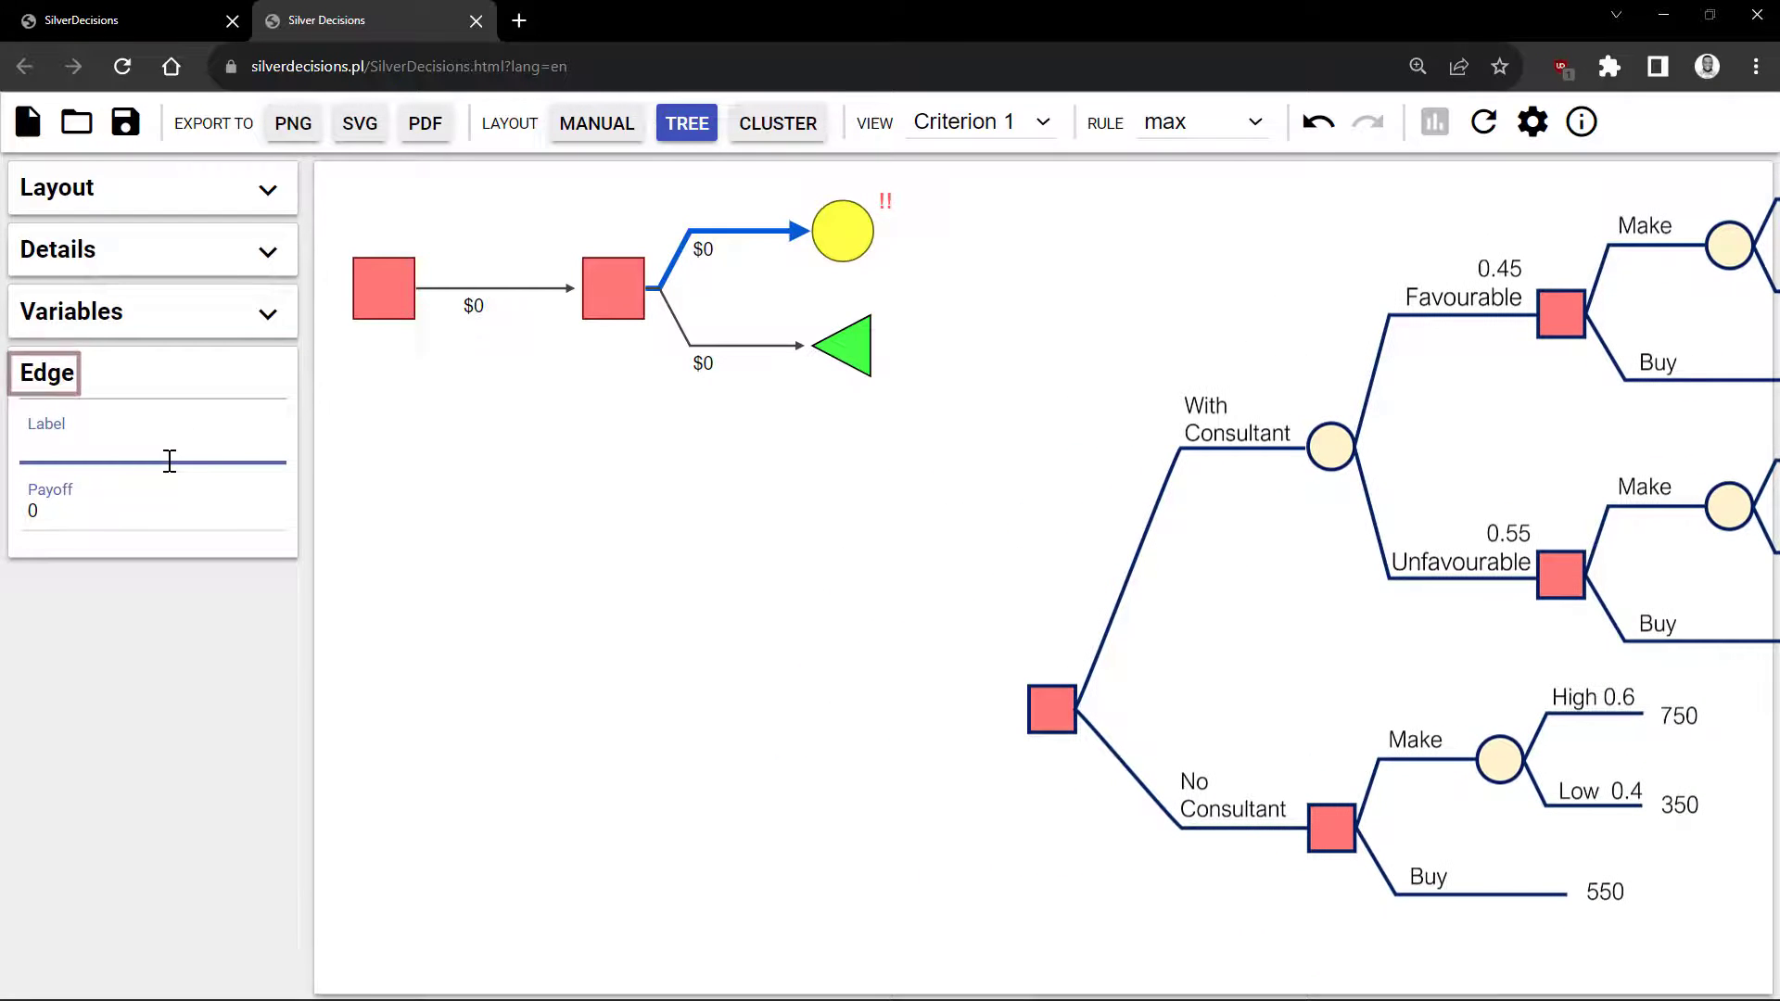
pyautogui.write('Make')
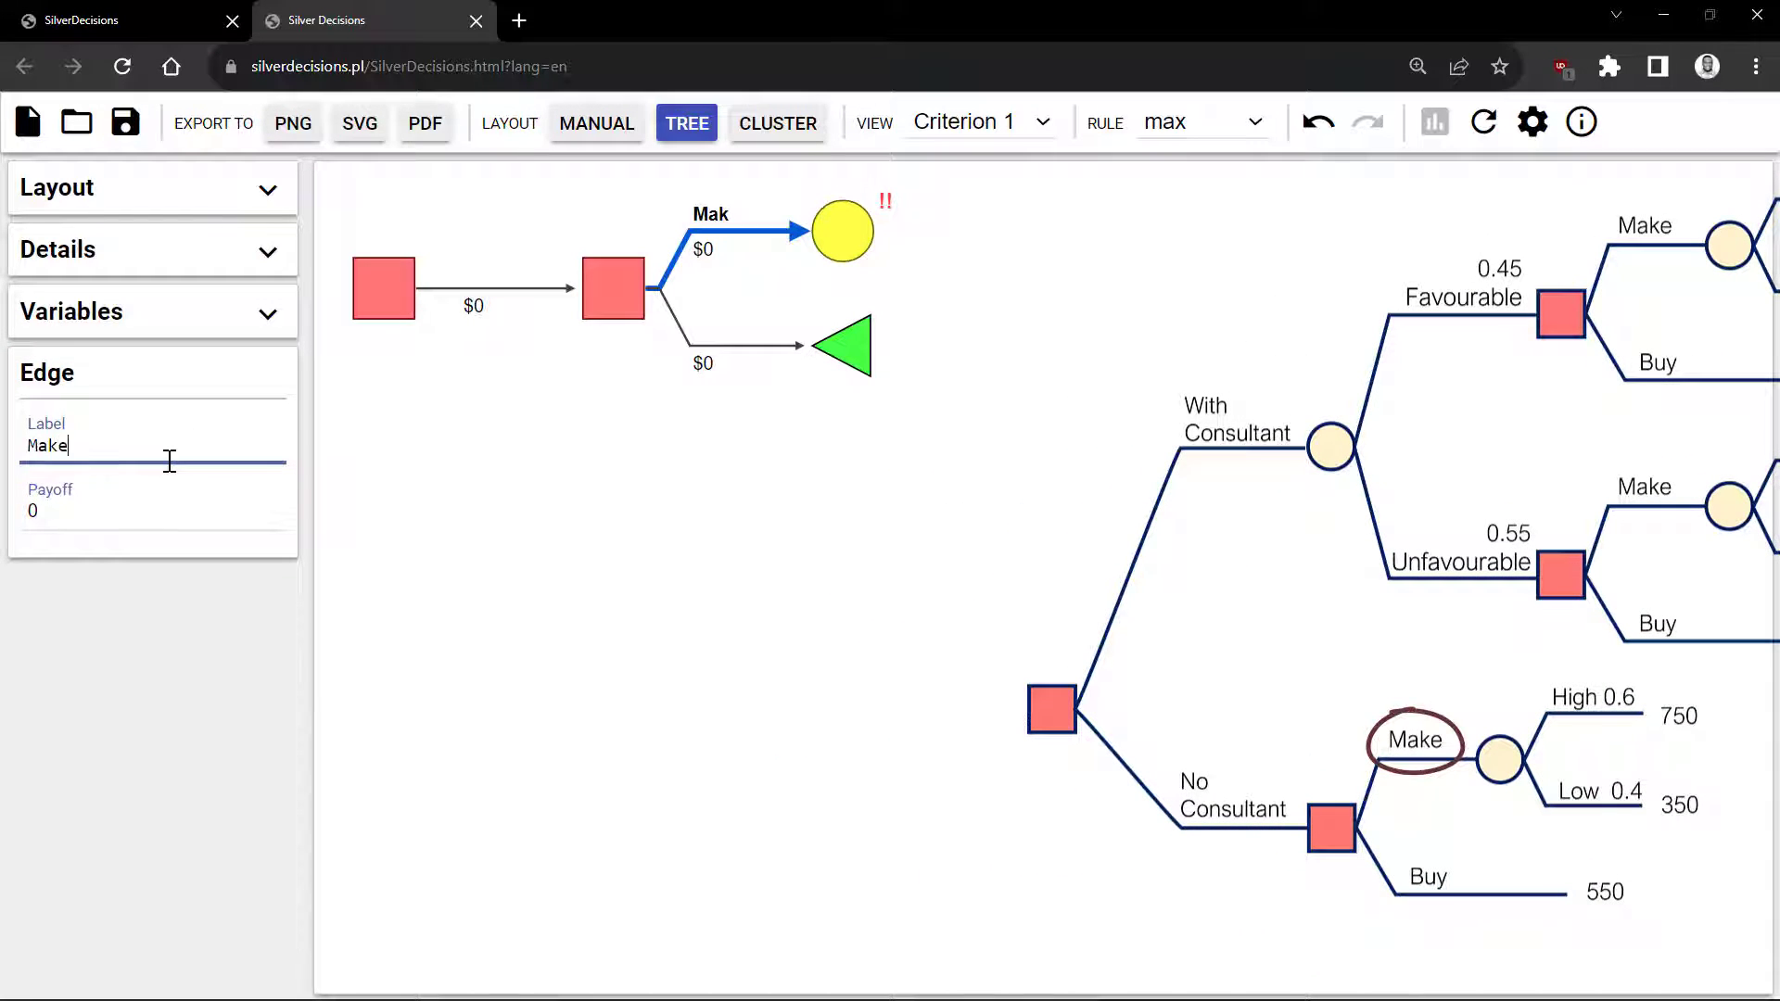
pyautogui.click(717, 349)
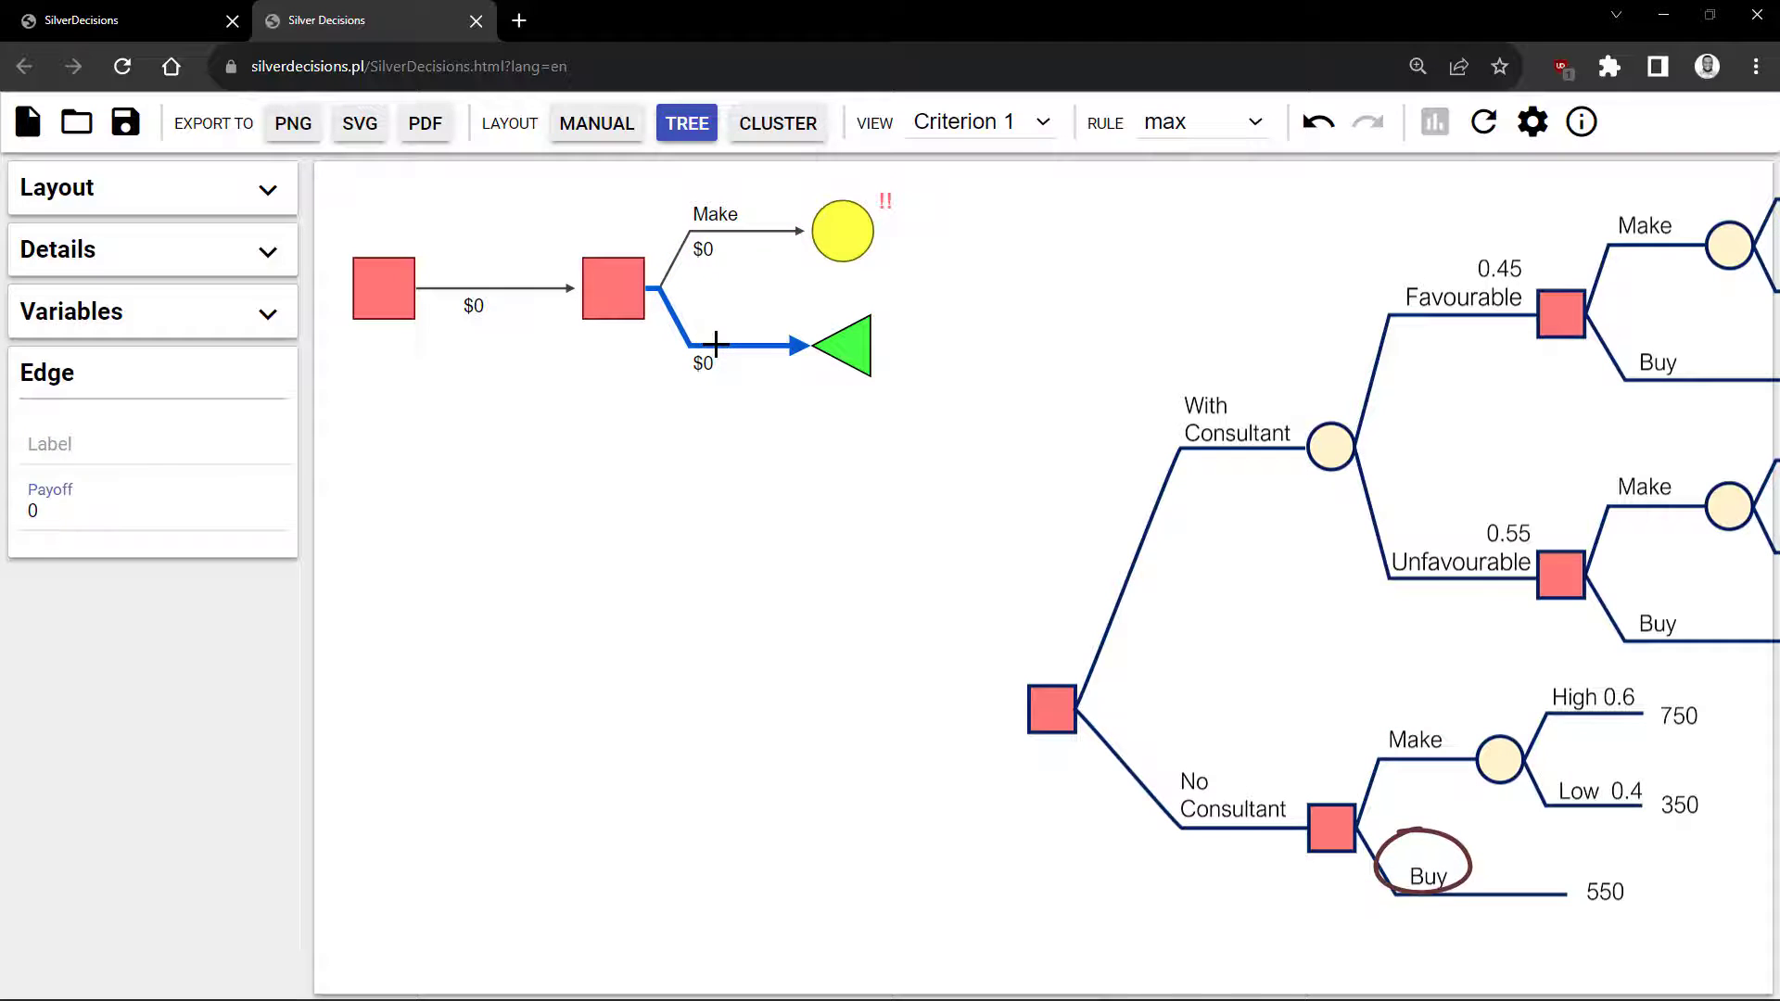
pyautogui.click(155, 438)
pyautogui.write('Buy')
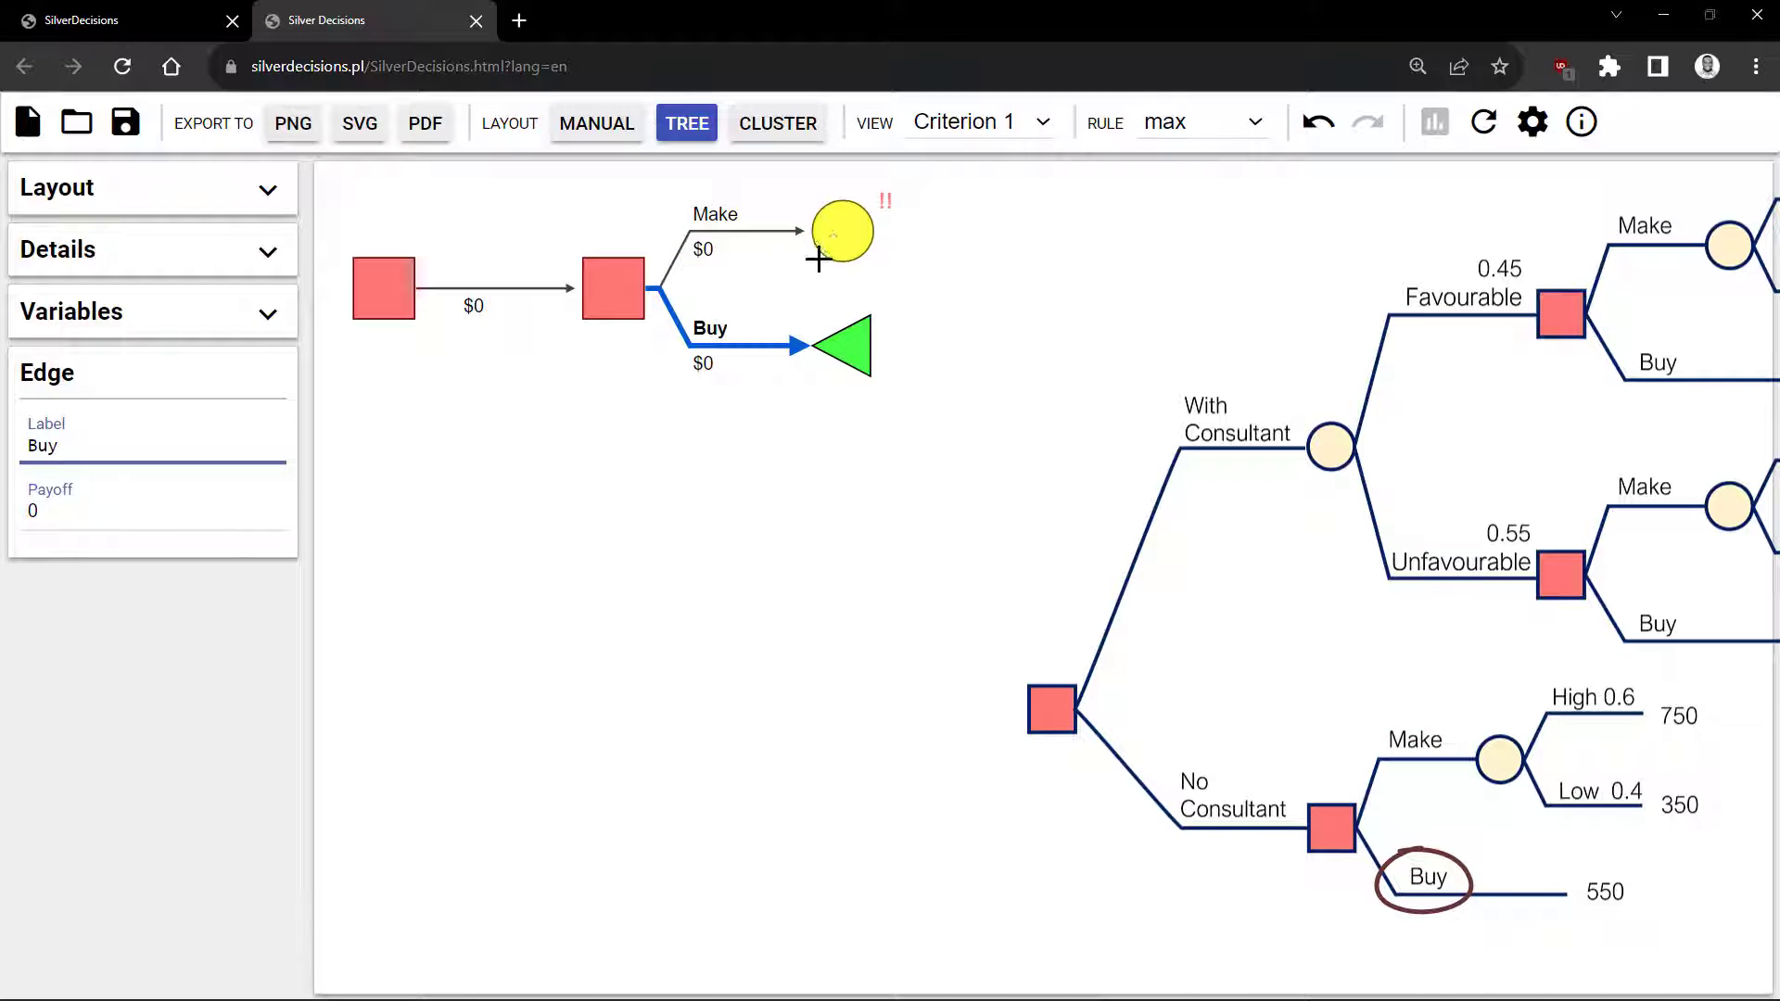
# Step: Add two terminal outcomes to the Make chance node
pyautogui.rightClick(837, 236)
pyautogui.click(896, 332)
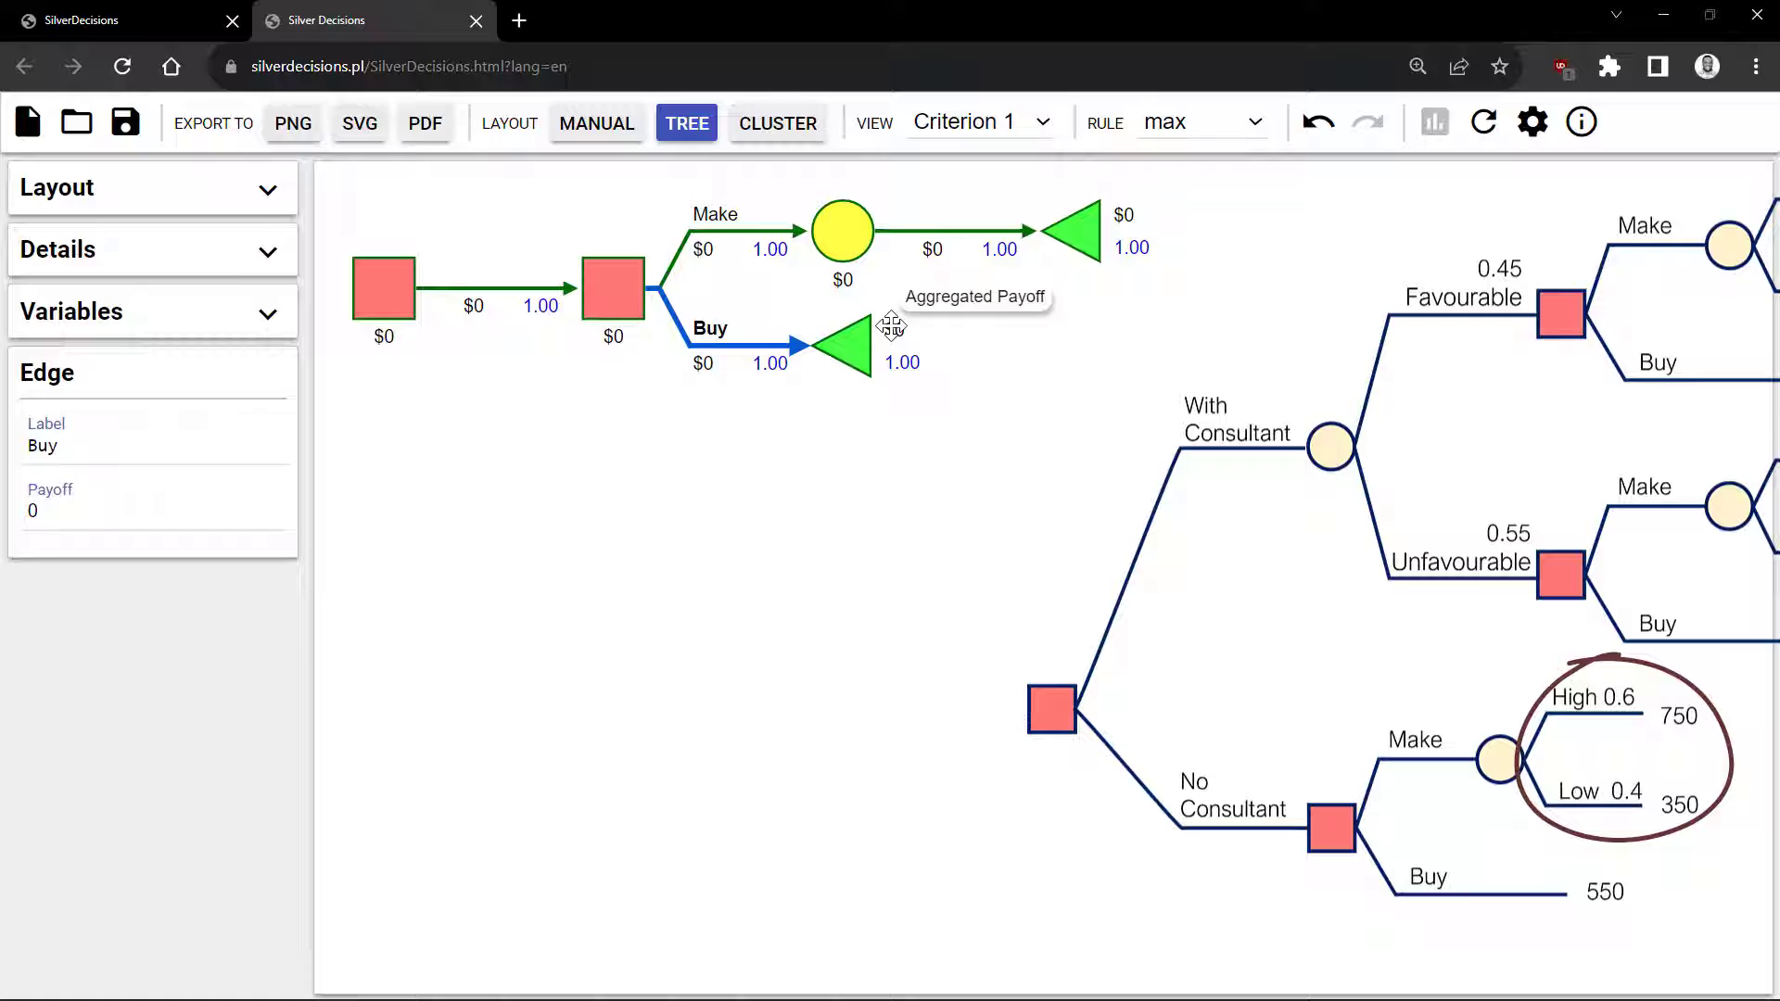
pyautogui.rightClick(848, 239)
pyautogui.click(905, 343)
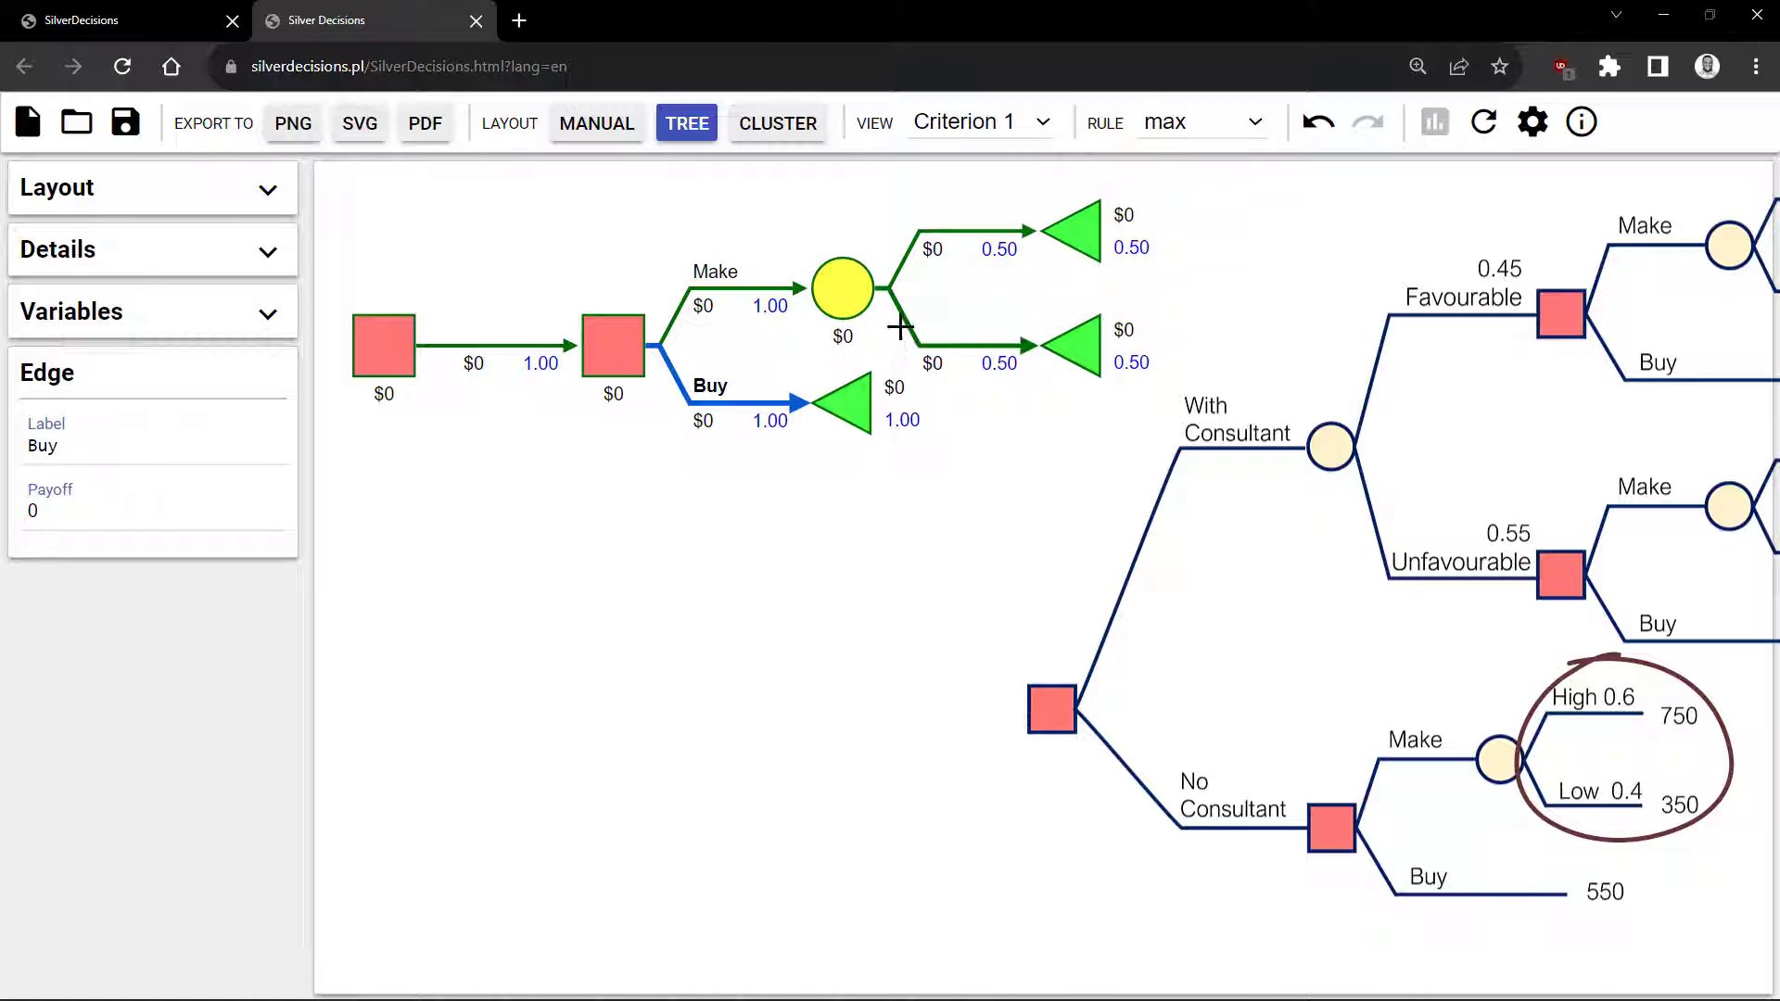
# Step: Label the upper outcome High with payoff 750 and probability 0.6
pyautogui.click(931, 243)
pyautogui.click(63, 448)
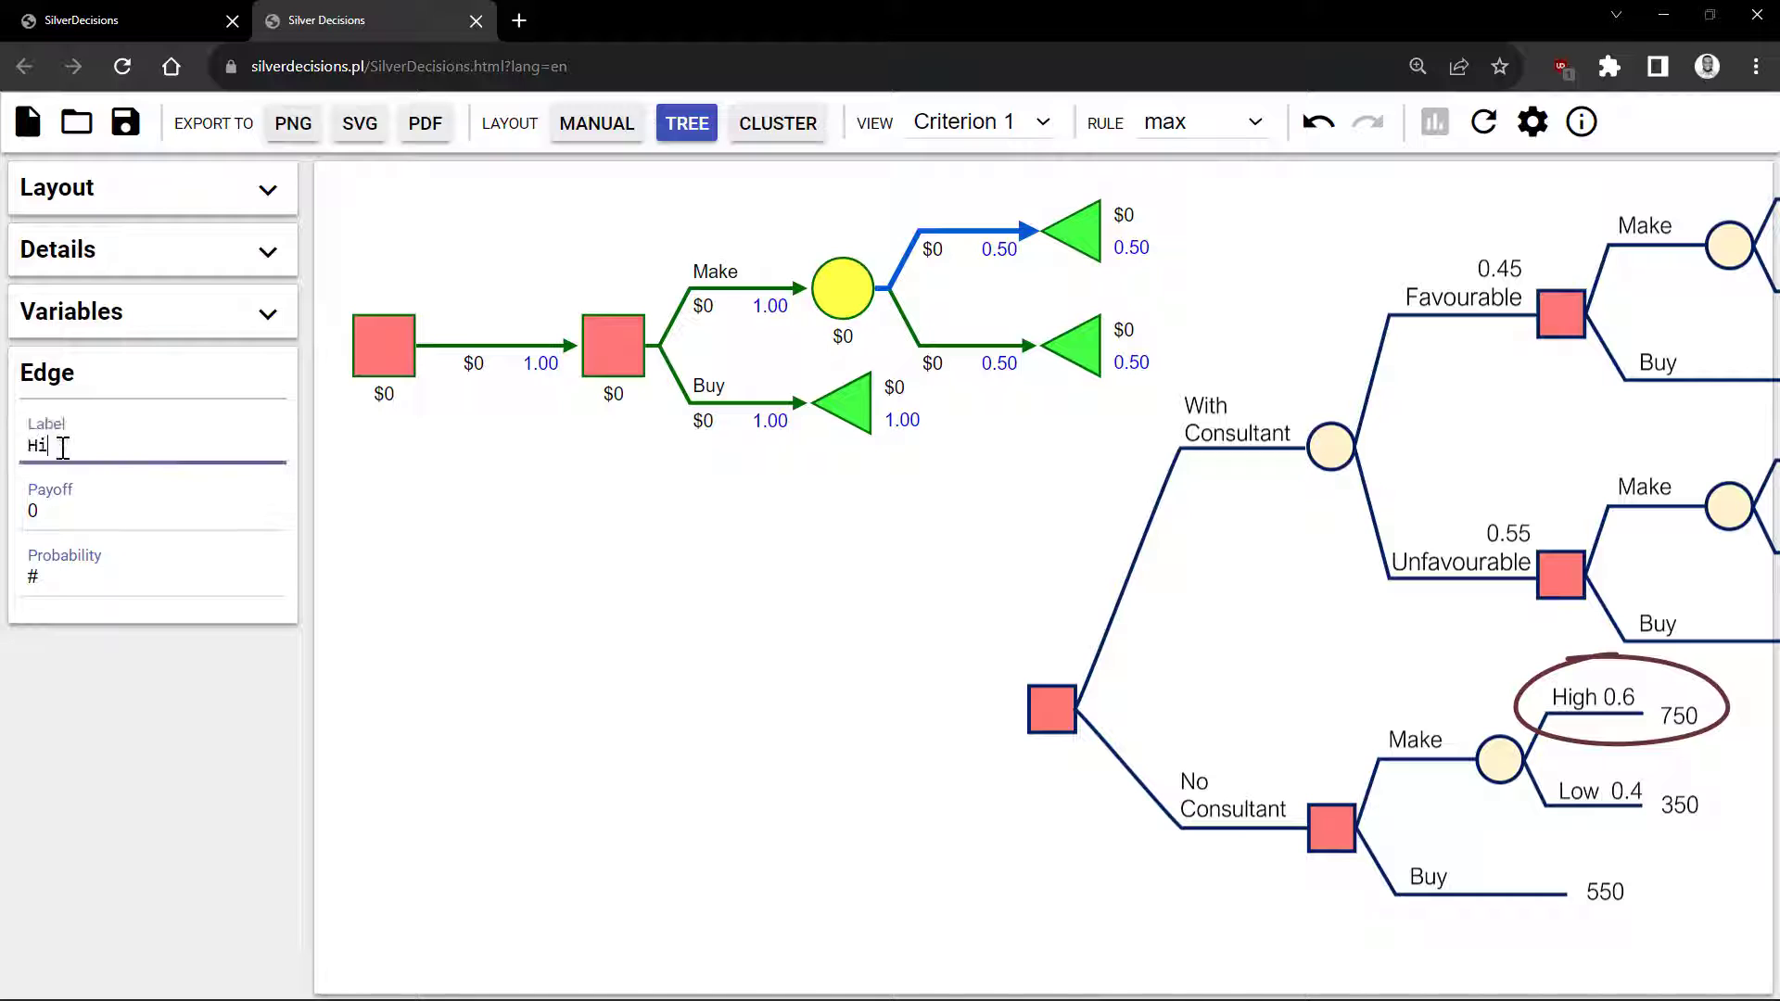
pyautogui.write('High')
pyautogui.press('Tab')
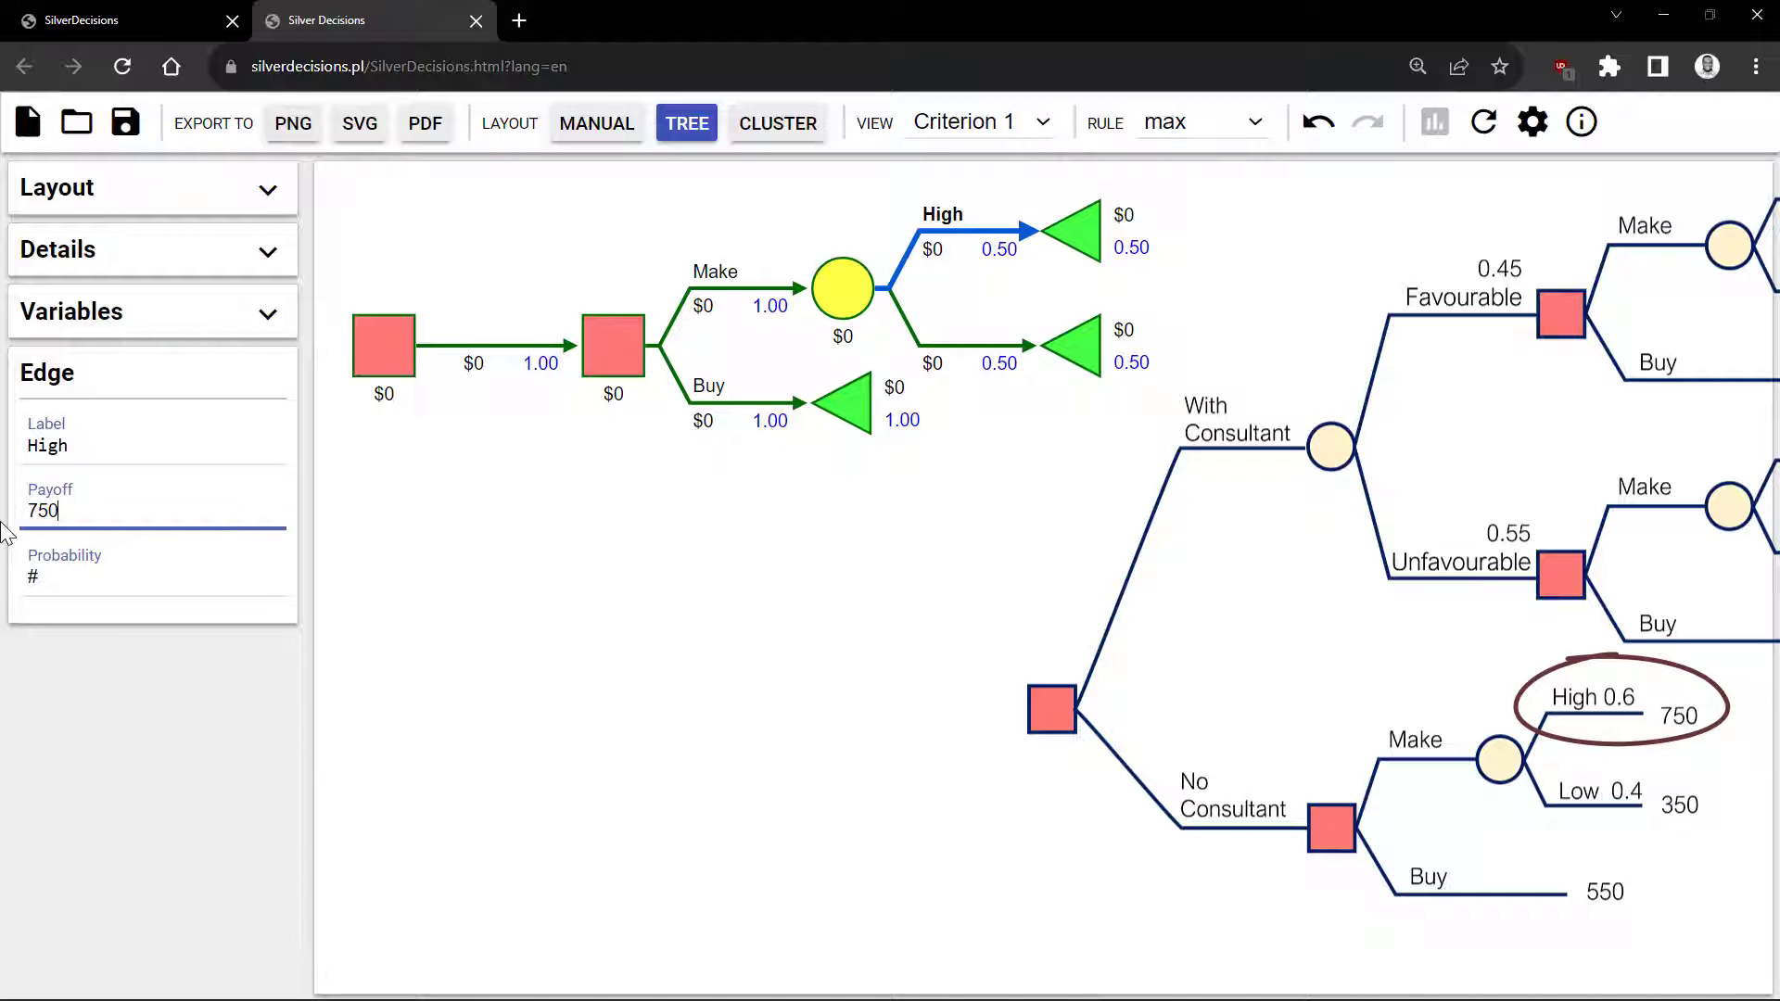
pyautogui.press('Tab')
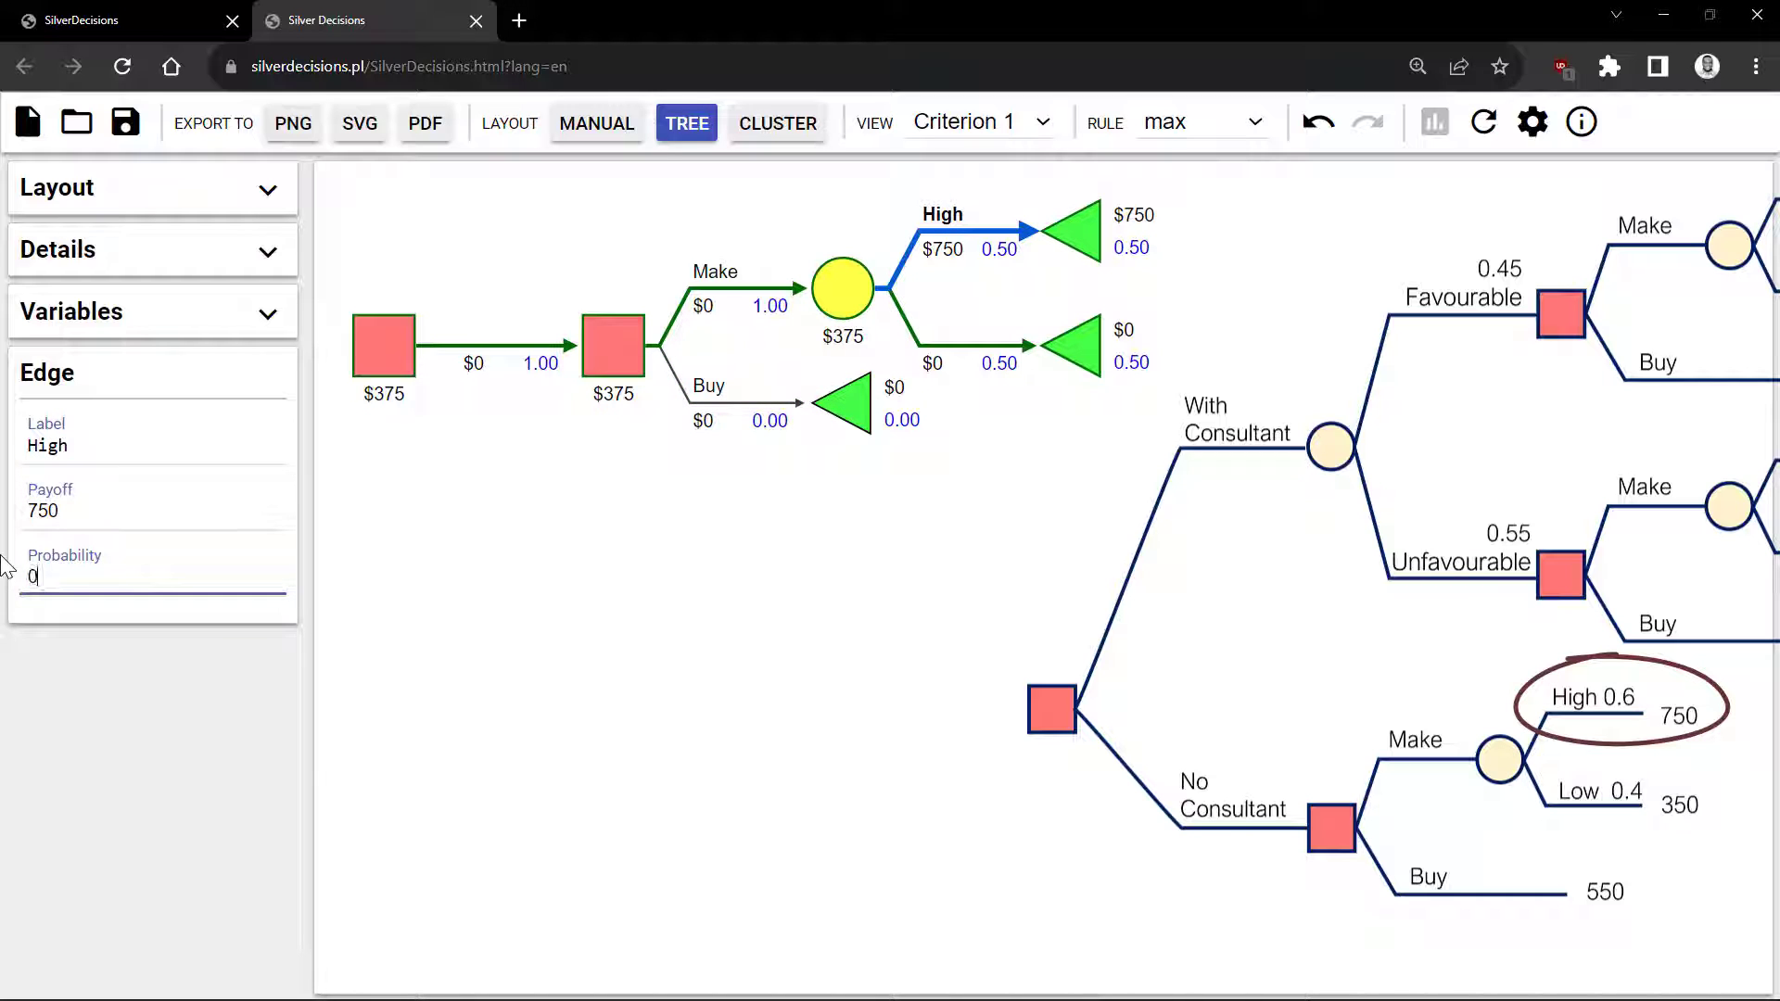
pyautogui.write('0.6')
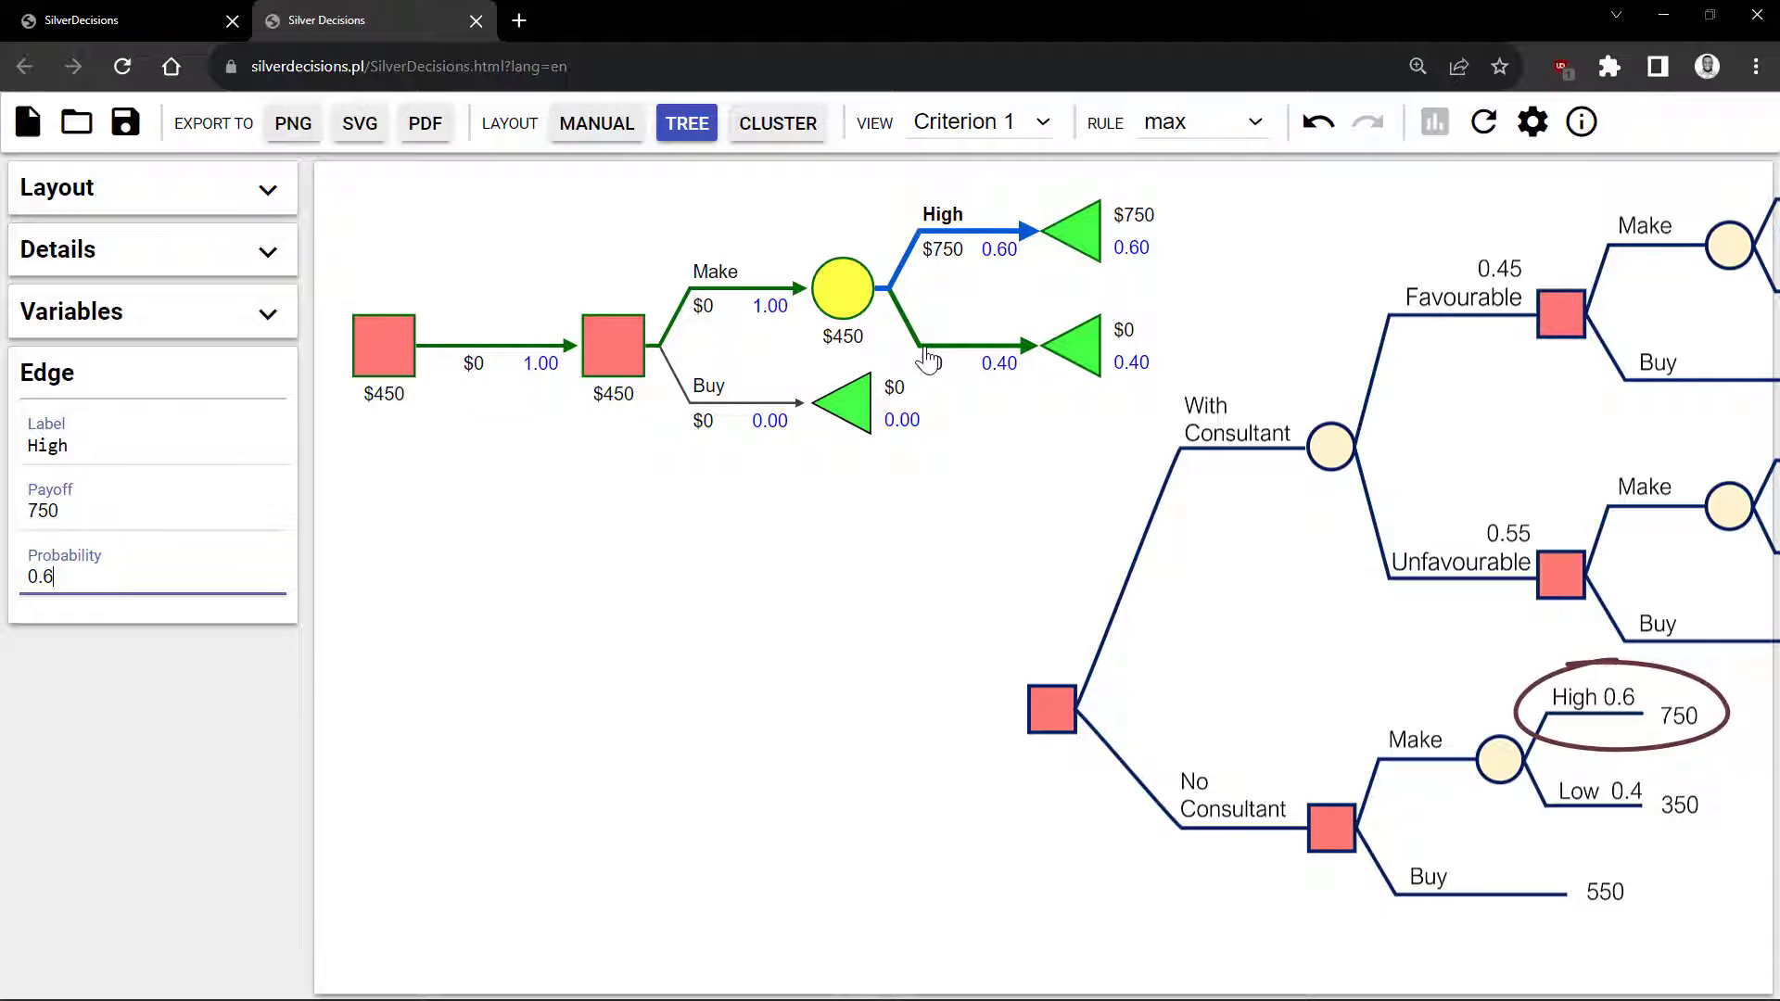
# Step: Label the lower outcome Low with a payoff of 350
pyautogui.click(924, 344)
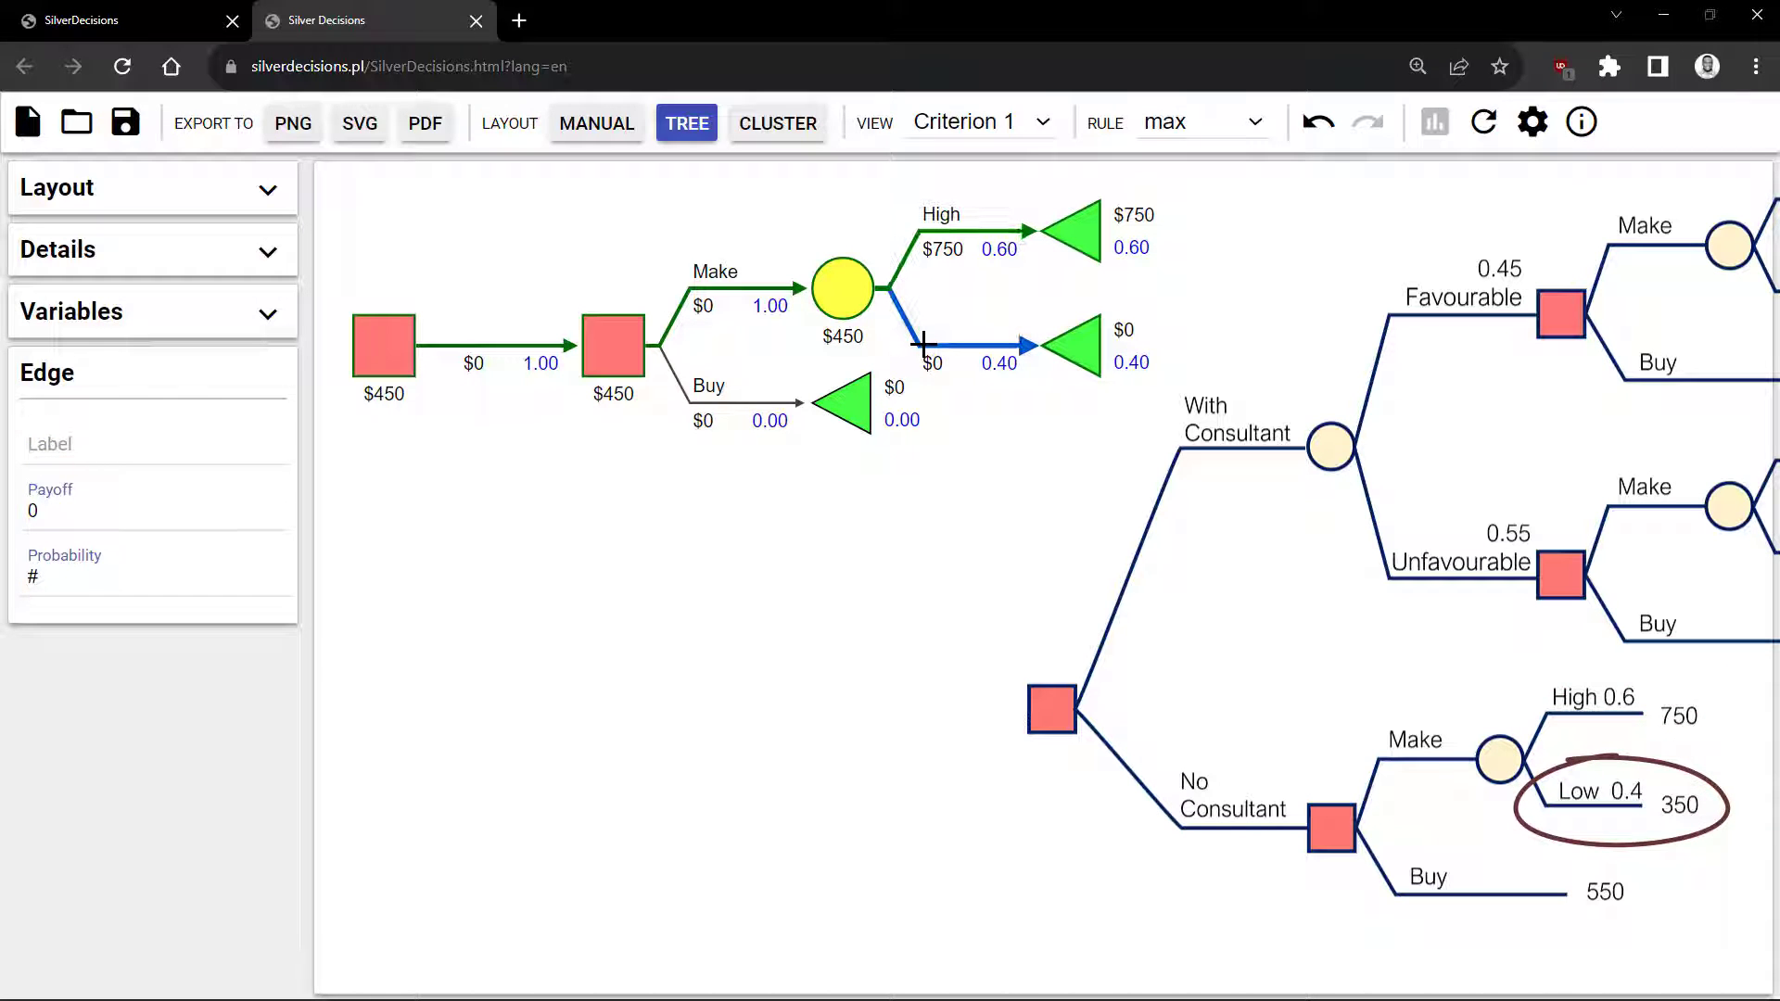
pyautogui.click(210, 456)
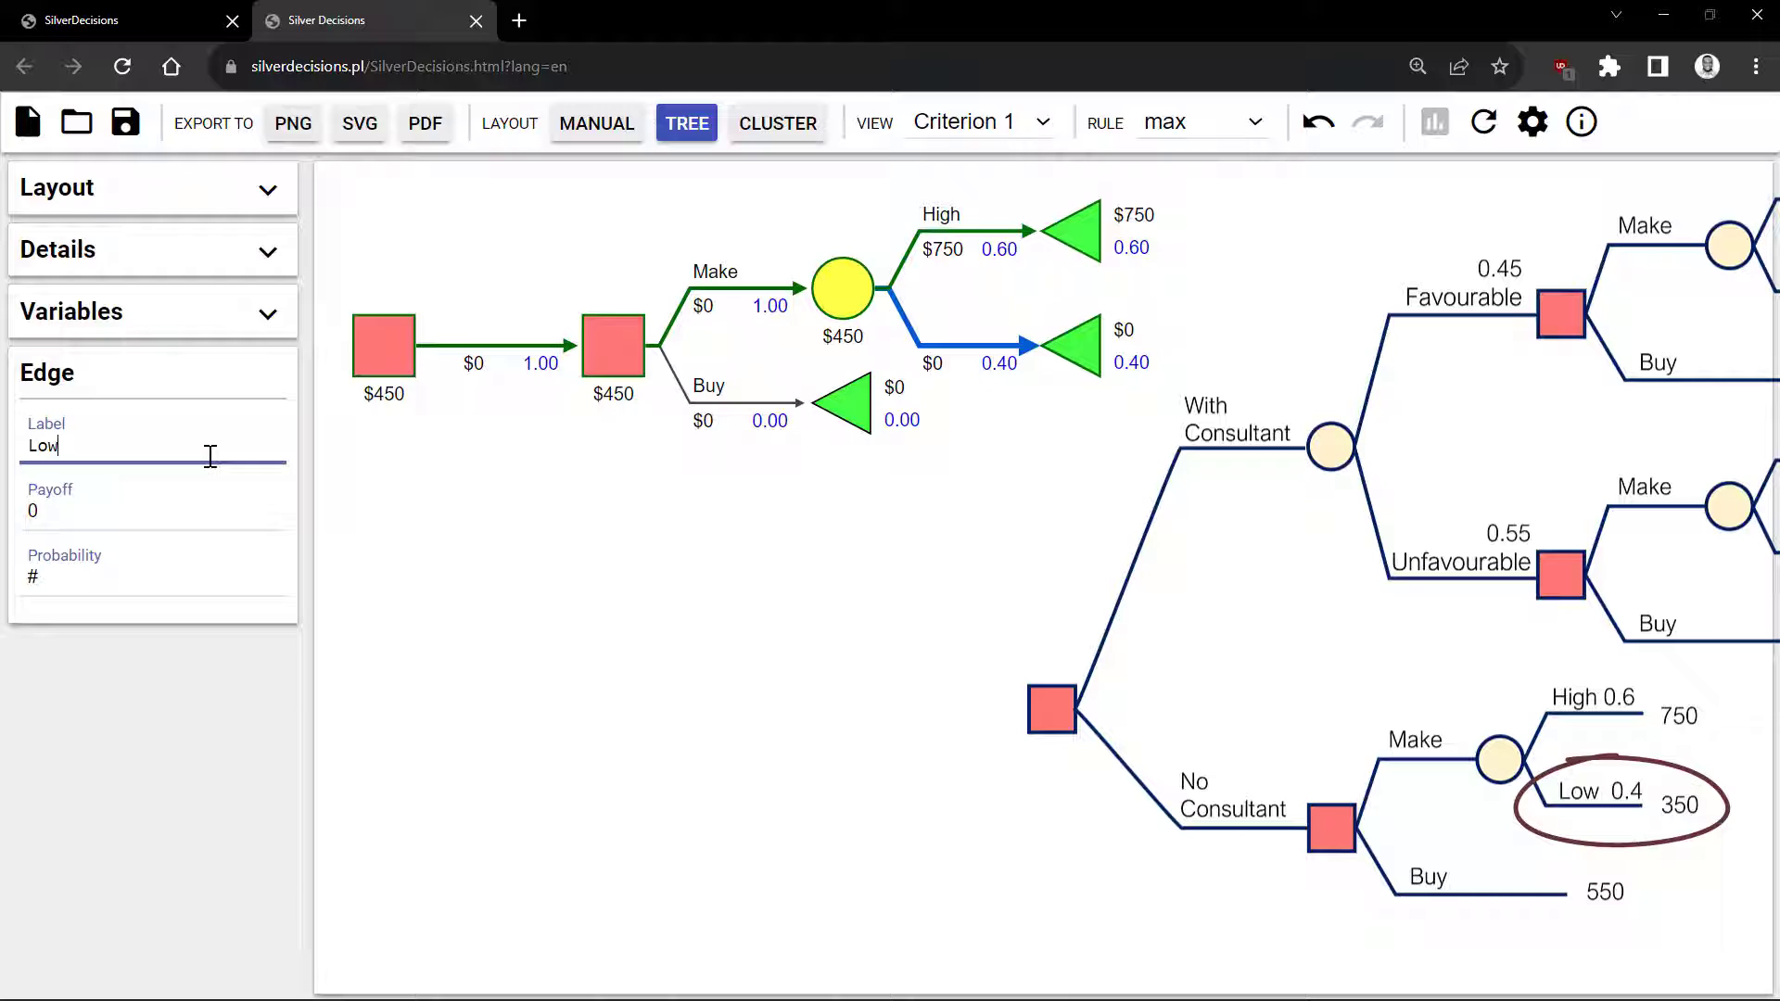
pyautogui.press('Tab')
pyautogui.write('3')
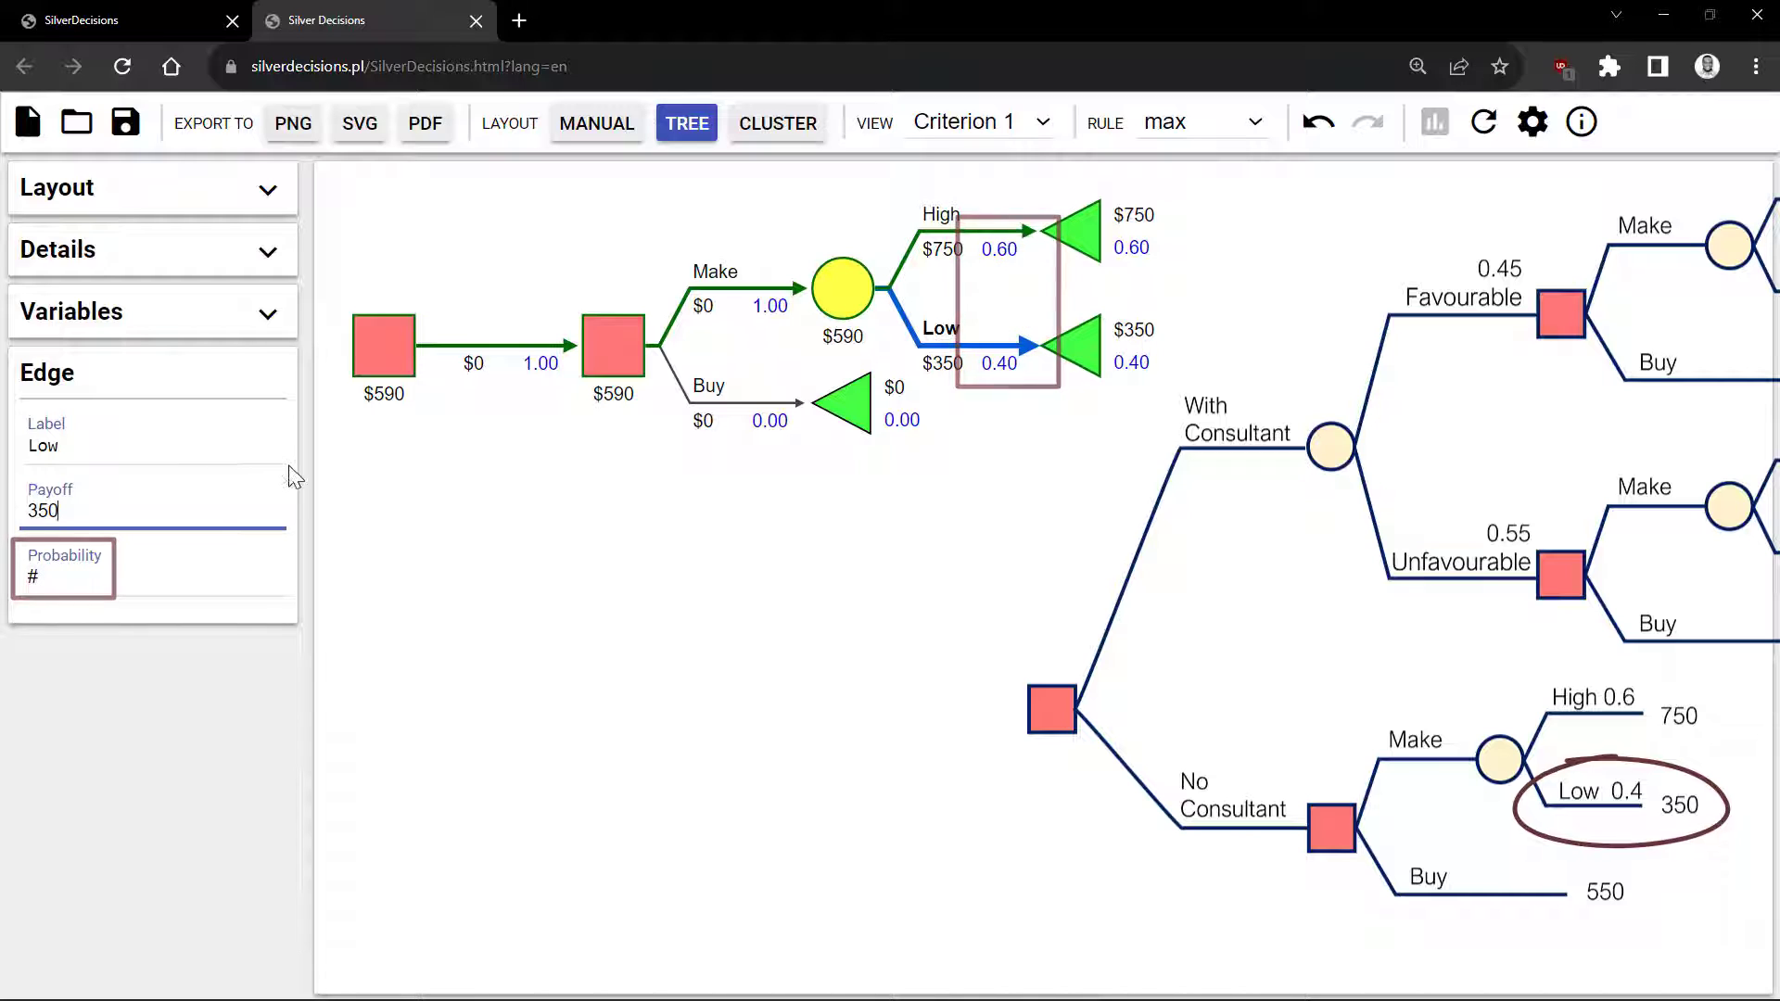
# Step: Replace the Buy branch payoff with 550
pyautogui.click(714, 408)
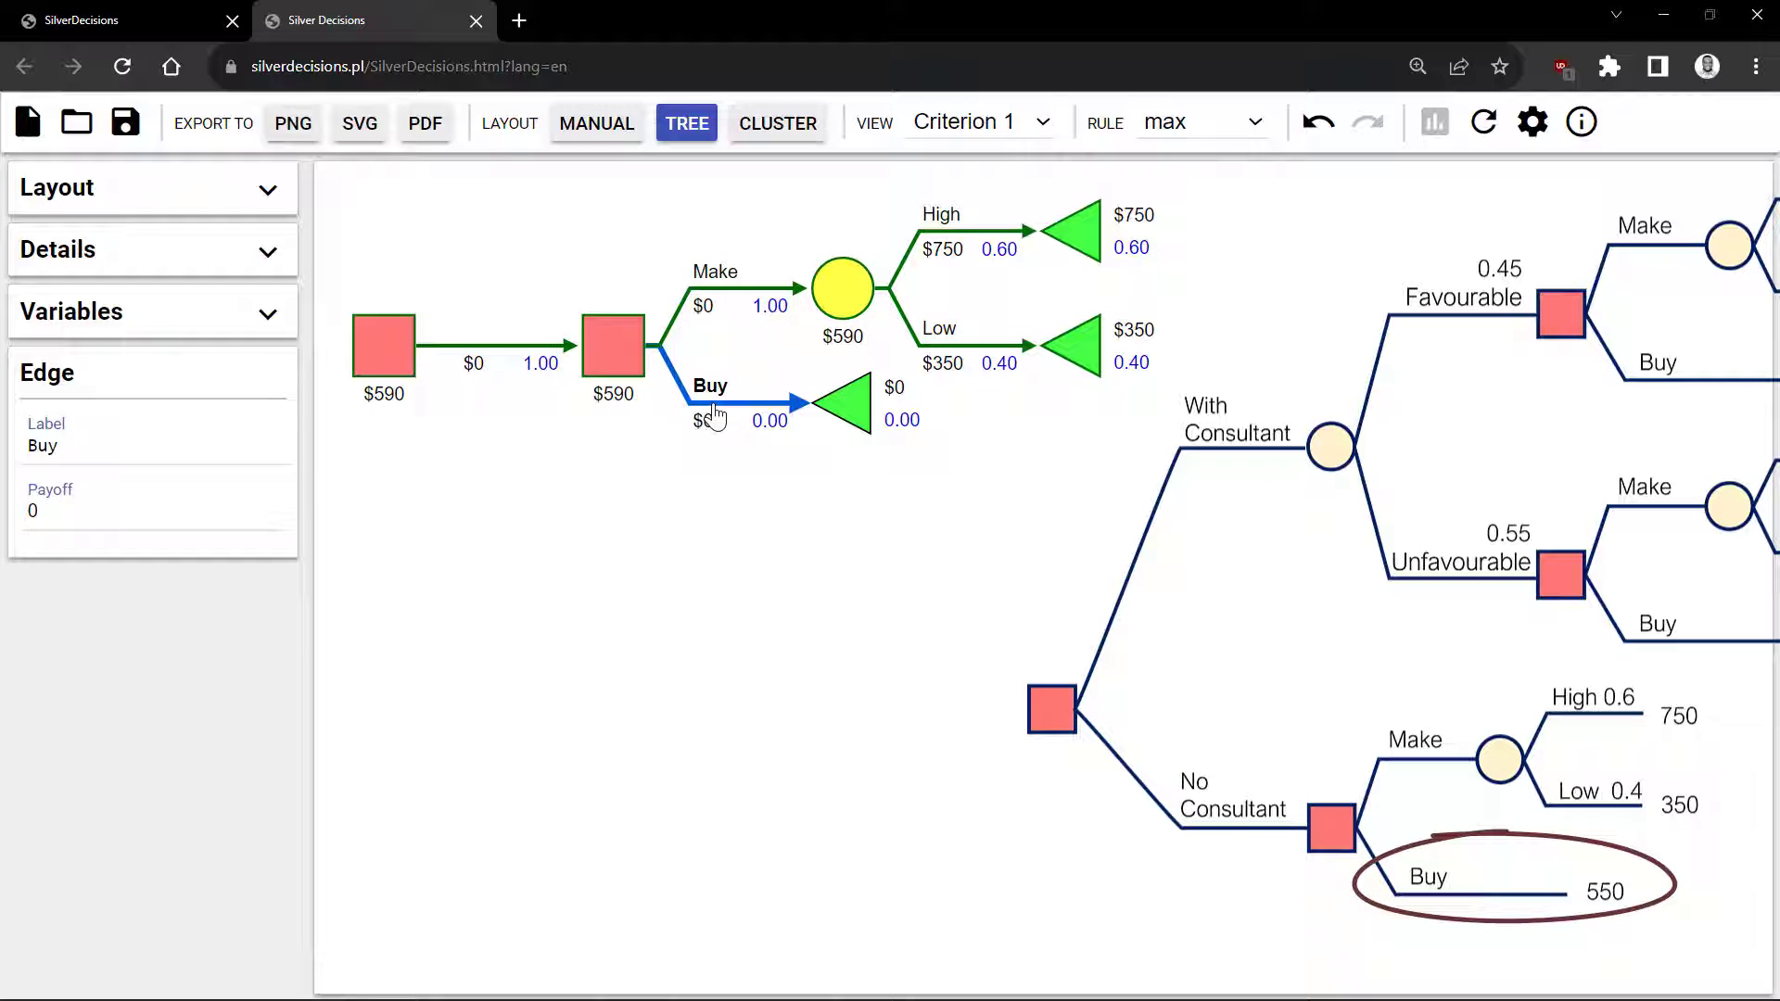
pyautogui.moveTo(109, 525); pyautogui.dragTo(4, 518)
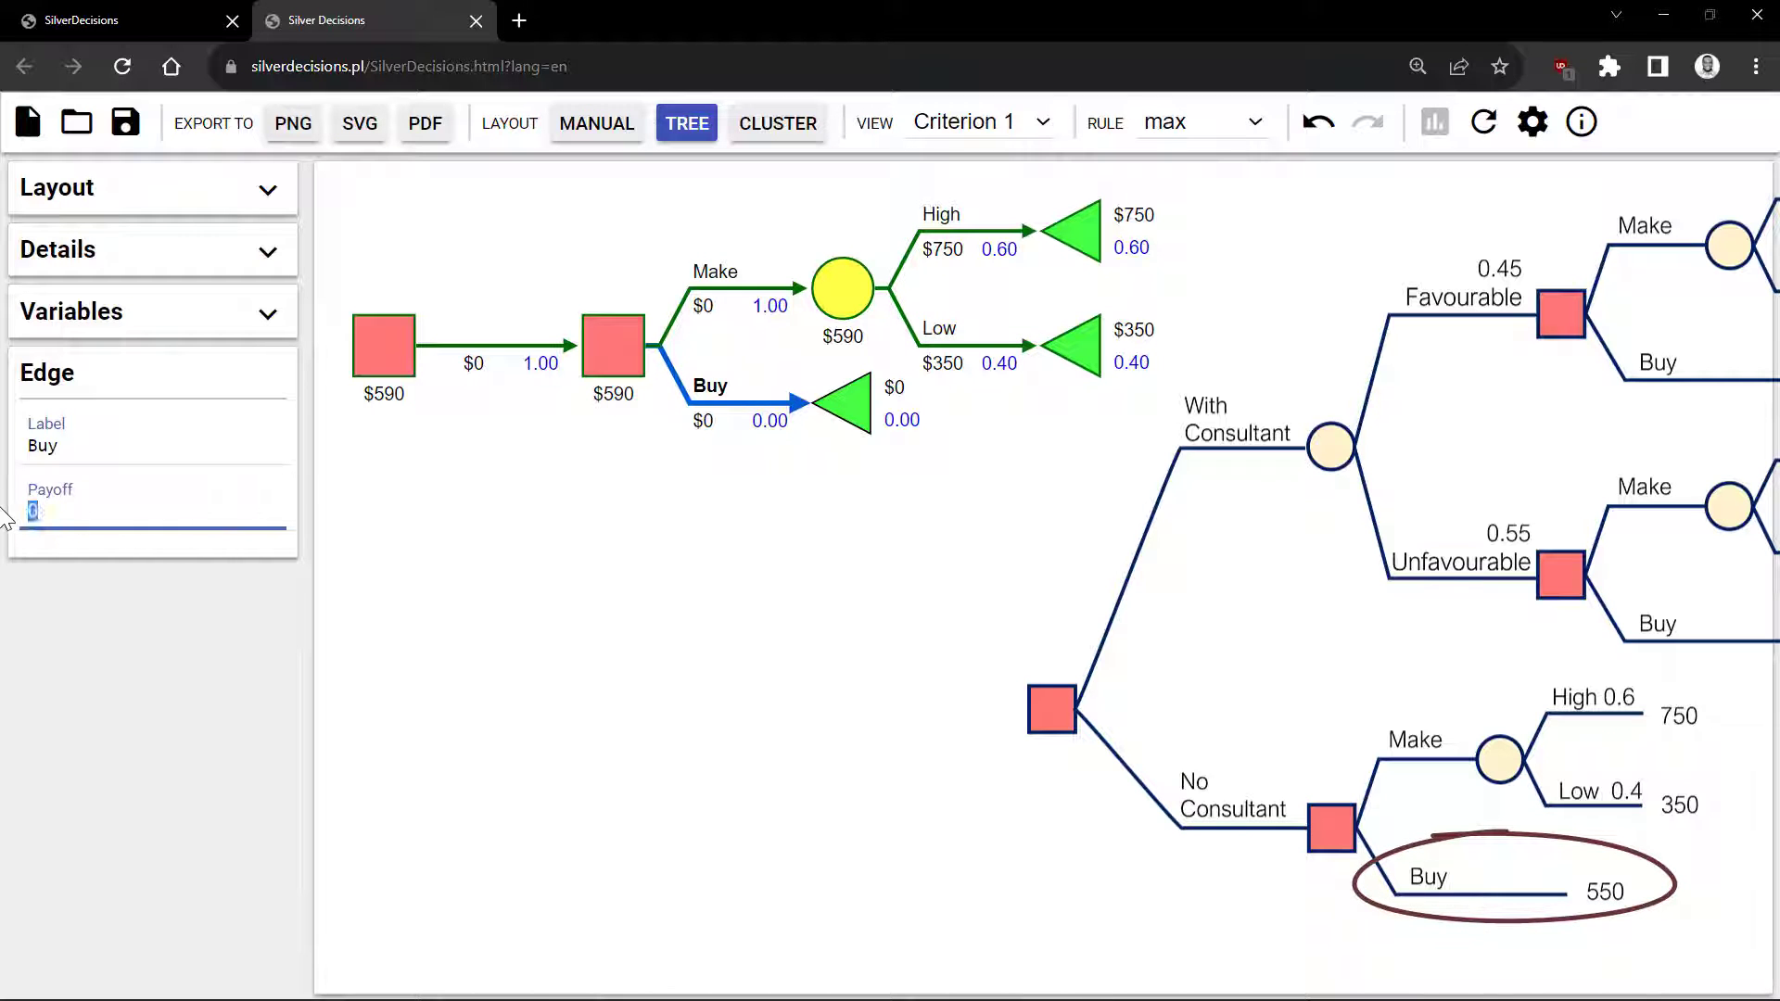
pyautogui.write('550')
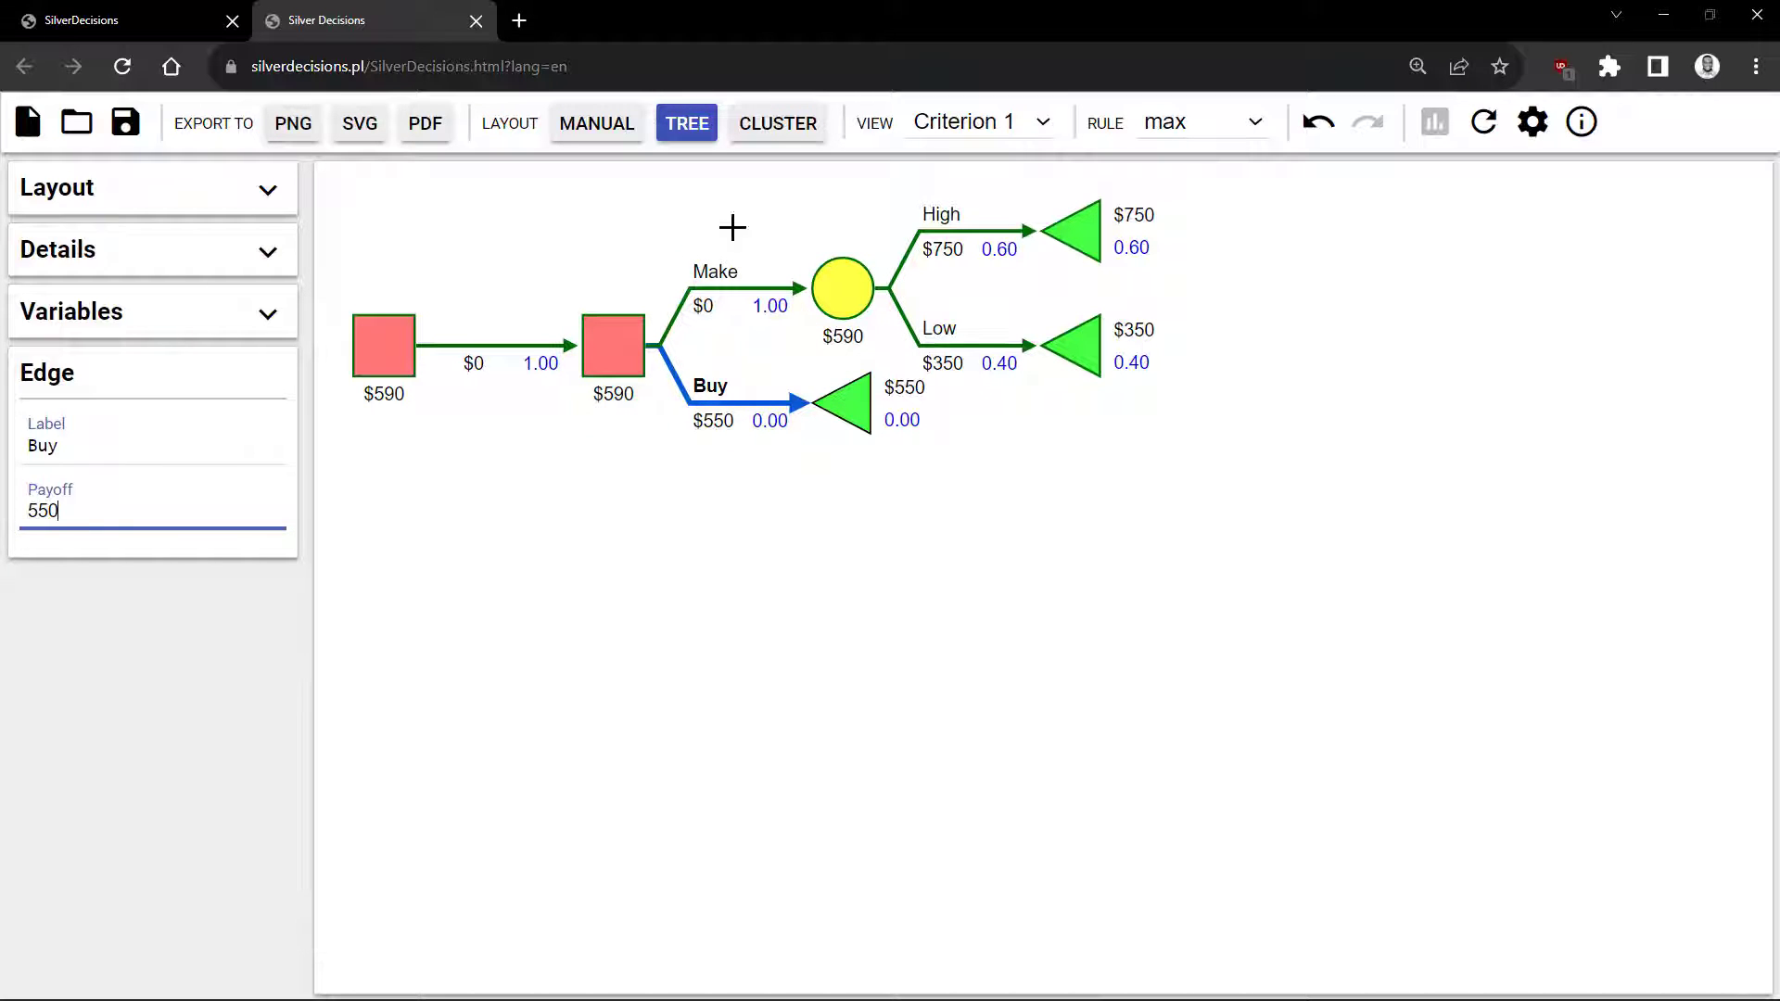
# Step: Label the root's existing branch No Consultant
pyautogui.click(525, 352)
pyautogui.click(37, 450)
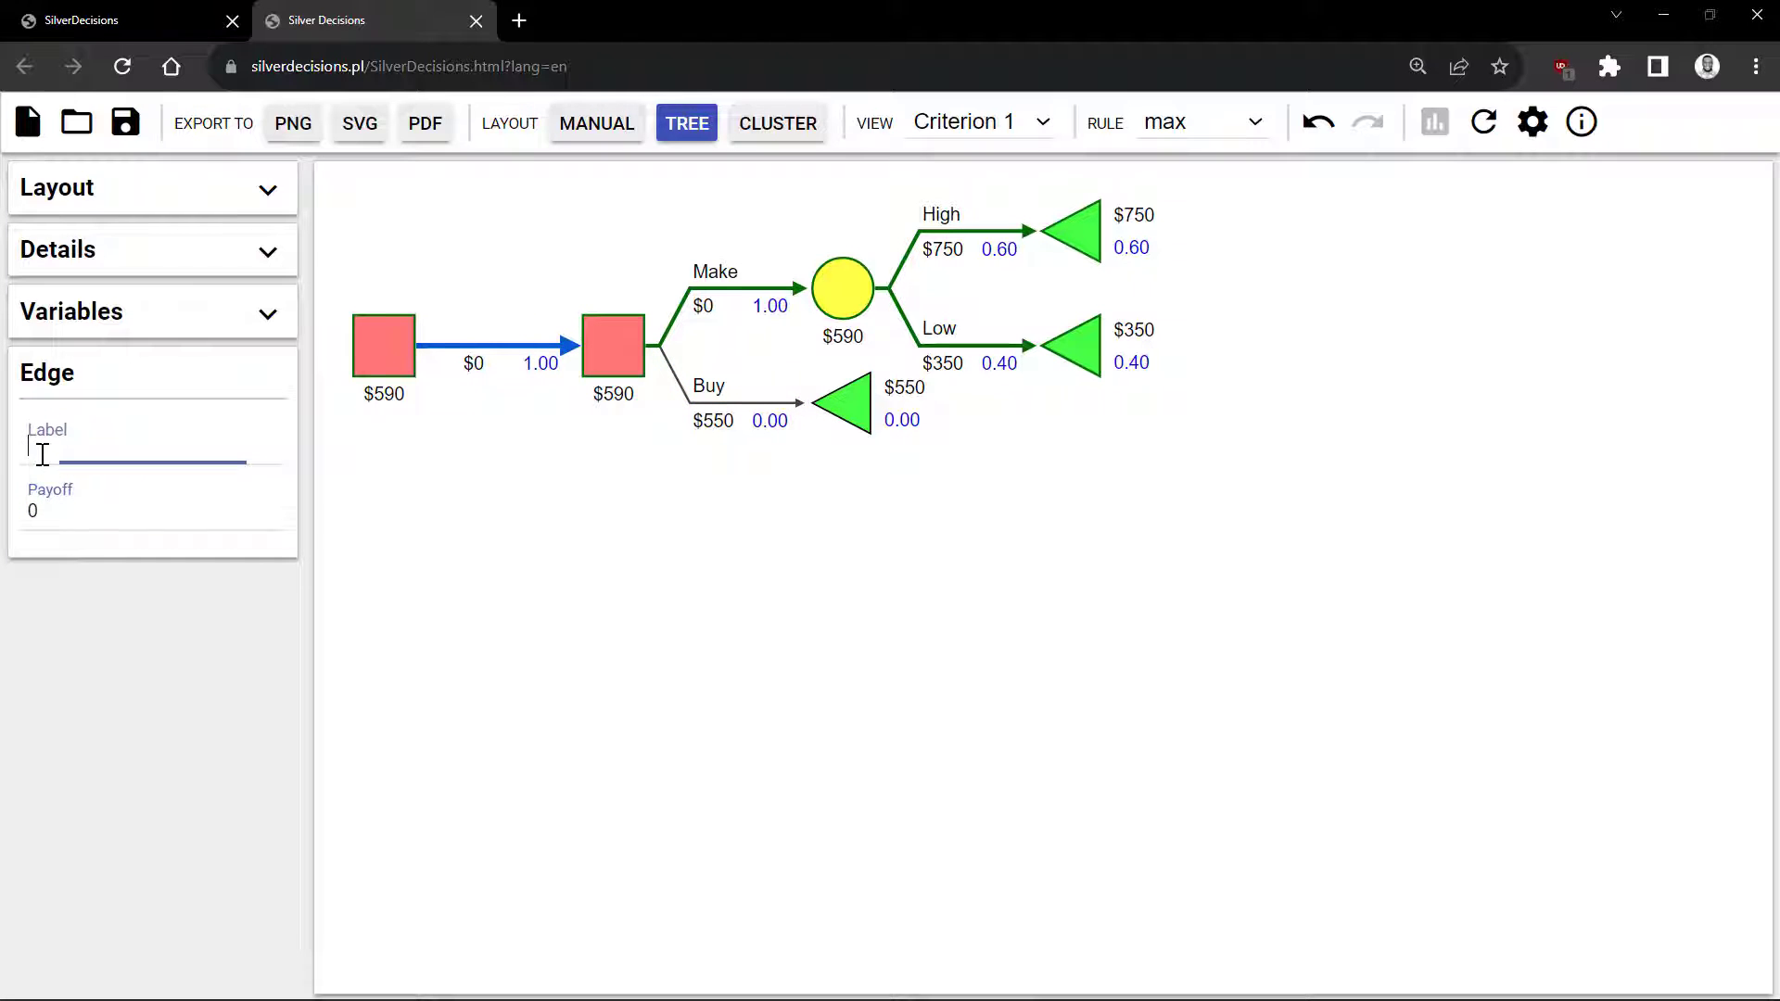
pyautogui.write('No Consultant')
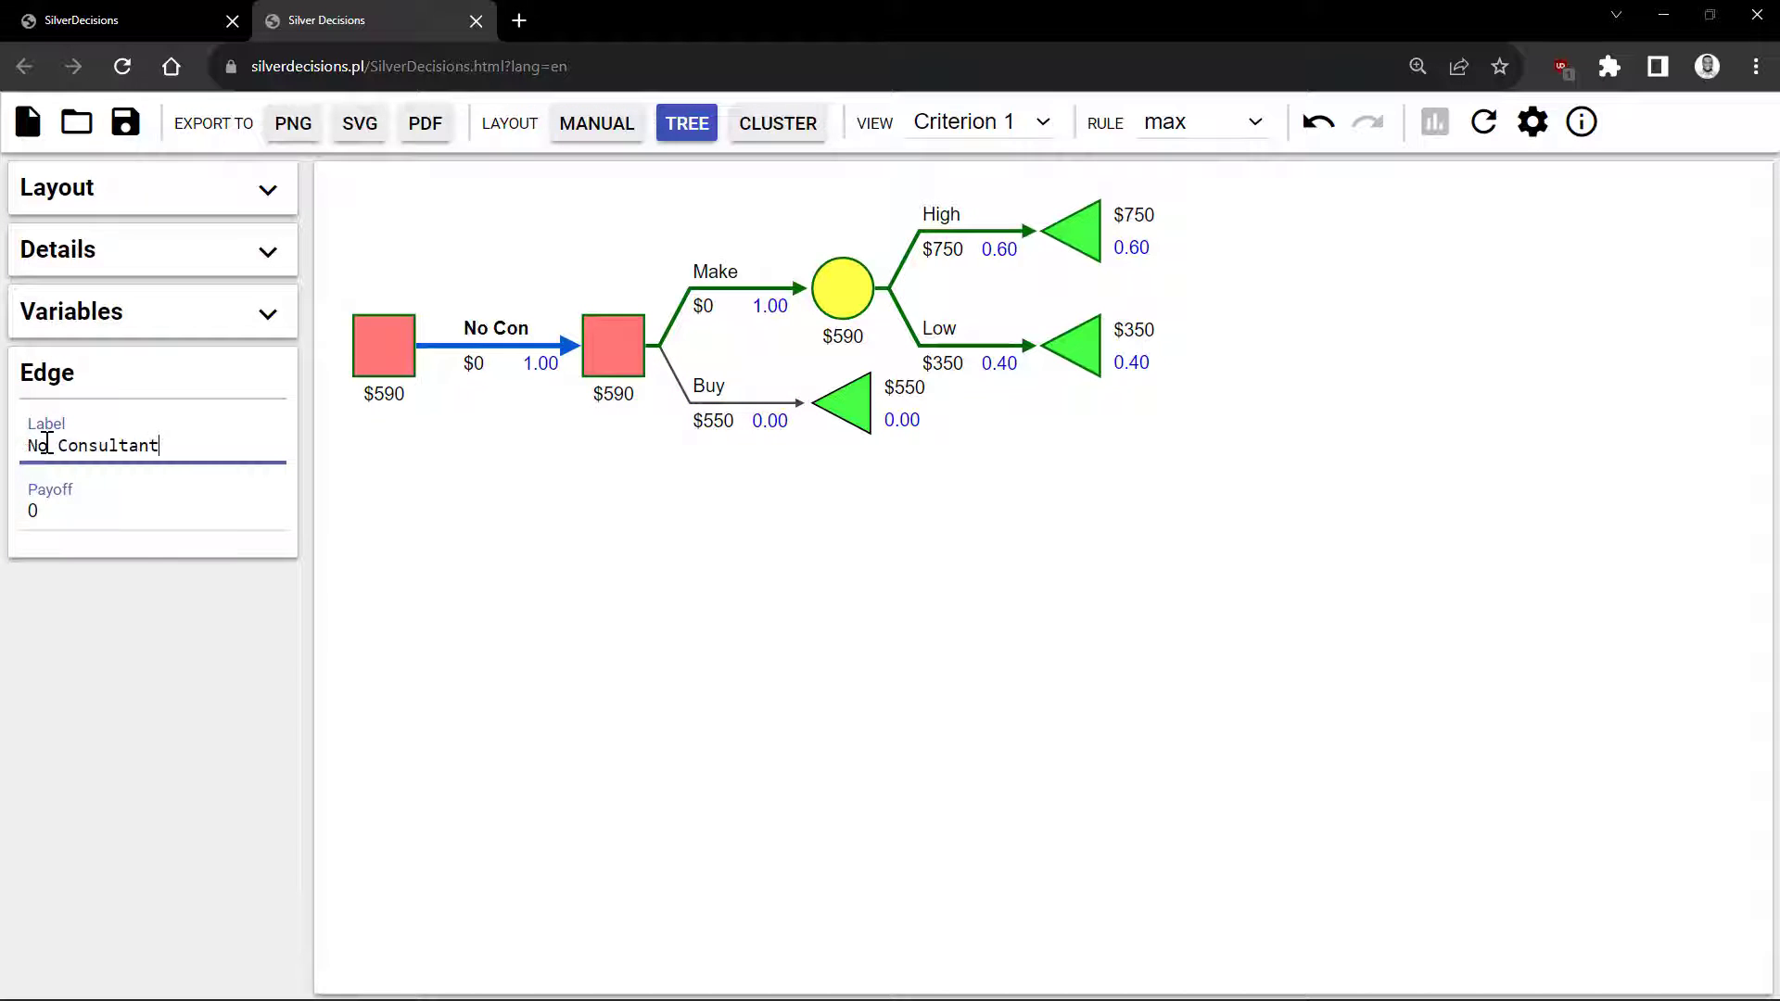
# Step: Add a chance-node branch to the root above No Consultant, labelled With Consultant
pyautogui.click(381, 341)
pyautogui.rightClick(380, 338)
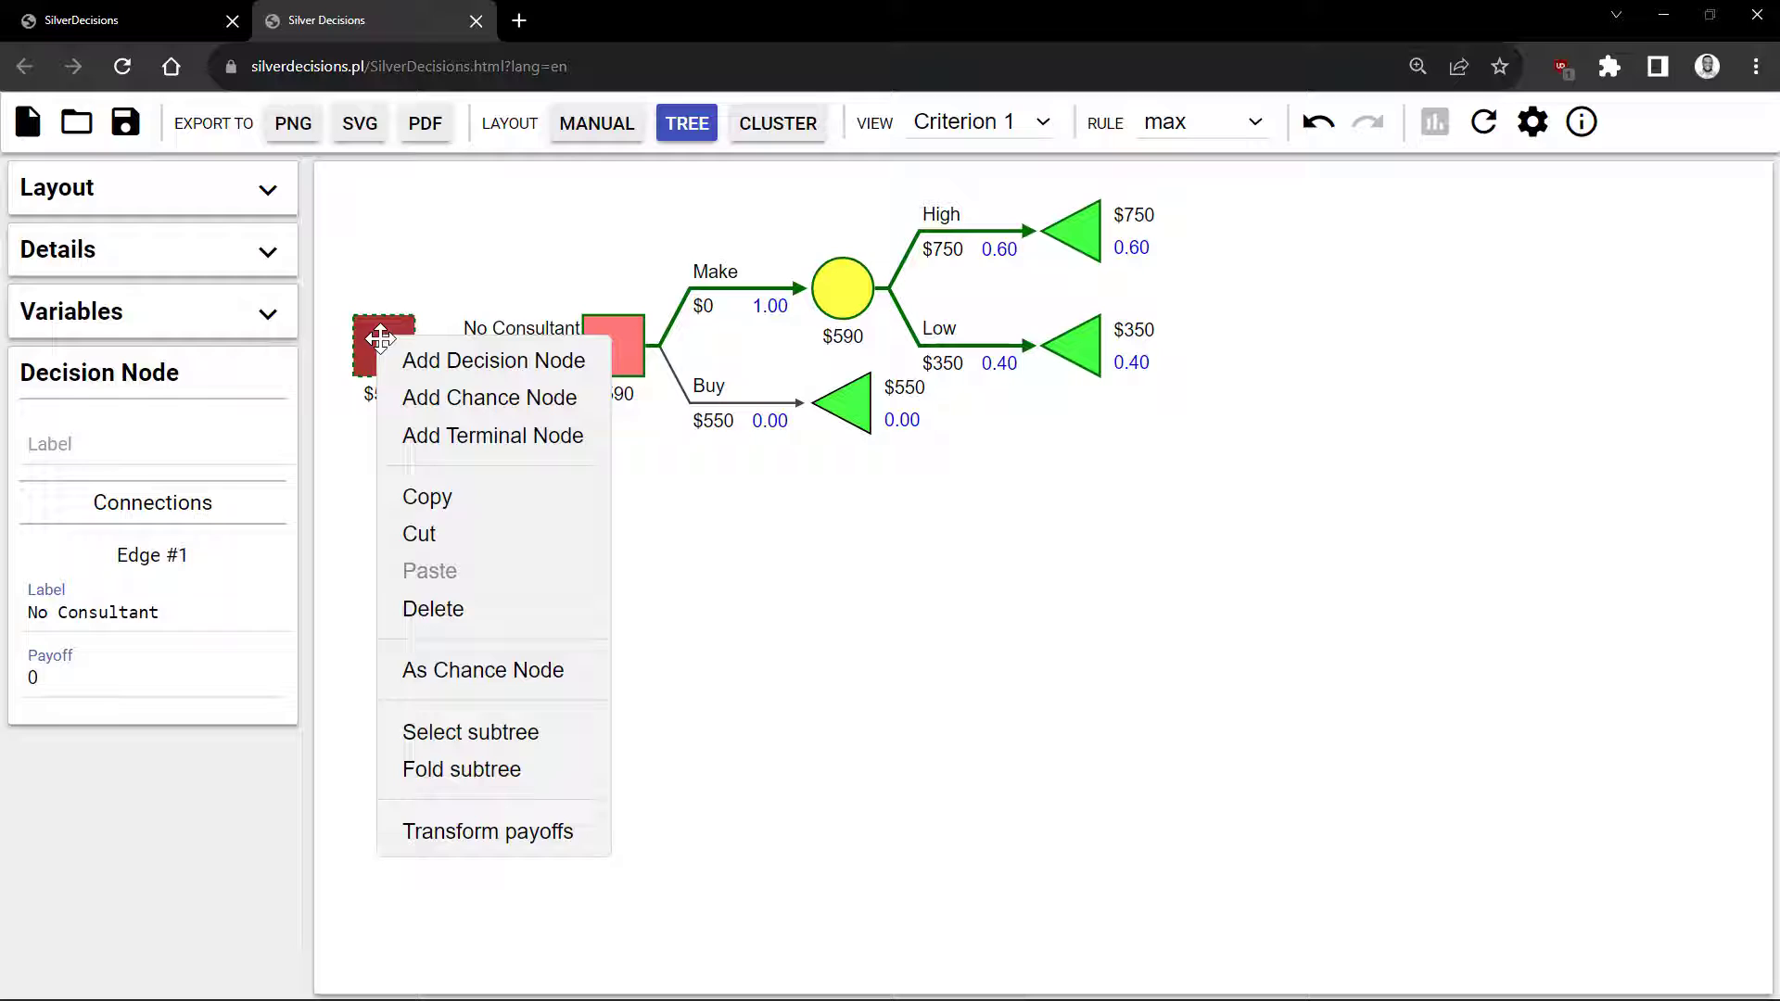
pyautogui.click(431, 395)
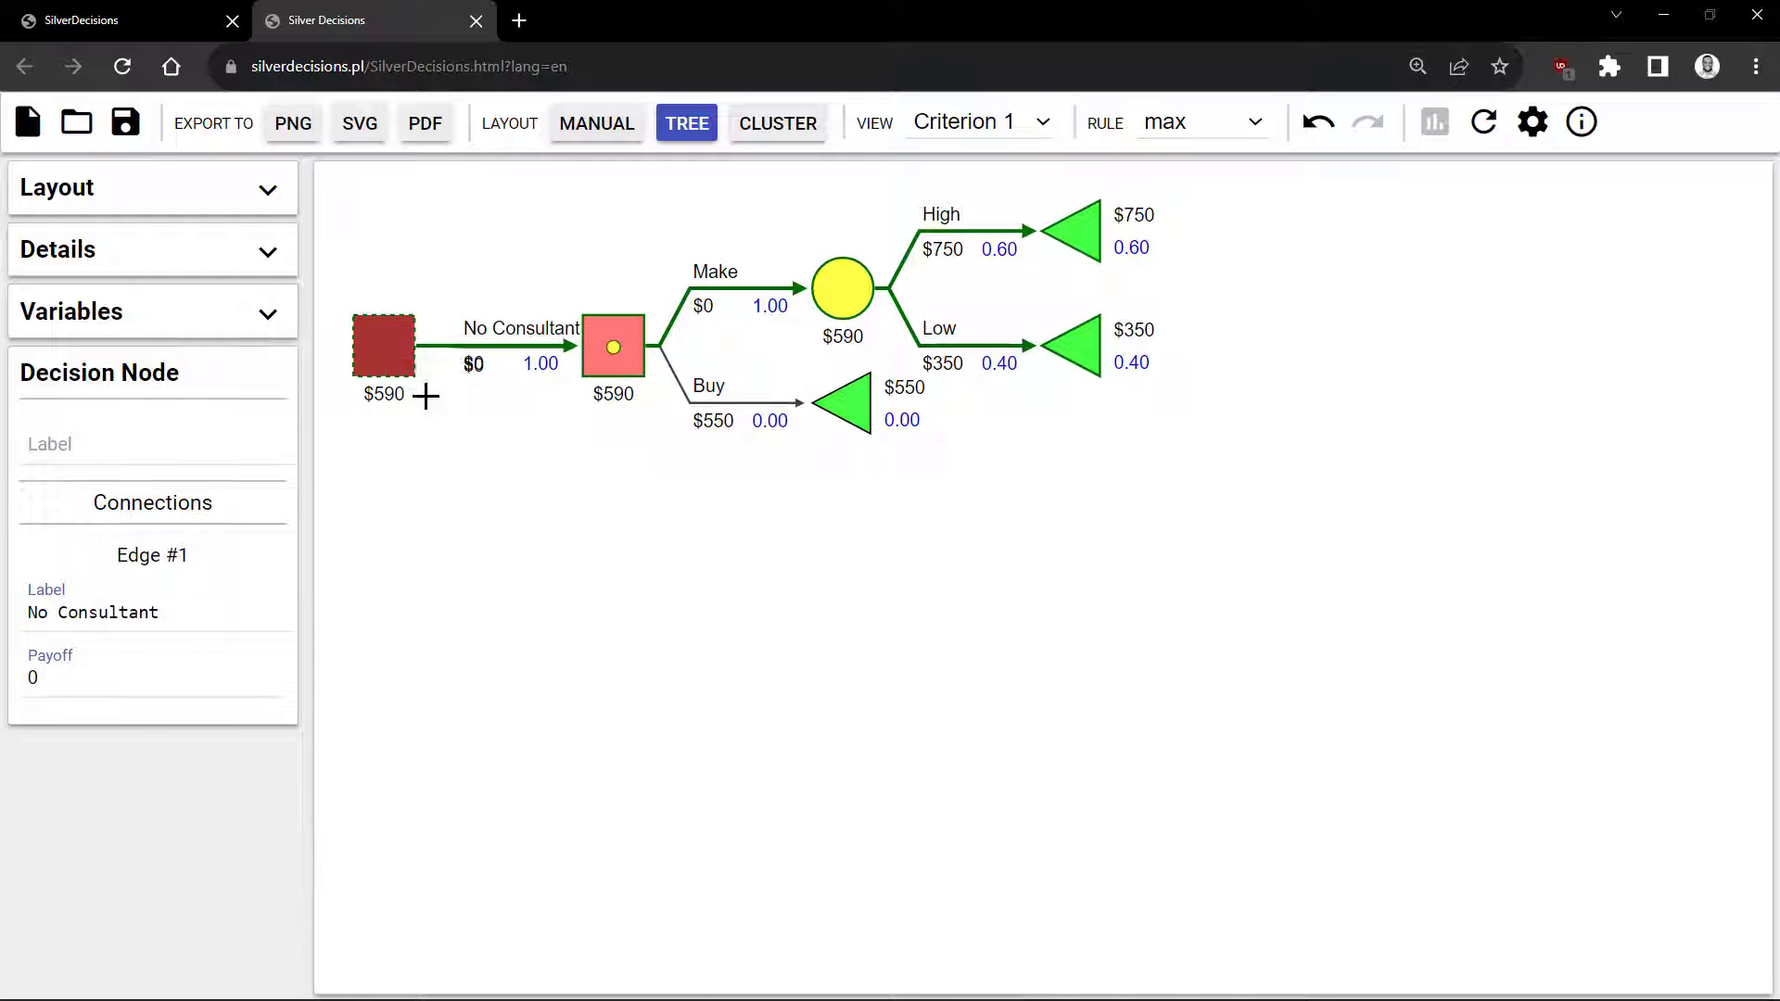
pyautogui.moveTo(614, 476); pyautogui.dragTo(610, 247)
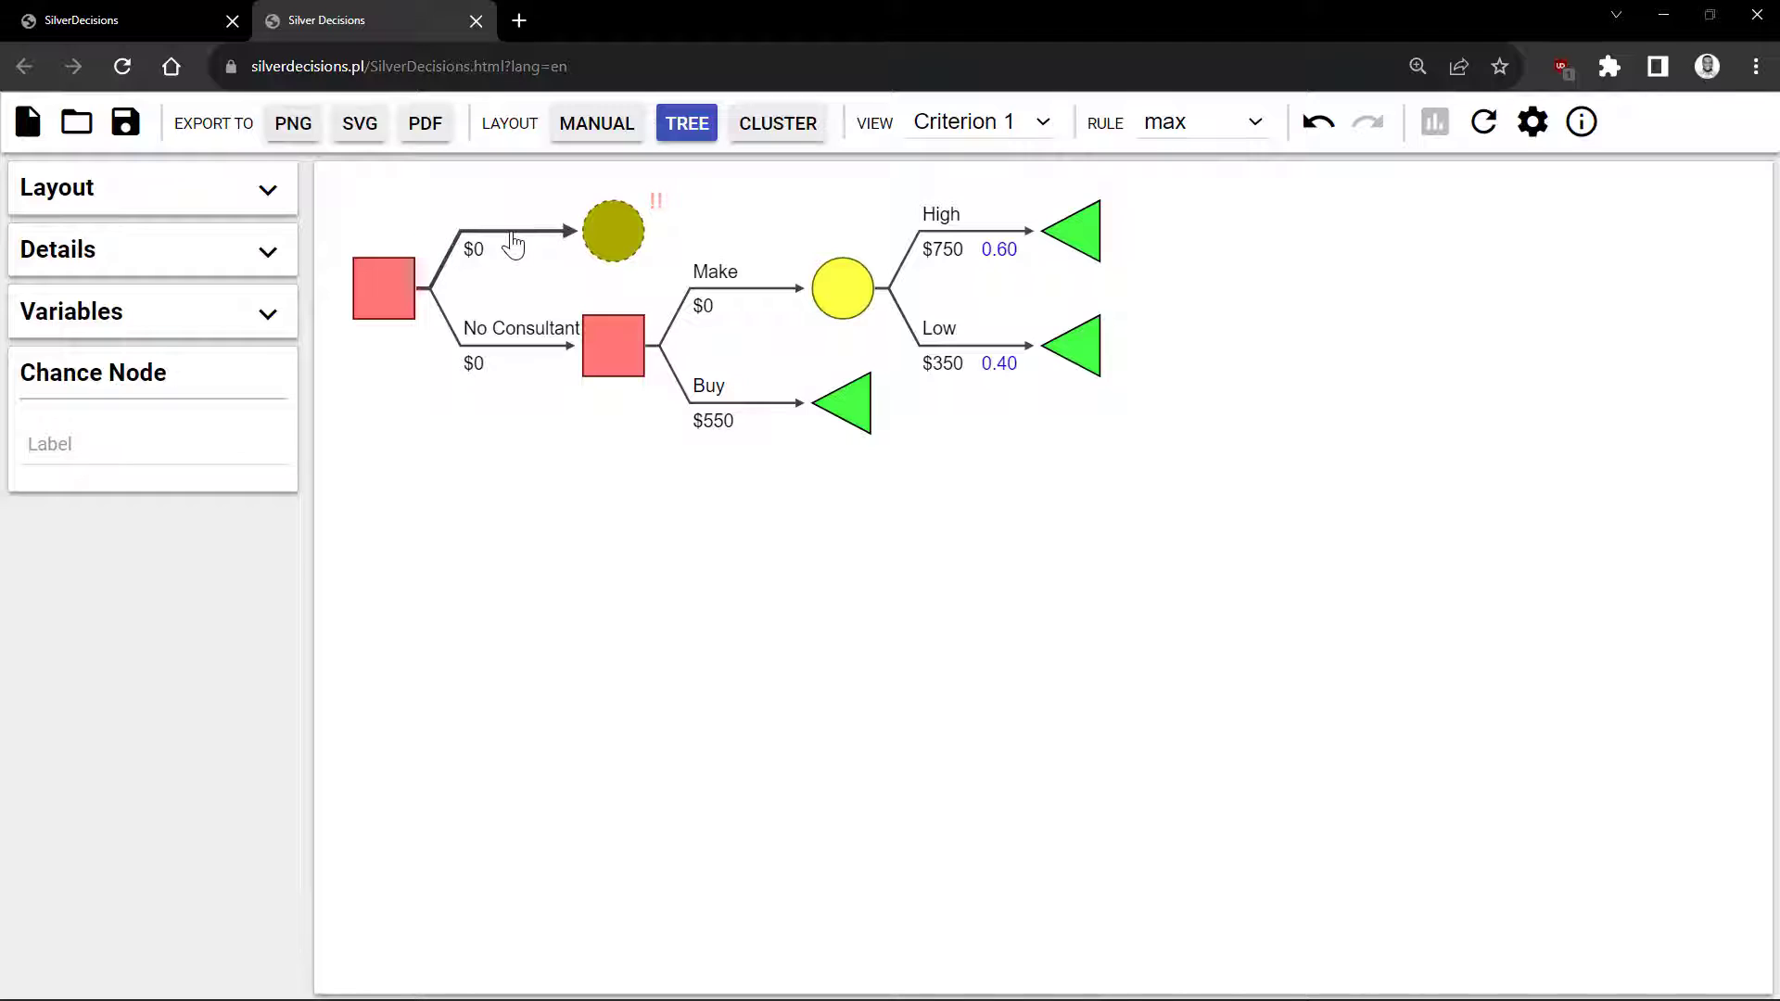
pyautogui.click(548, 237)
pyautogui.click(179, 436)
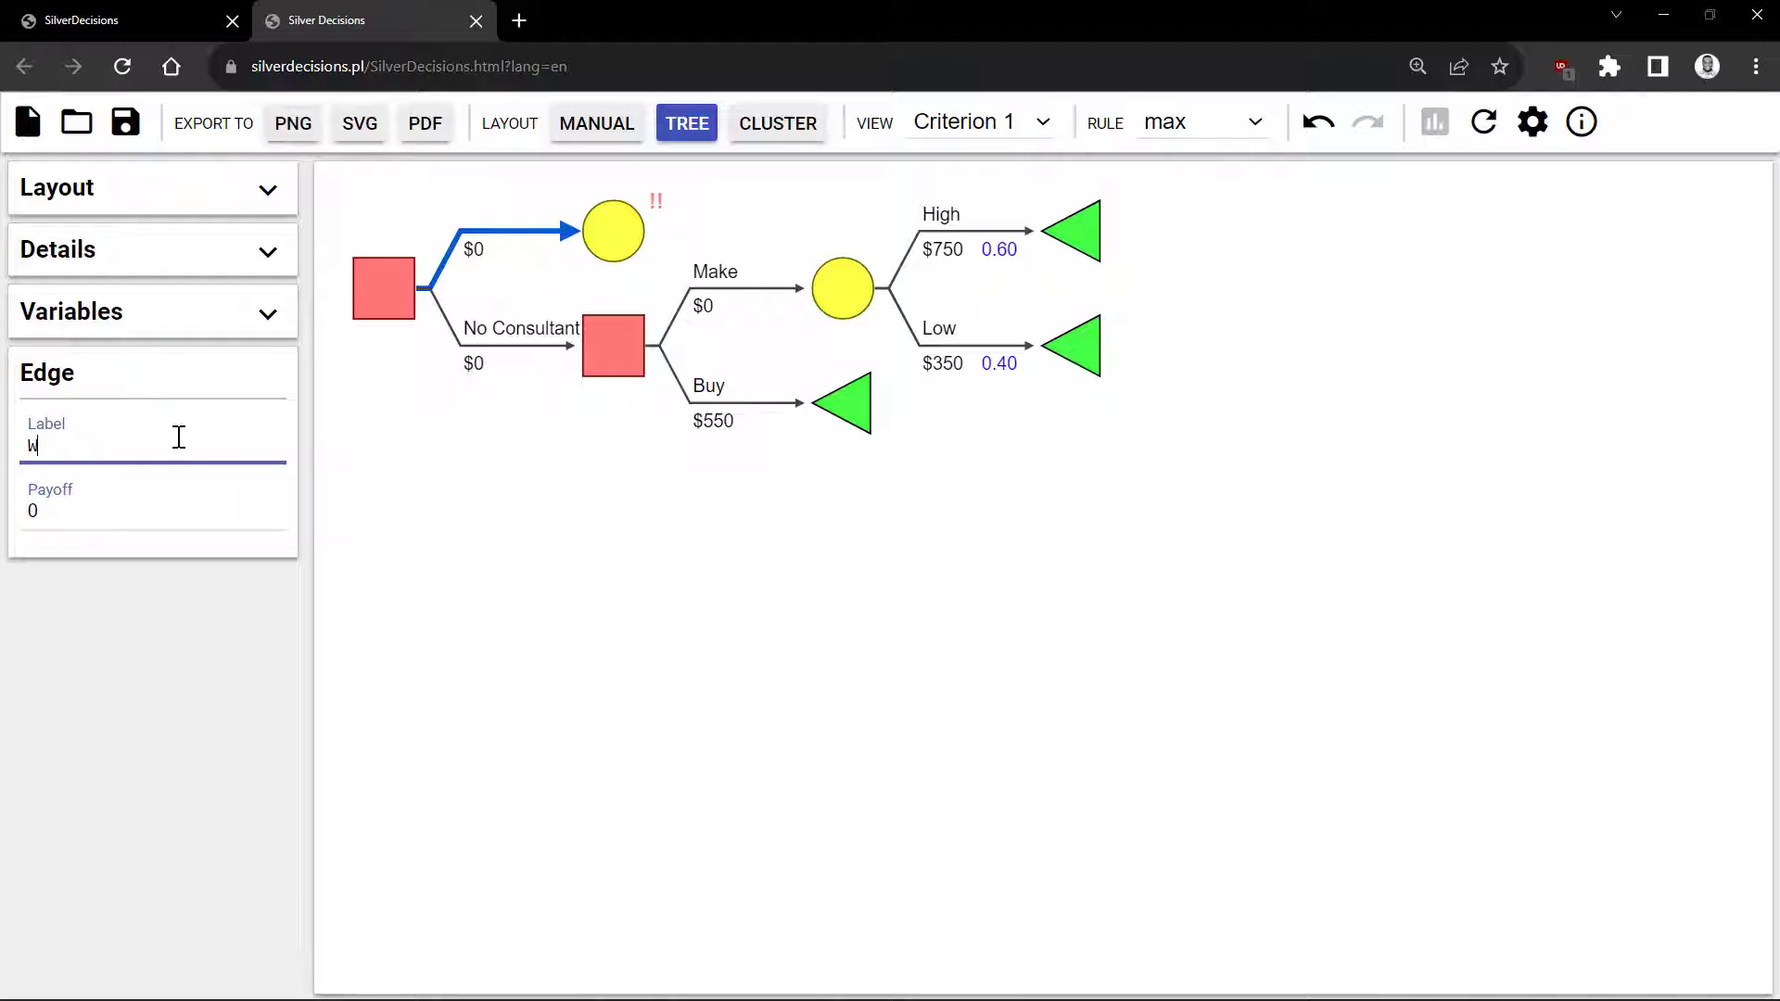
pyautogui.write('With Consultant')
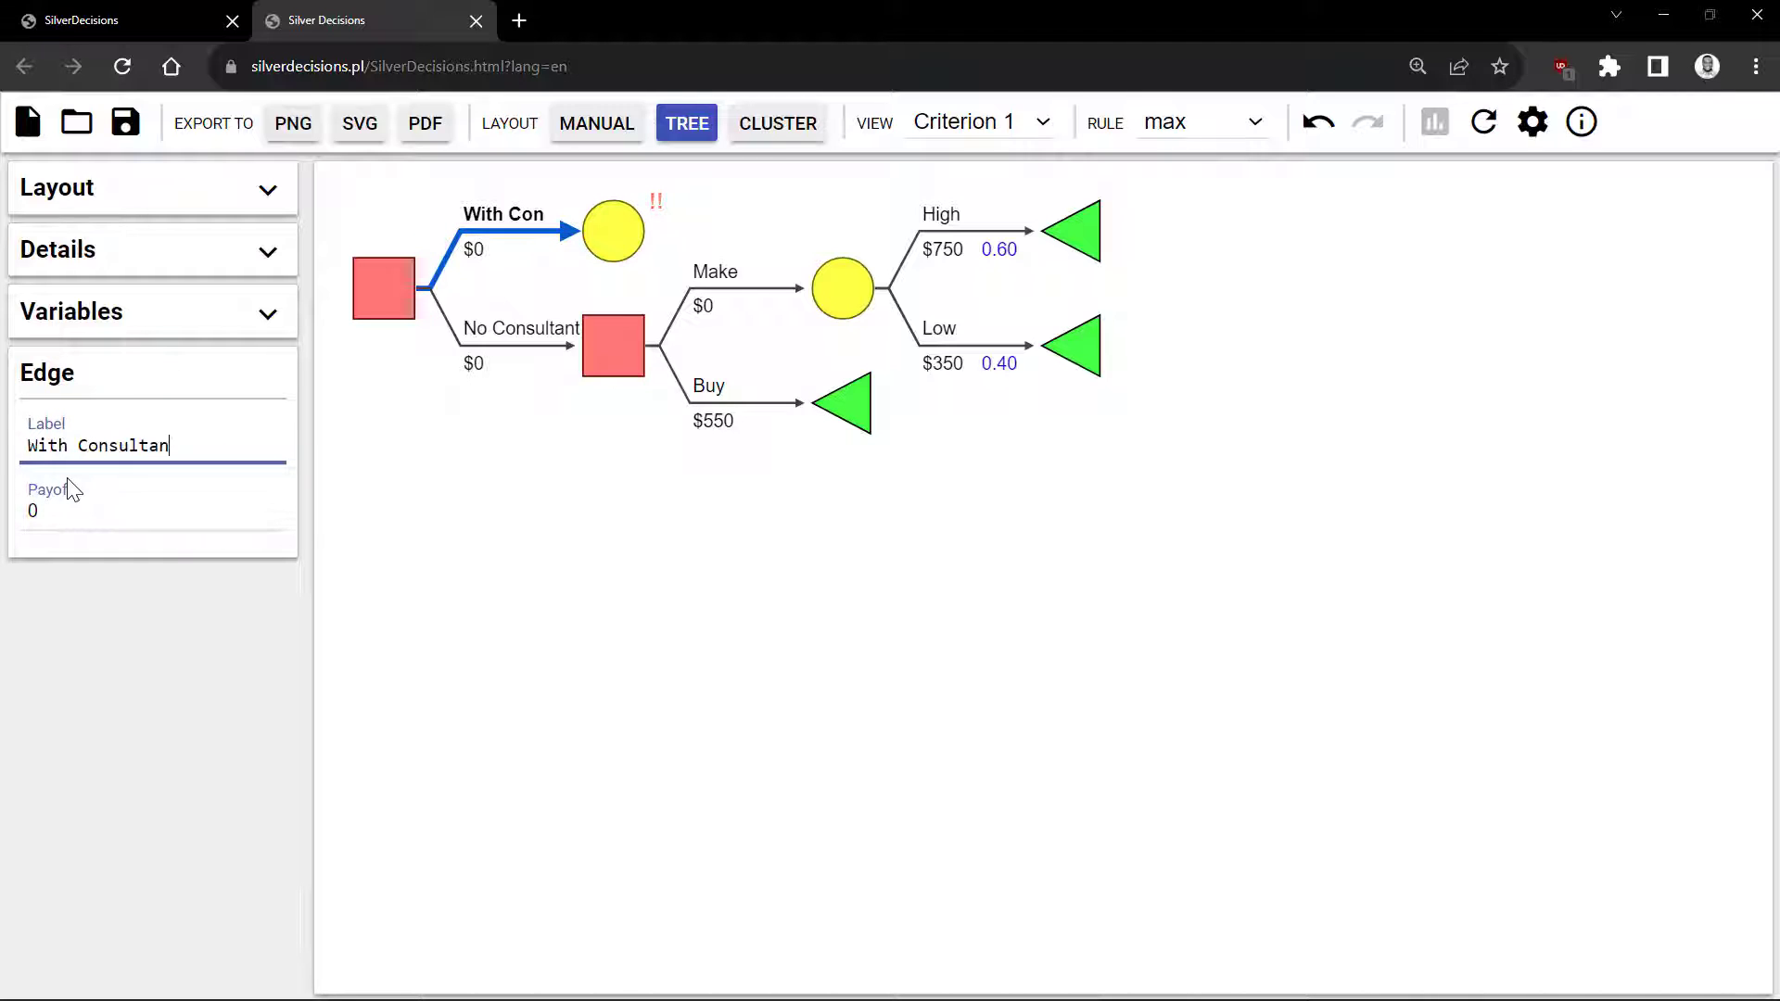
# Step: Copy the No Consultant Make/Buy subtree and paste it twice under the With Consultant chance node
pyautogui.rightClick(617, 348)
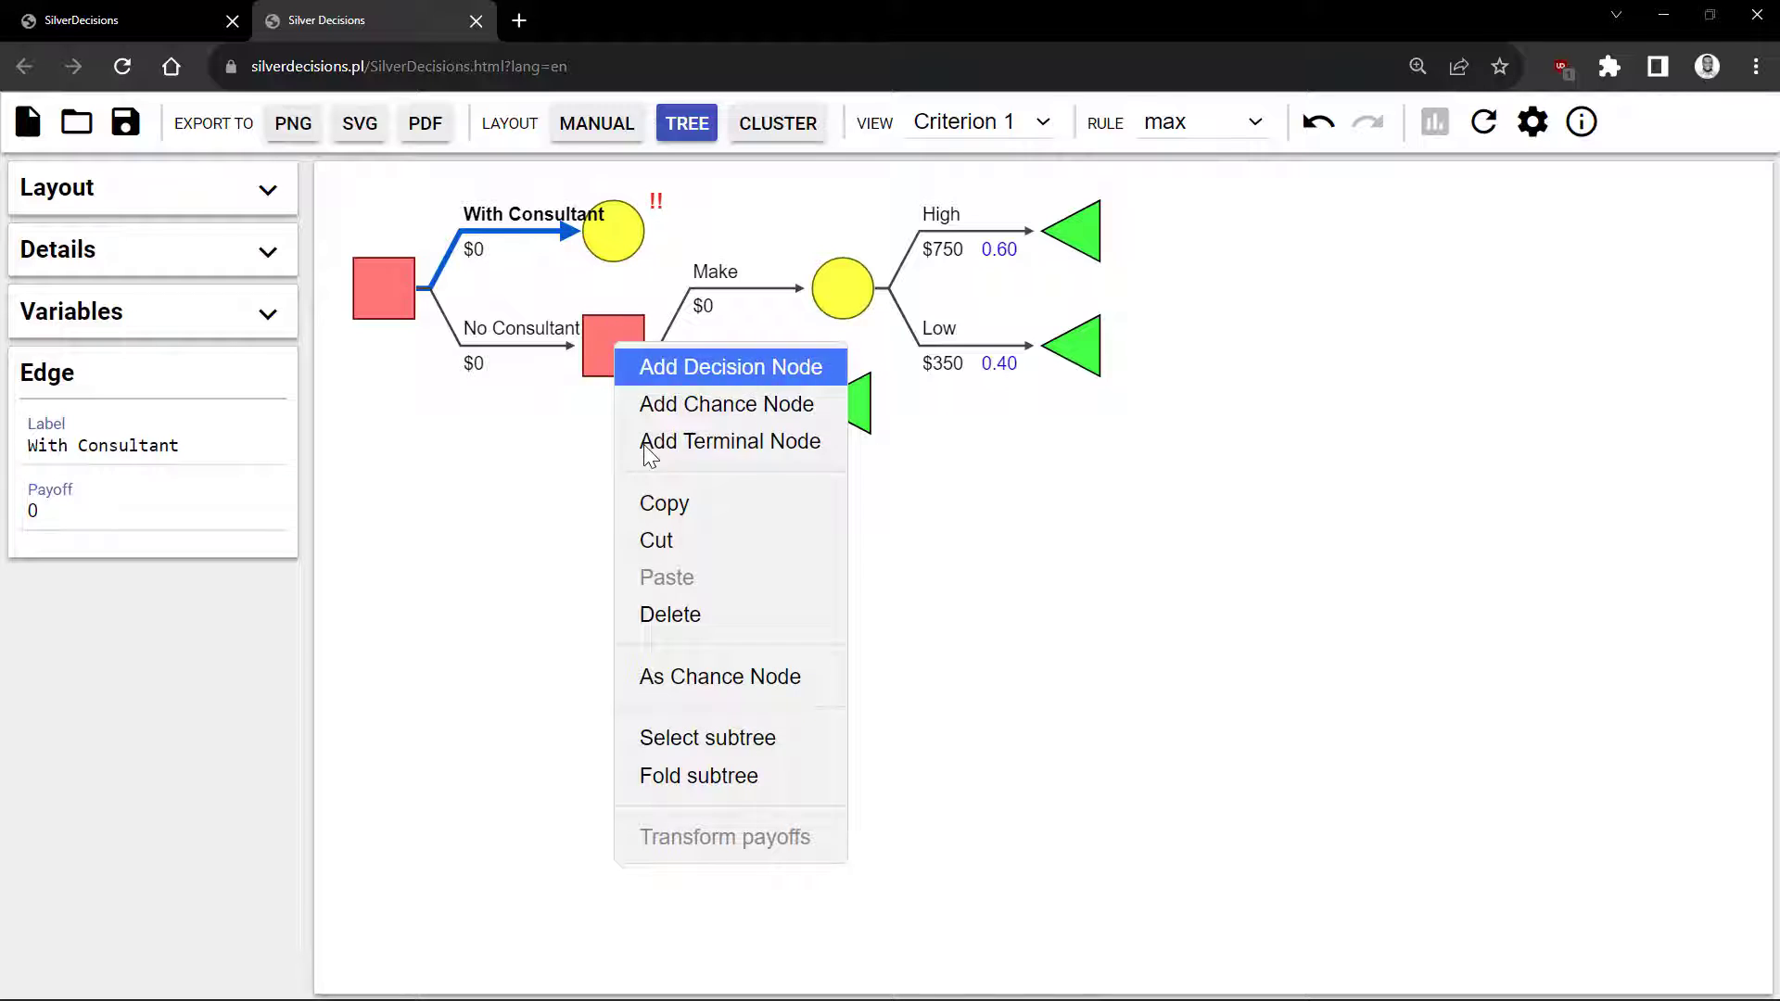
pyautogui.click(653, 502)
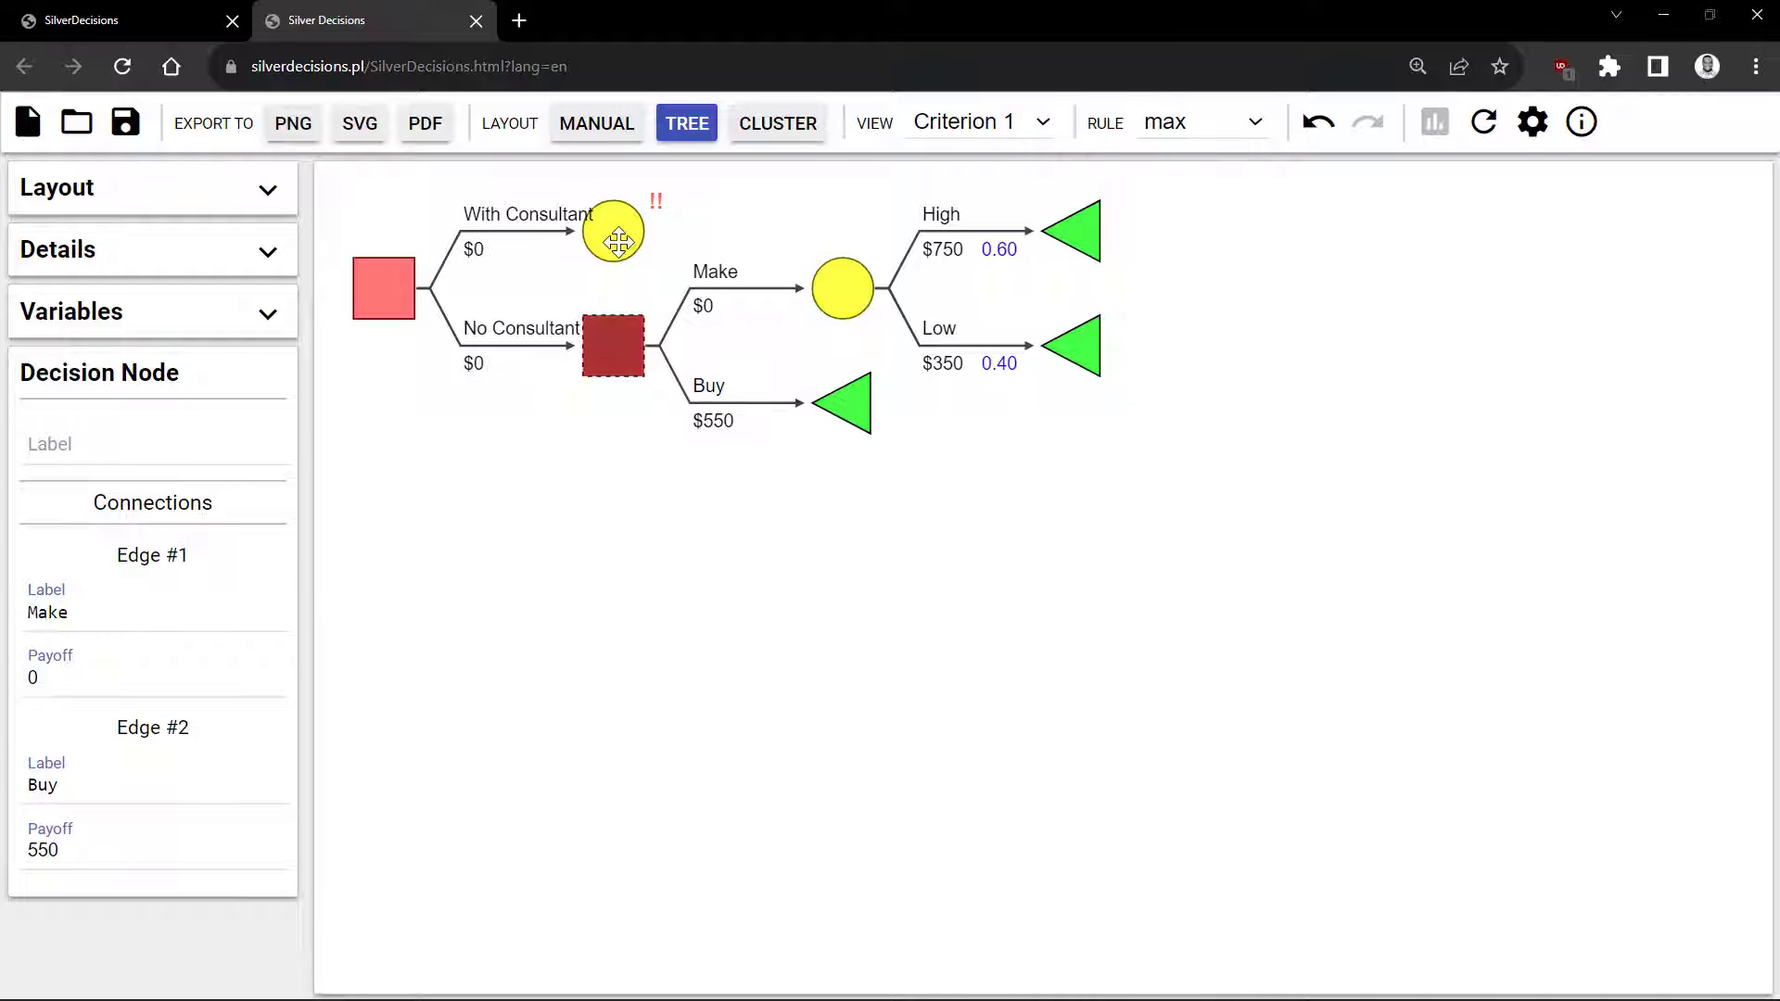
pyautogui.rightClick(617, 238)
pyautogui.click(655, 482)
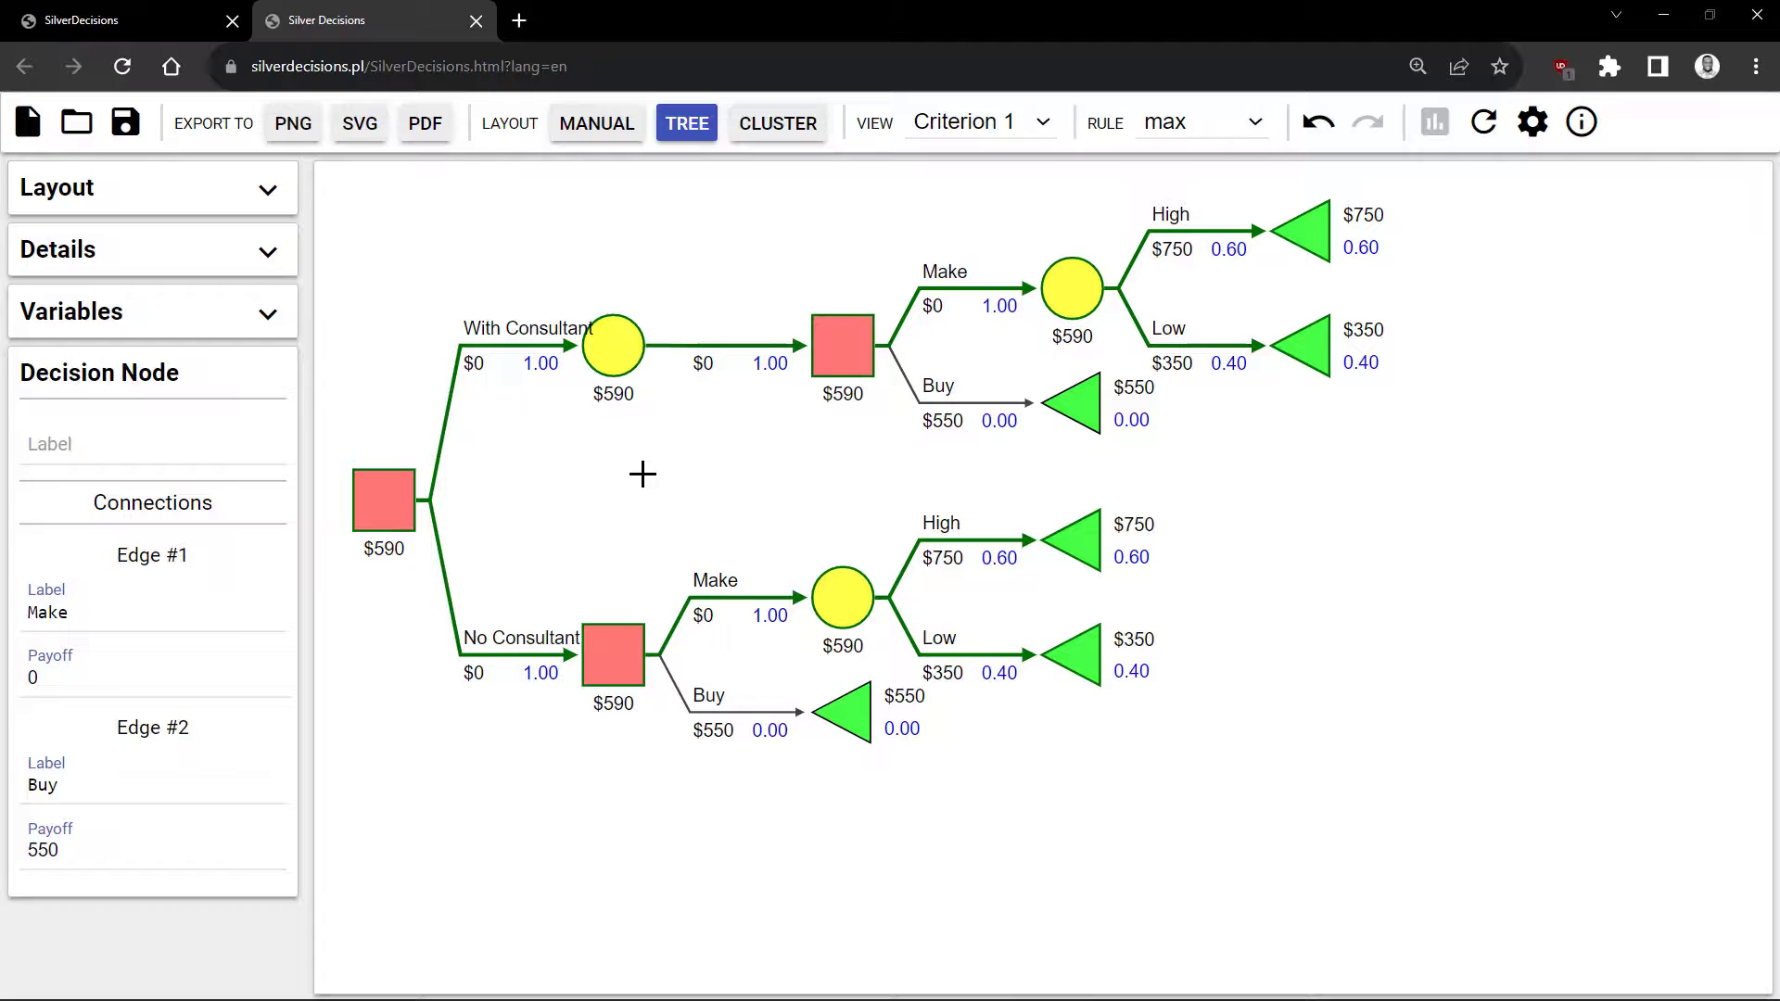
pyautogui.rightClick(615, 350)
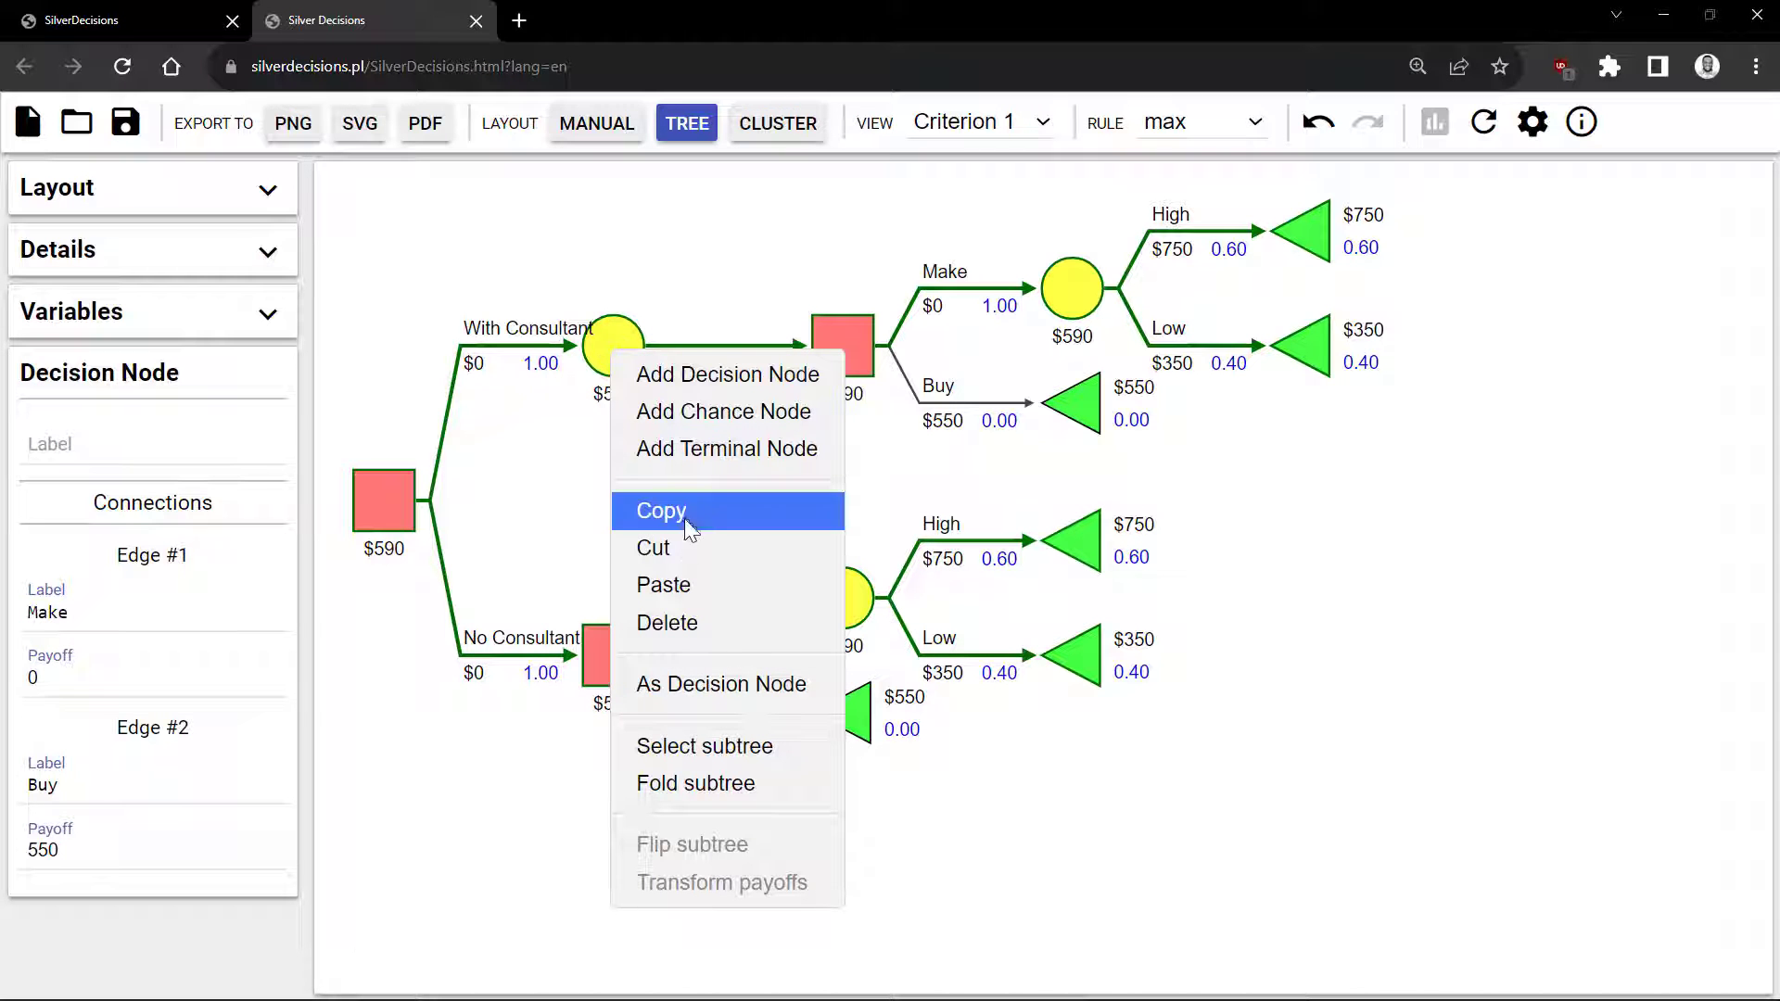
pyautogui.click(684, 580)
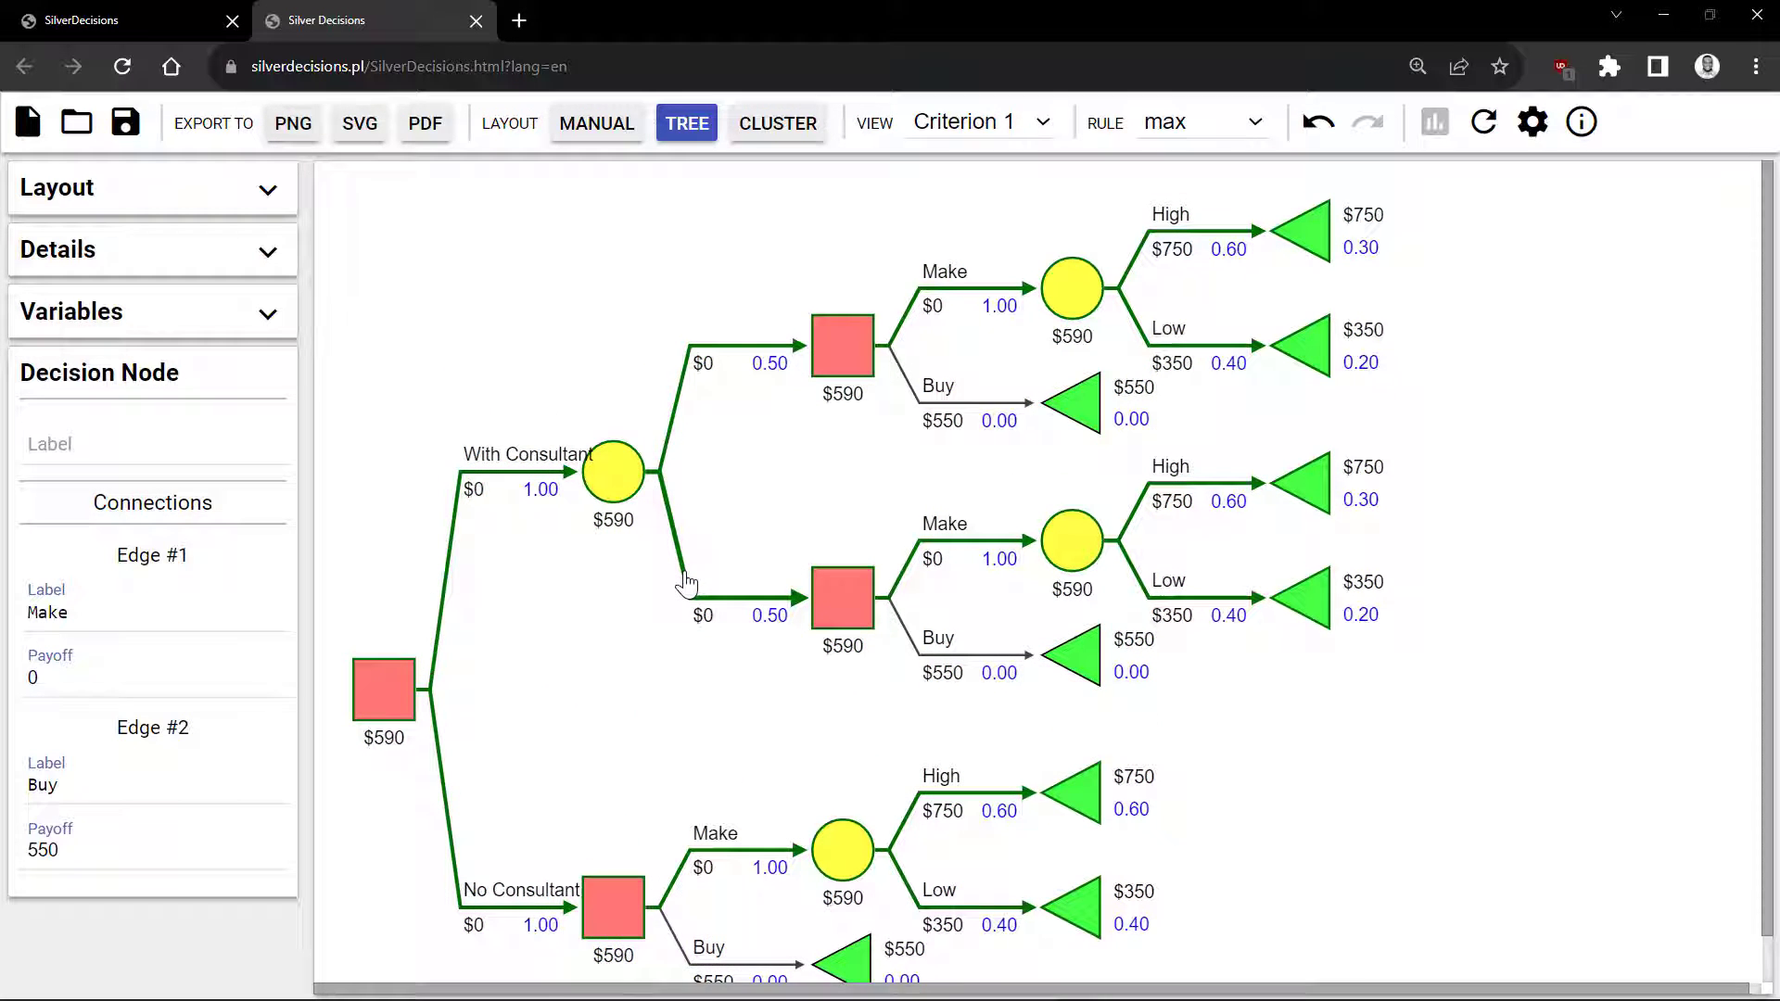
# Step: Label the consultant outcomes Favourable (0.45) and Unfavourable (0.55)
pyautogui.click(702, 339)
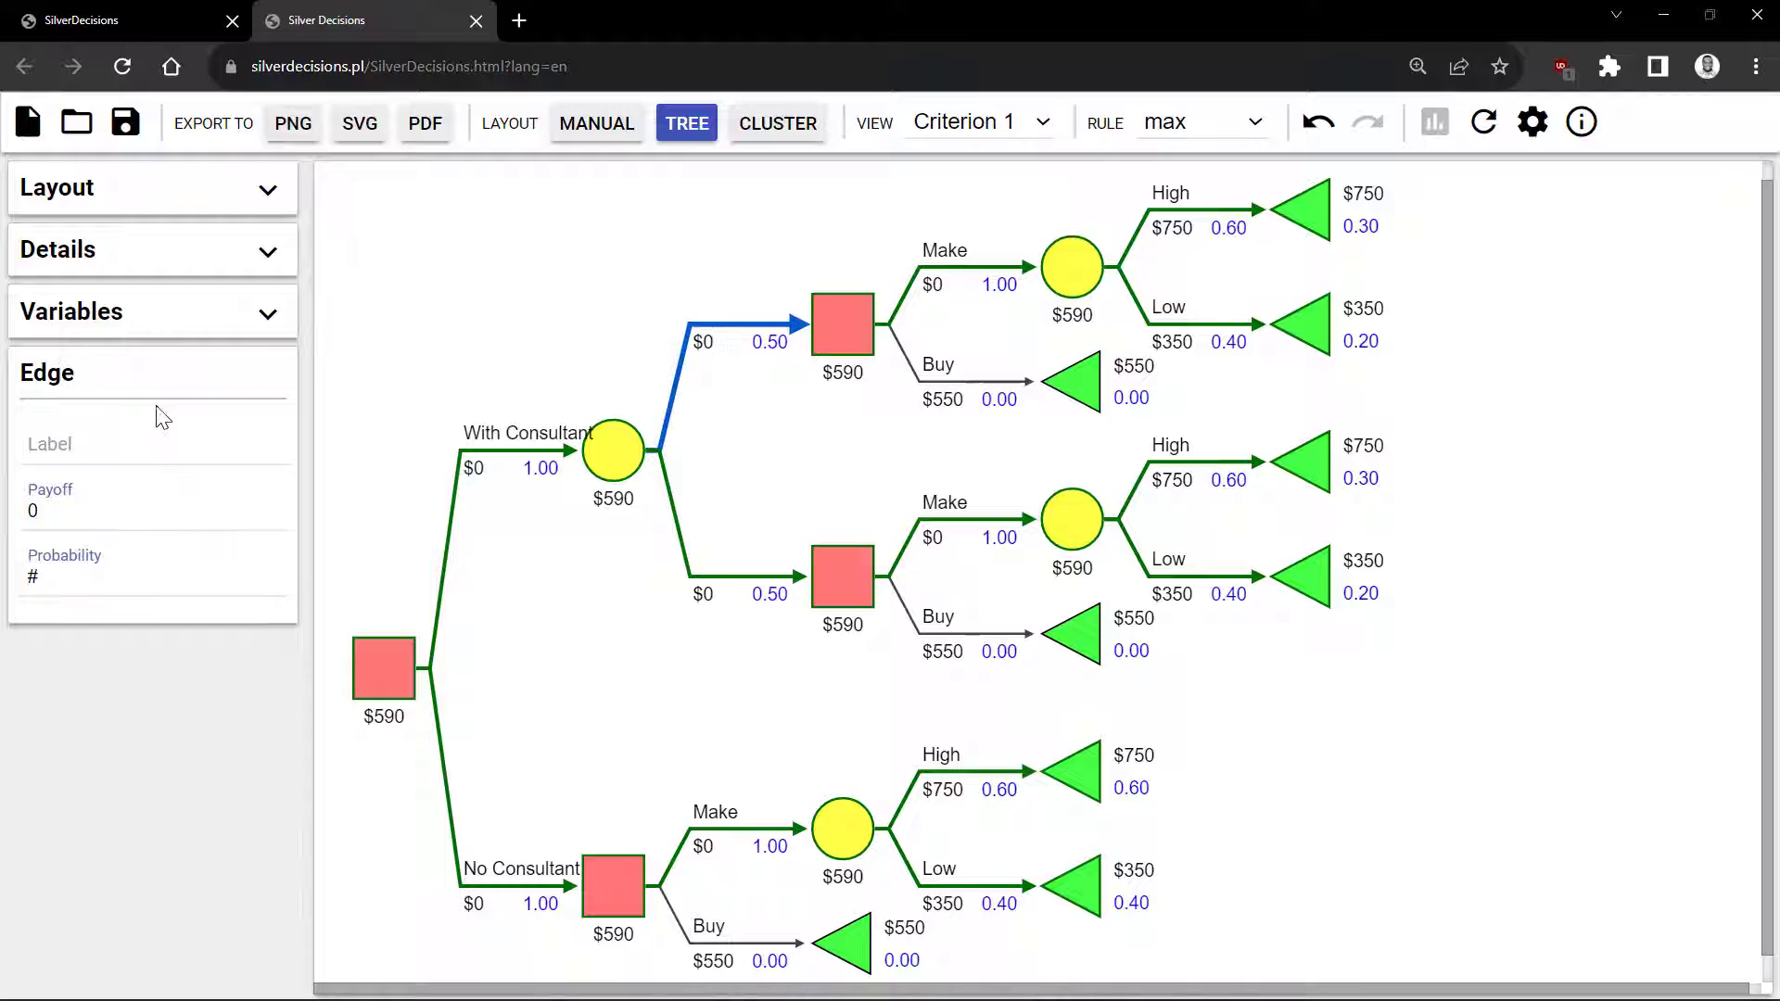
pyautogui.click(124, 444)
pyautogui.write('Favourable')
pyautogui.press('Tab')
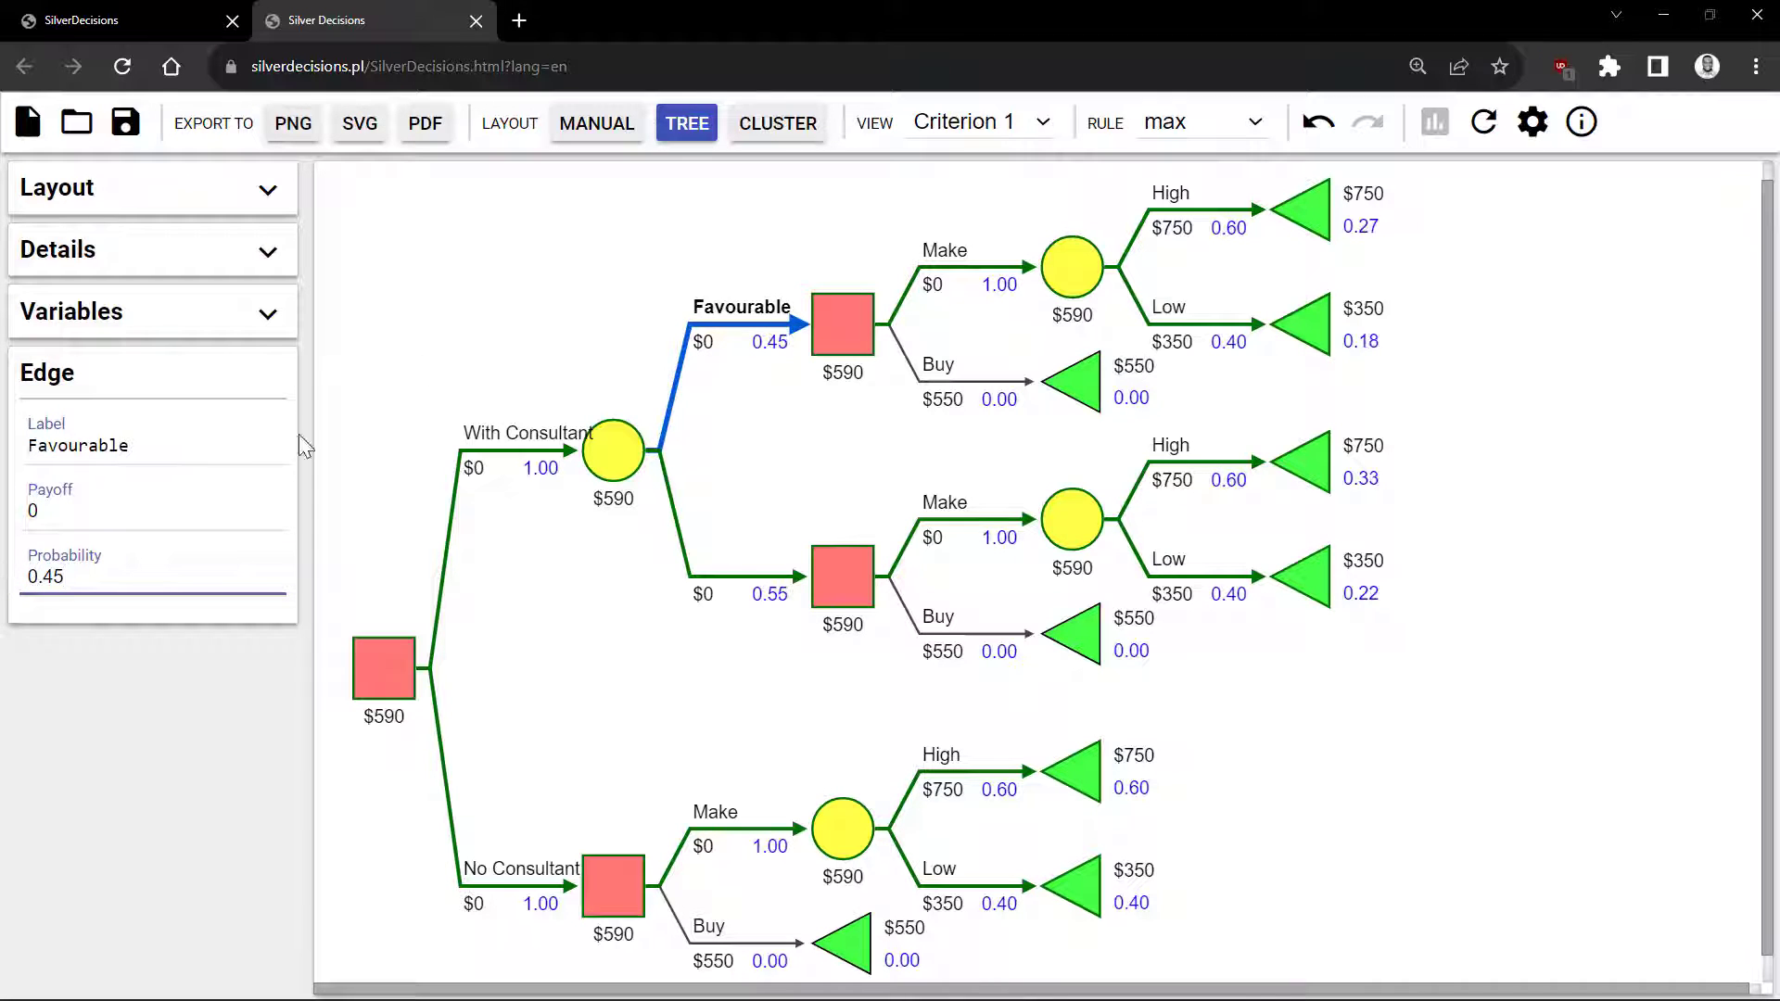
pyautogui.click(714, 592)
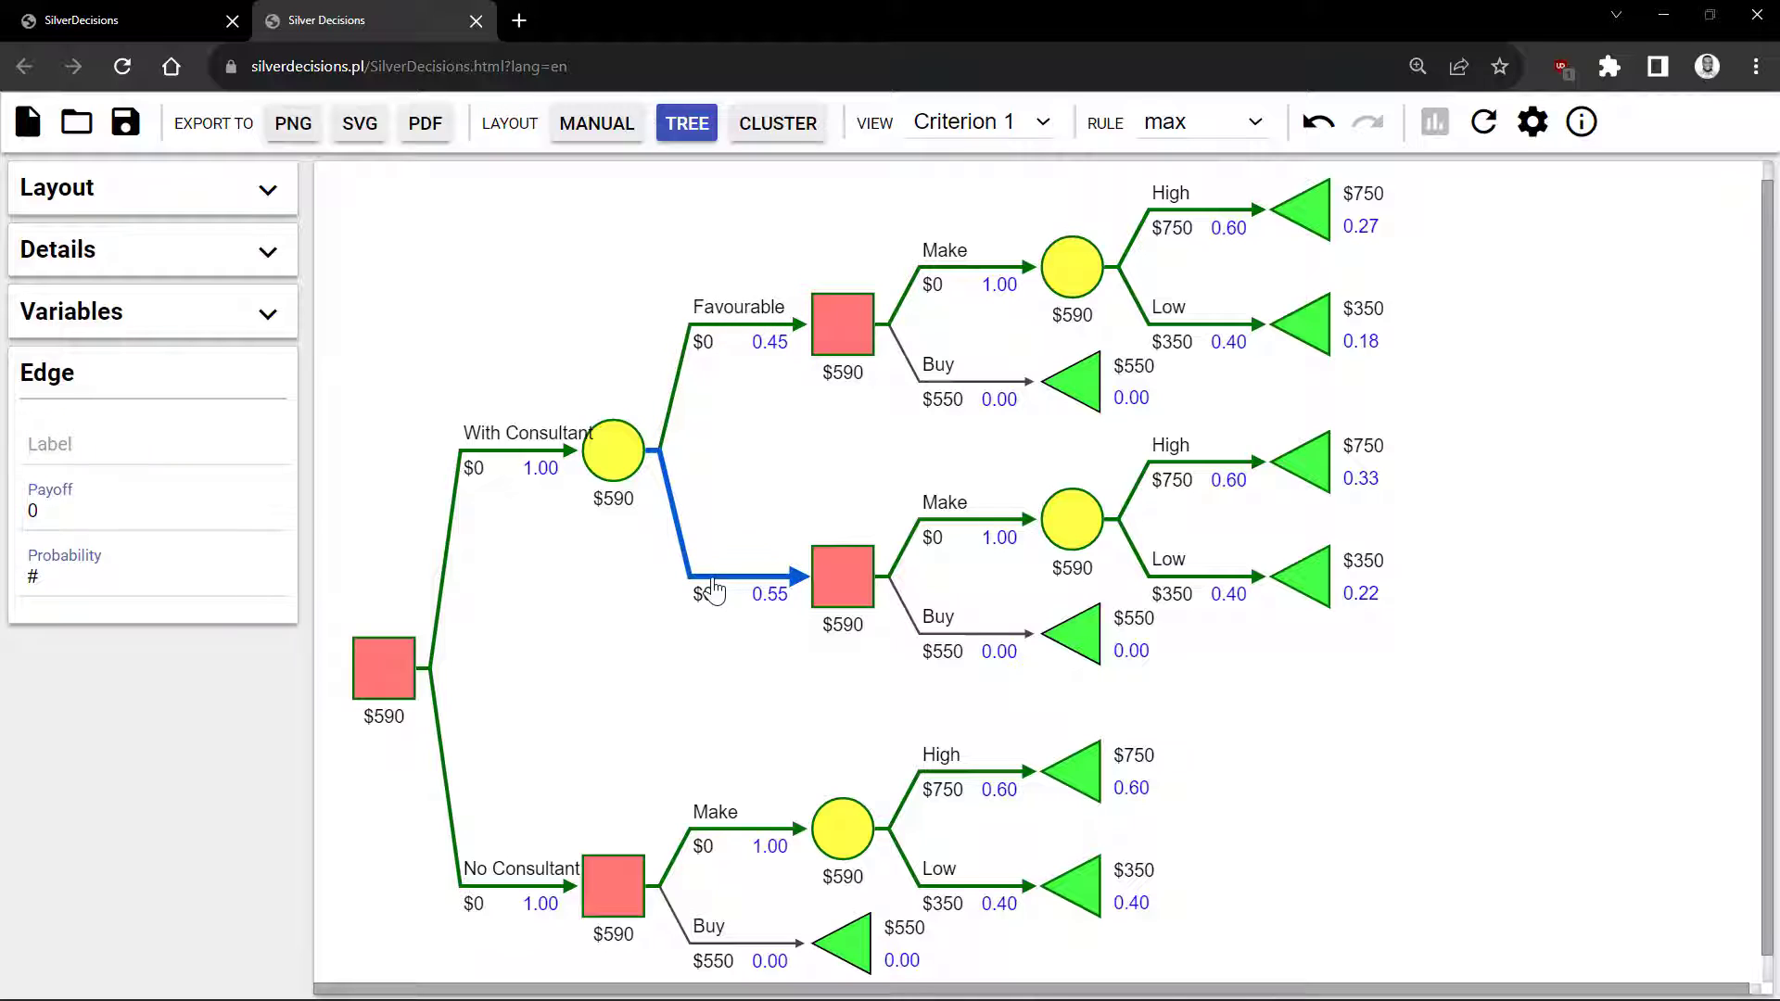
pyautogui.click(91, 445)
pyautogui.write('Unfavourable')
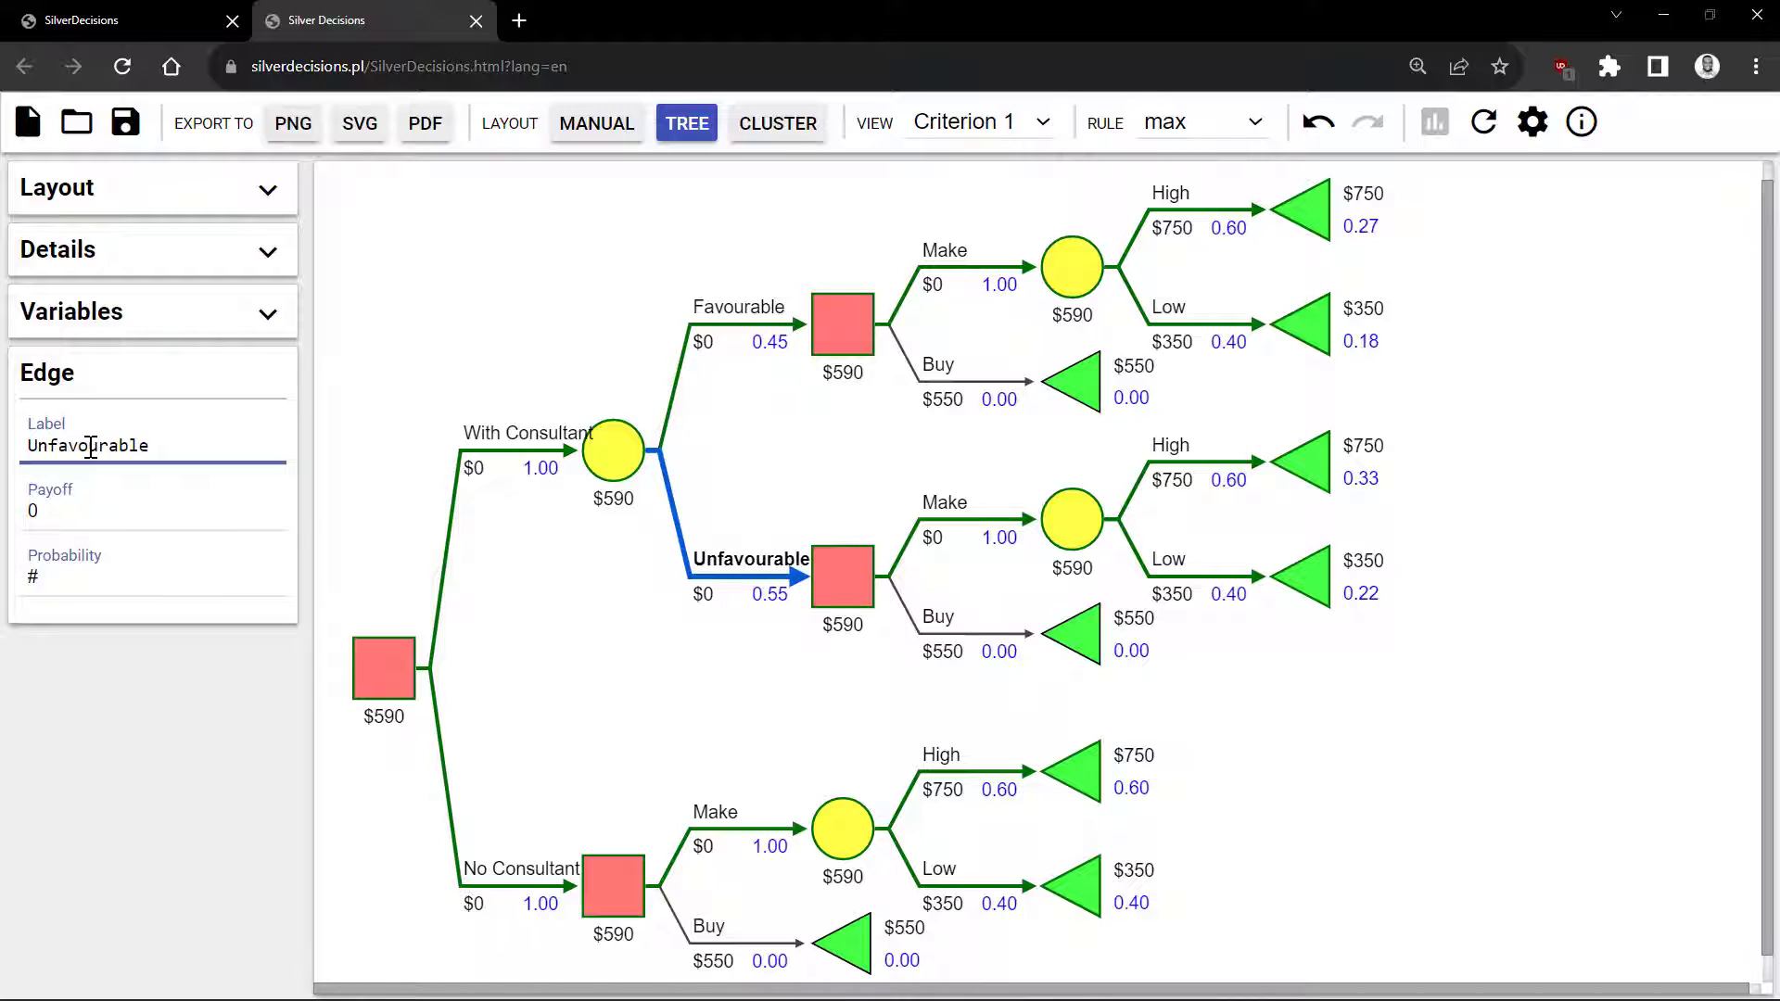
# Step: Set the High probability after a Favourable report to 0.85, then select the Unfavourable High probability
pyautogui.click(1166, 211)
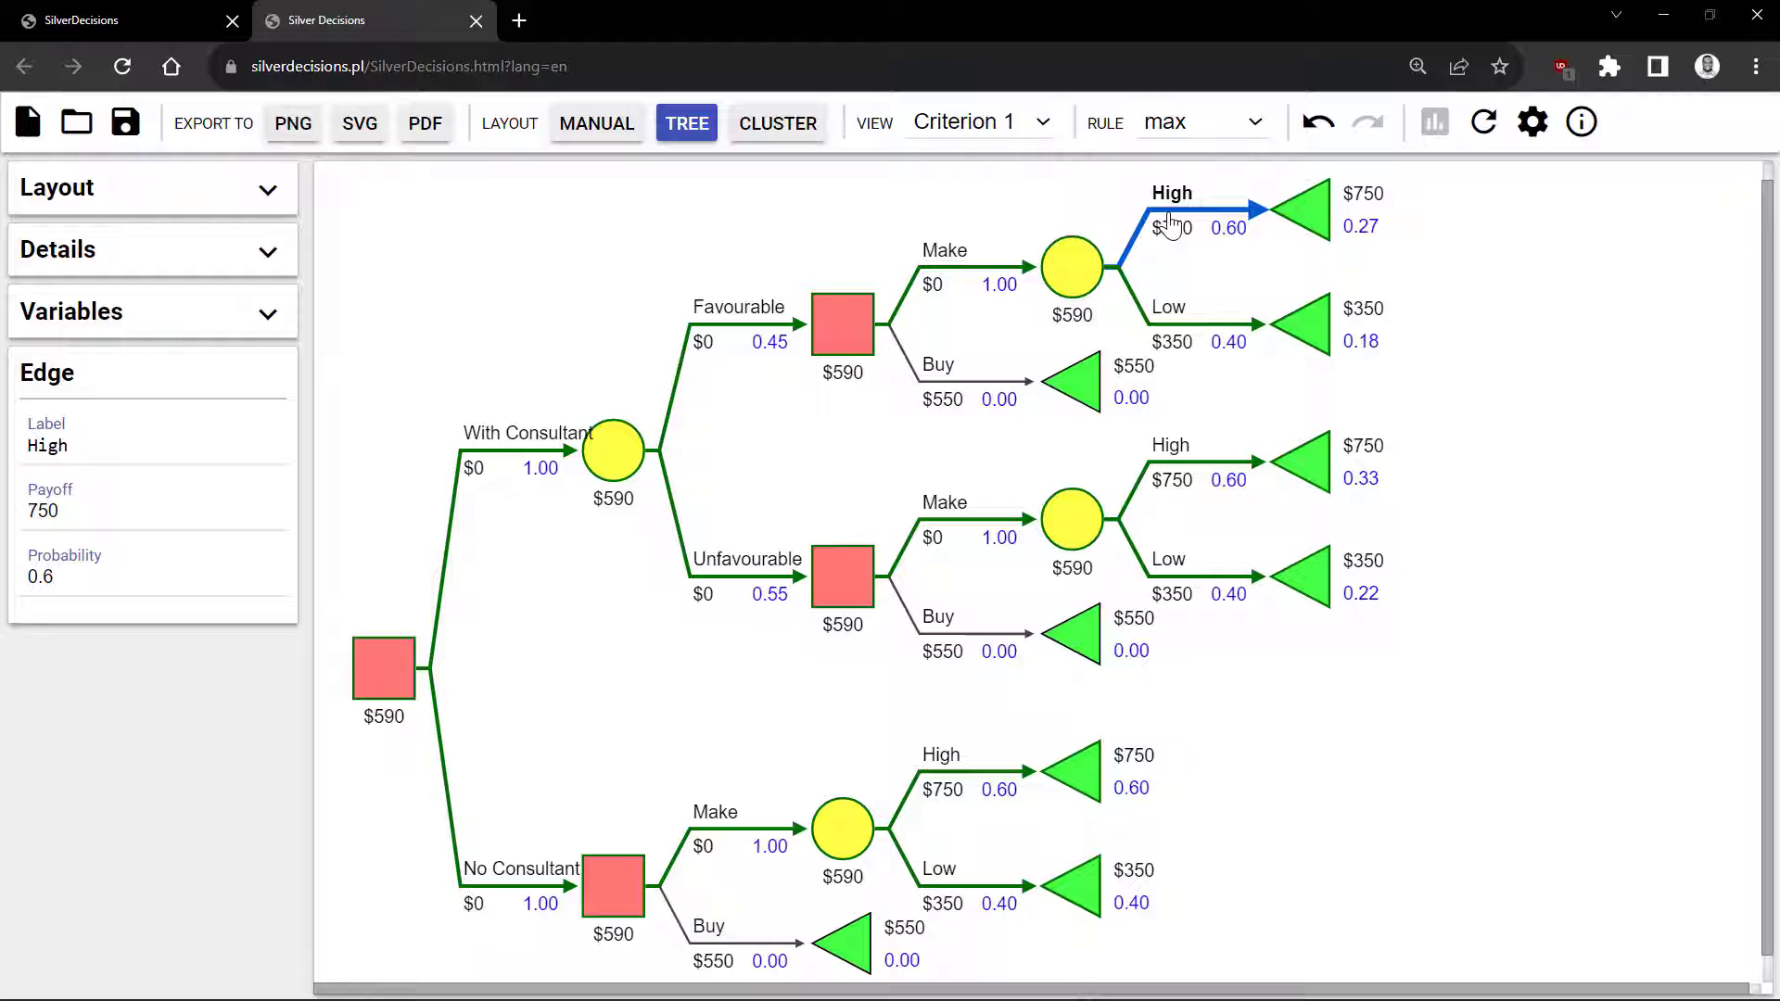
pyautogui.moveTo(99, 568); pyautogui.dragTo(3, 590)
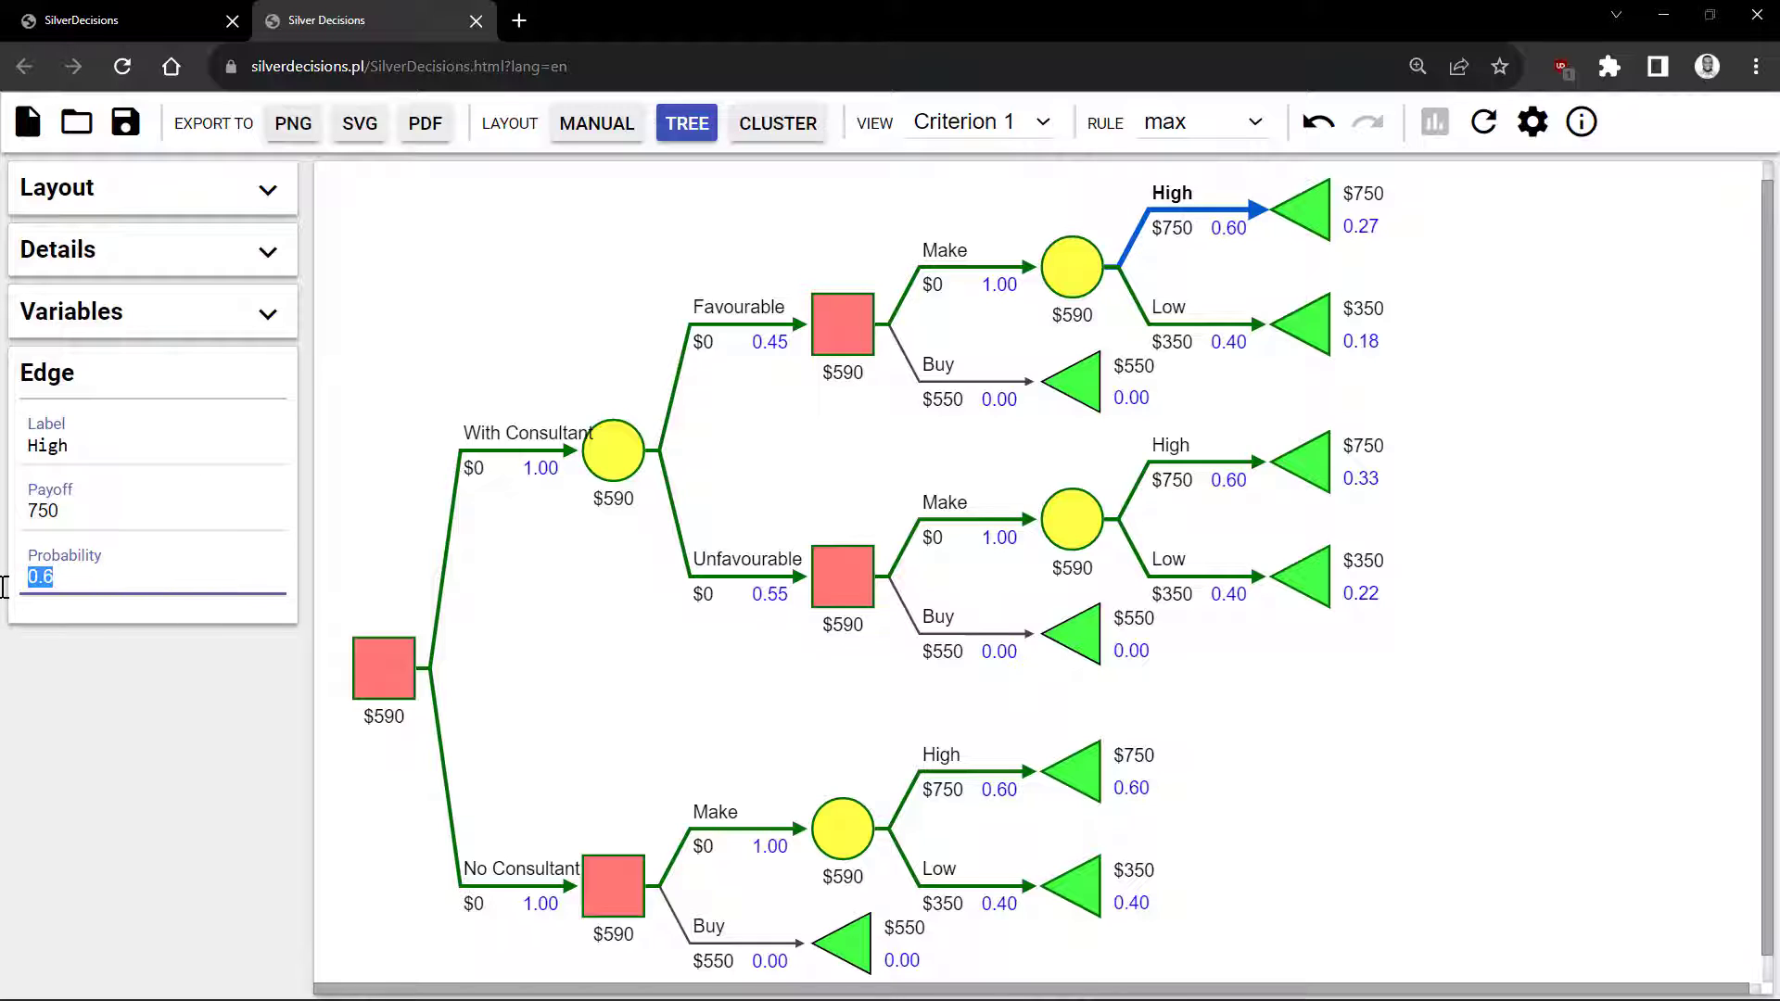
pyautogui.write('0.85')
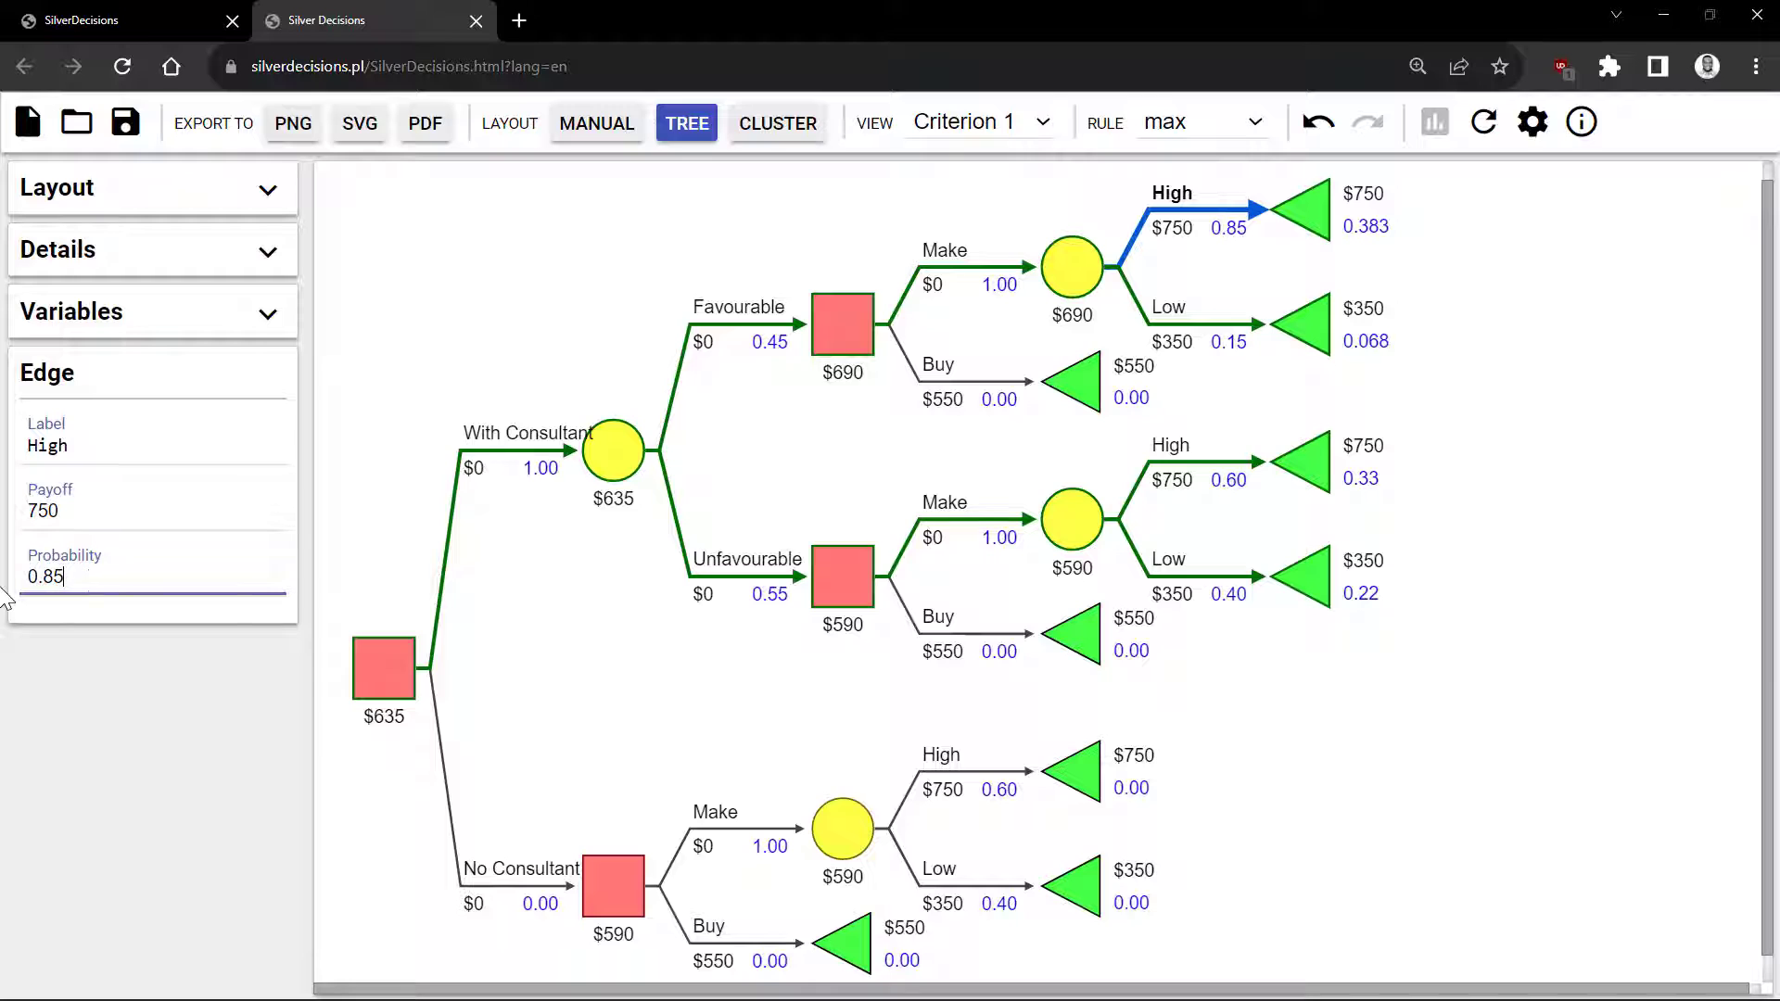
pyautogui.click(1175, 477)
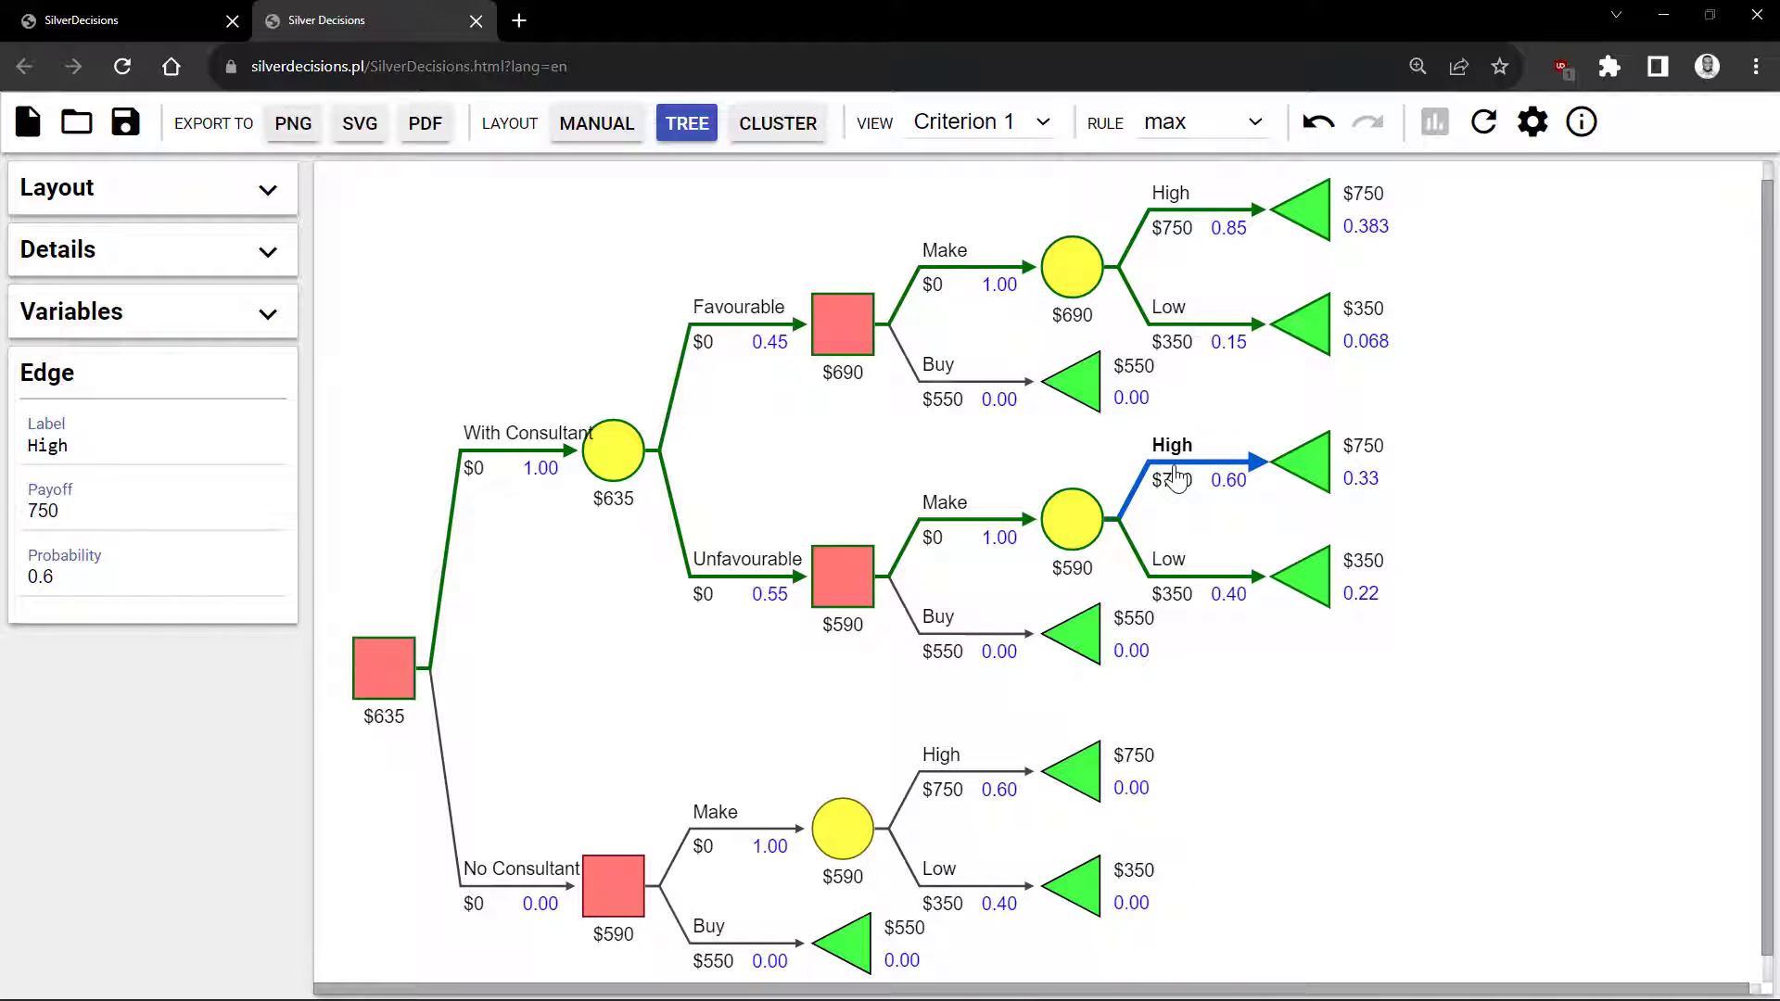
pyautogui.moveTo(58, 577); pyautogui.dragTo(4, 593)
# Step: Enter 0.35 as the High probability after an Unfavourable report, making Low 0.65
pyautogui.write('0')
pyautogui.moveTo(770, 232)
pyautogui.mouseDown()
pyautogui.moveTo(788, 371)
pyautogui.moveTo(710, 236)
pyautogui.mouseUp()
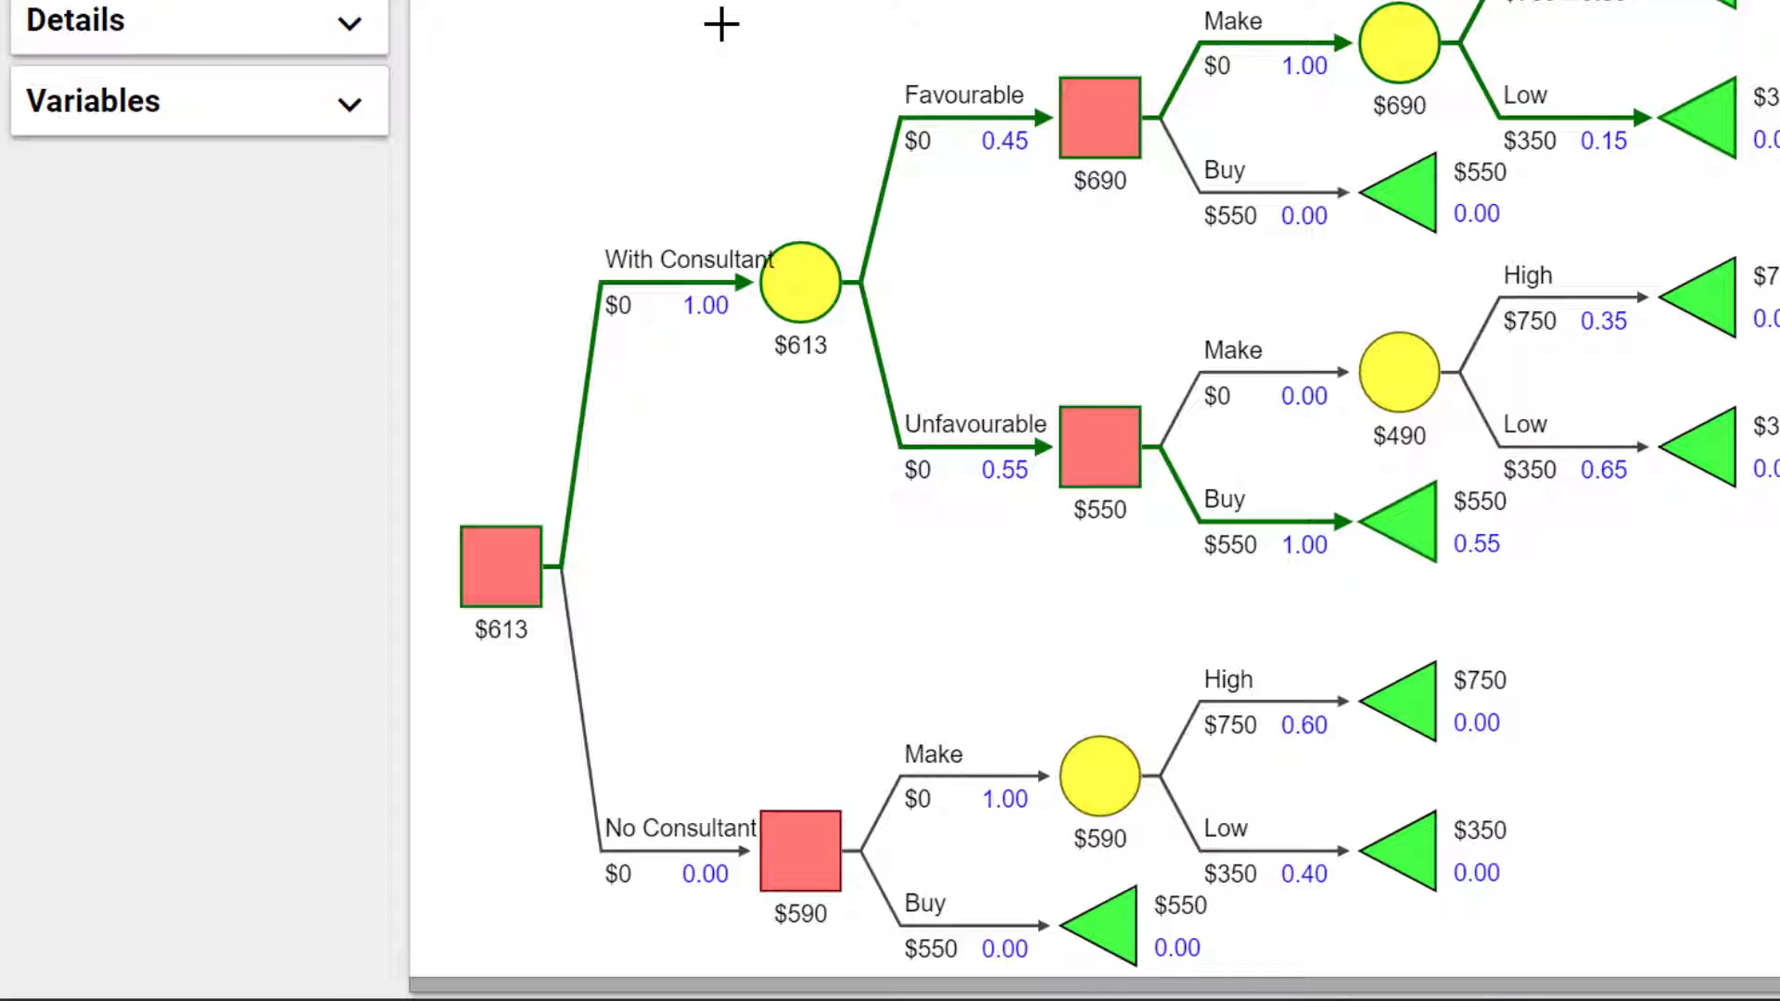
# Step: Give the With Consultant branch a -50 consultant fee payoff
pyautogui.click(610, 306)
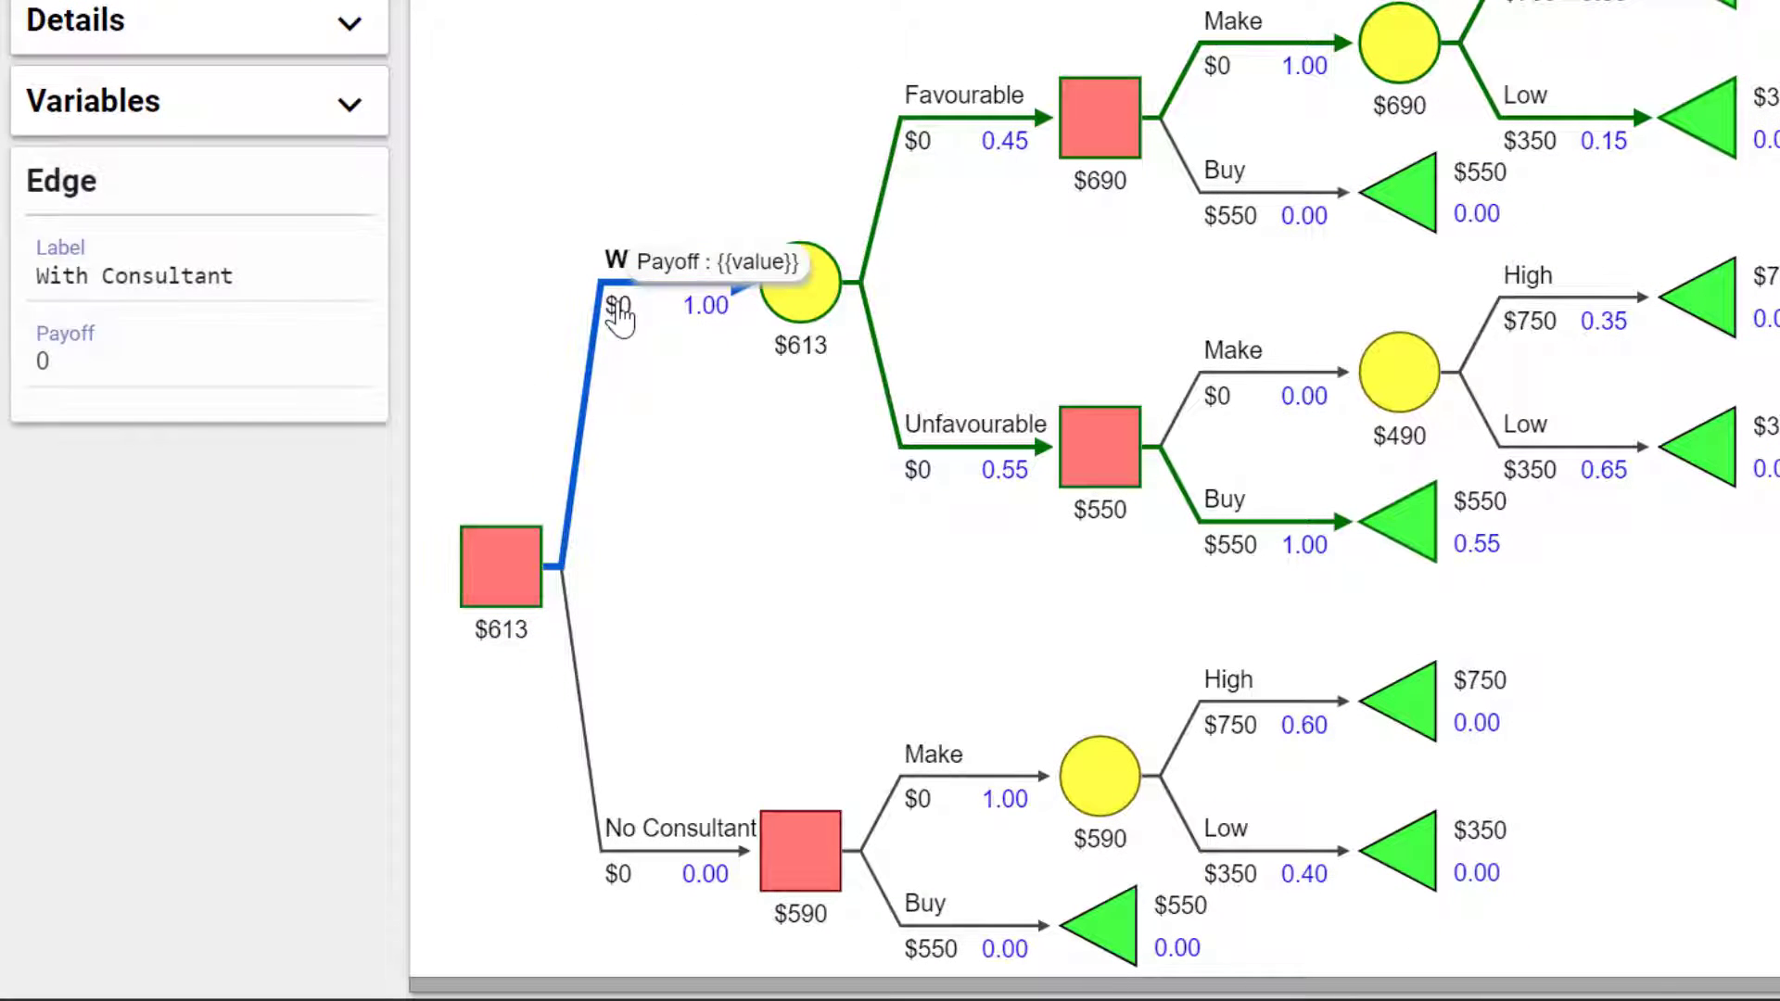
pyautogui.doubleClick(56, 363)
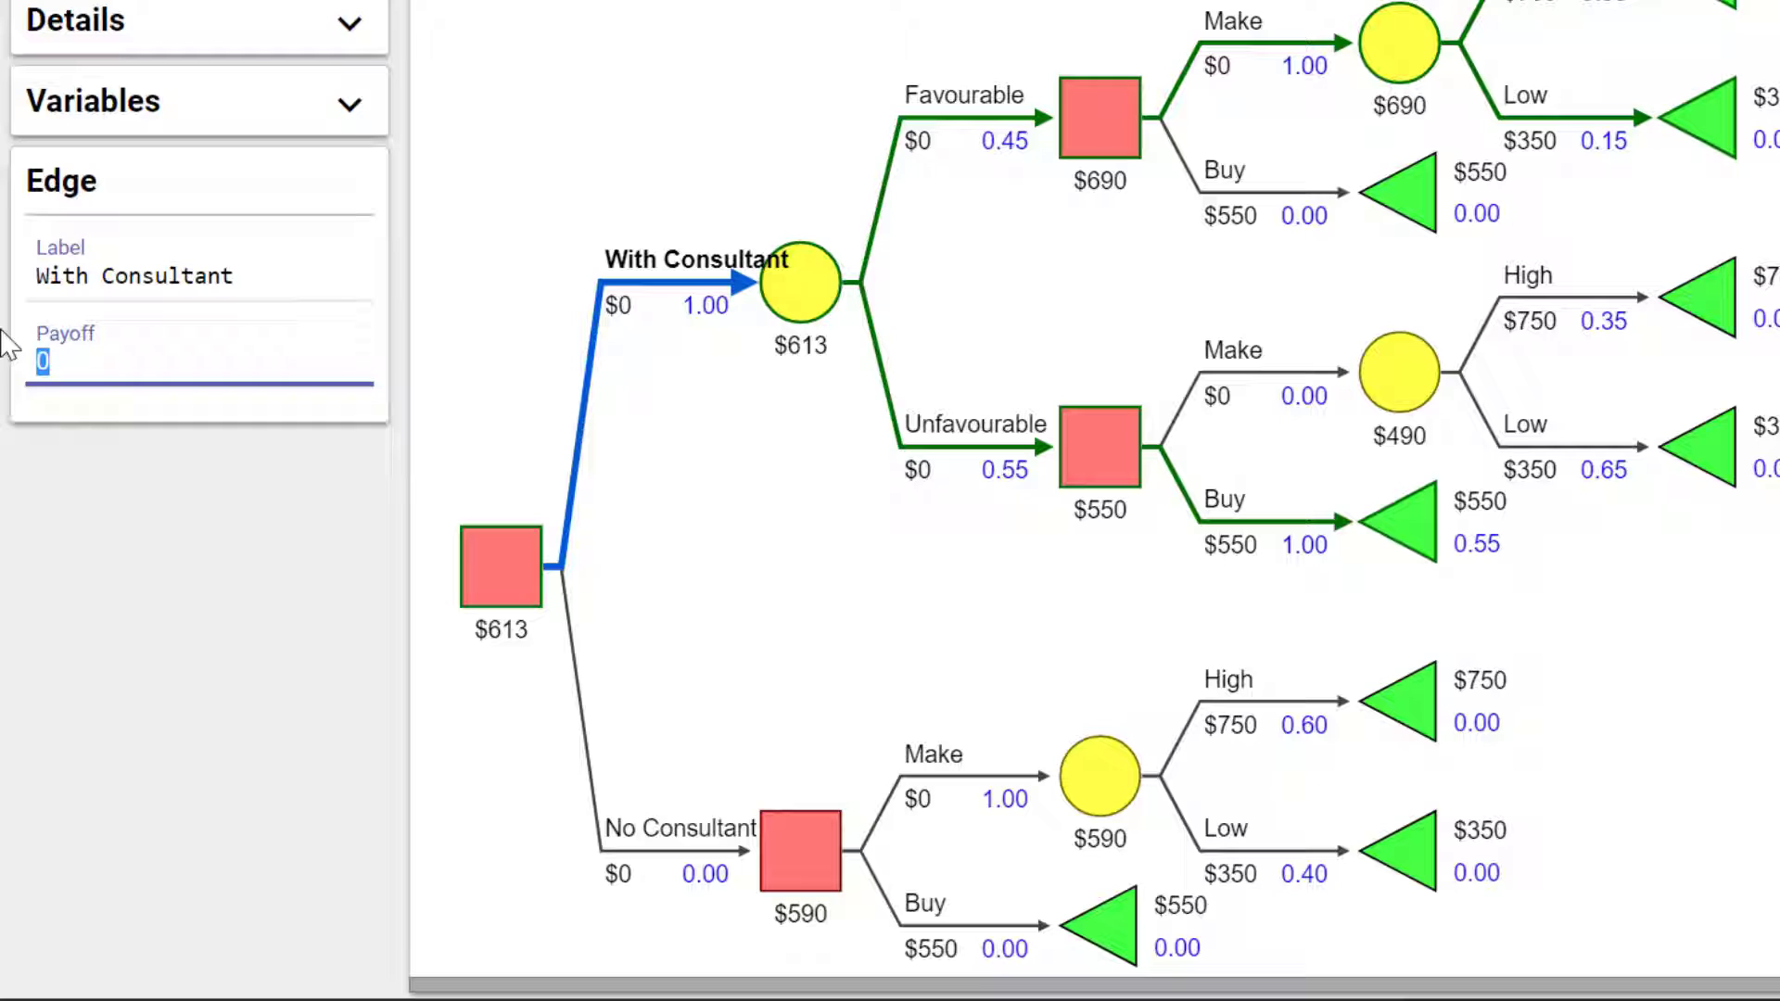
pyautogui.write('-50')
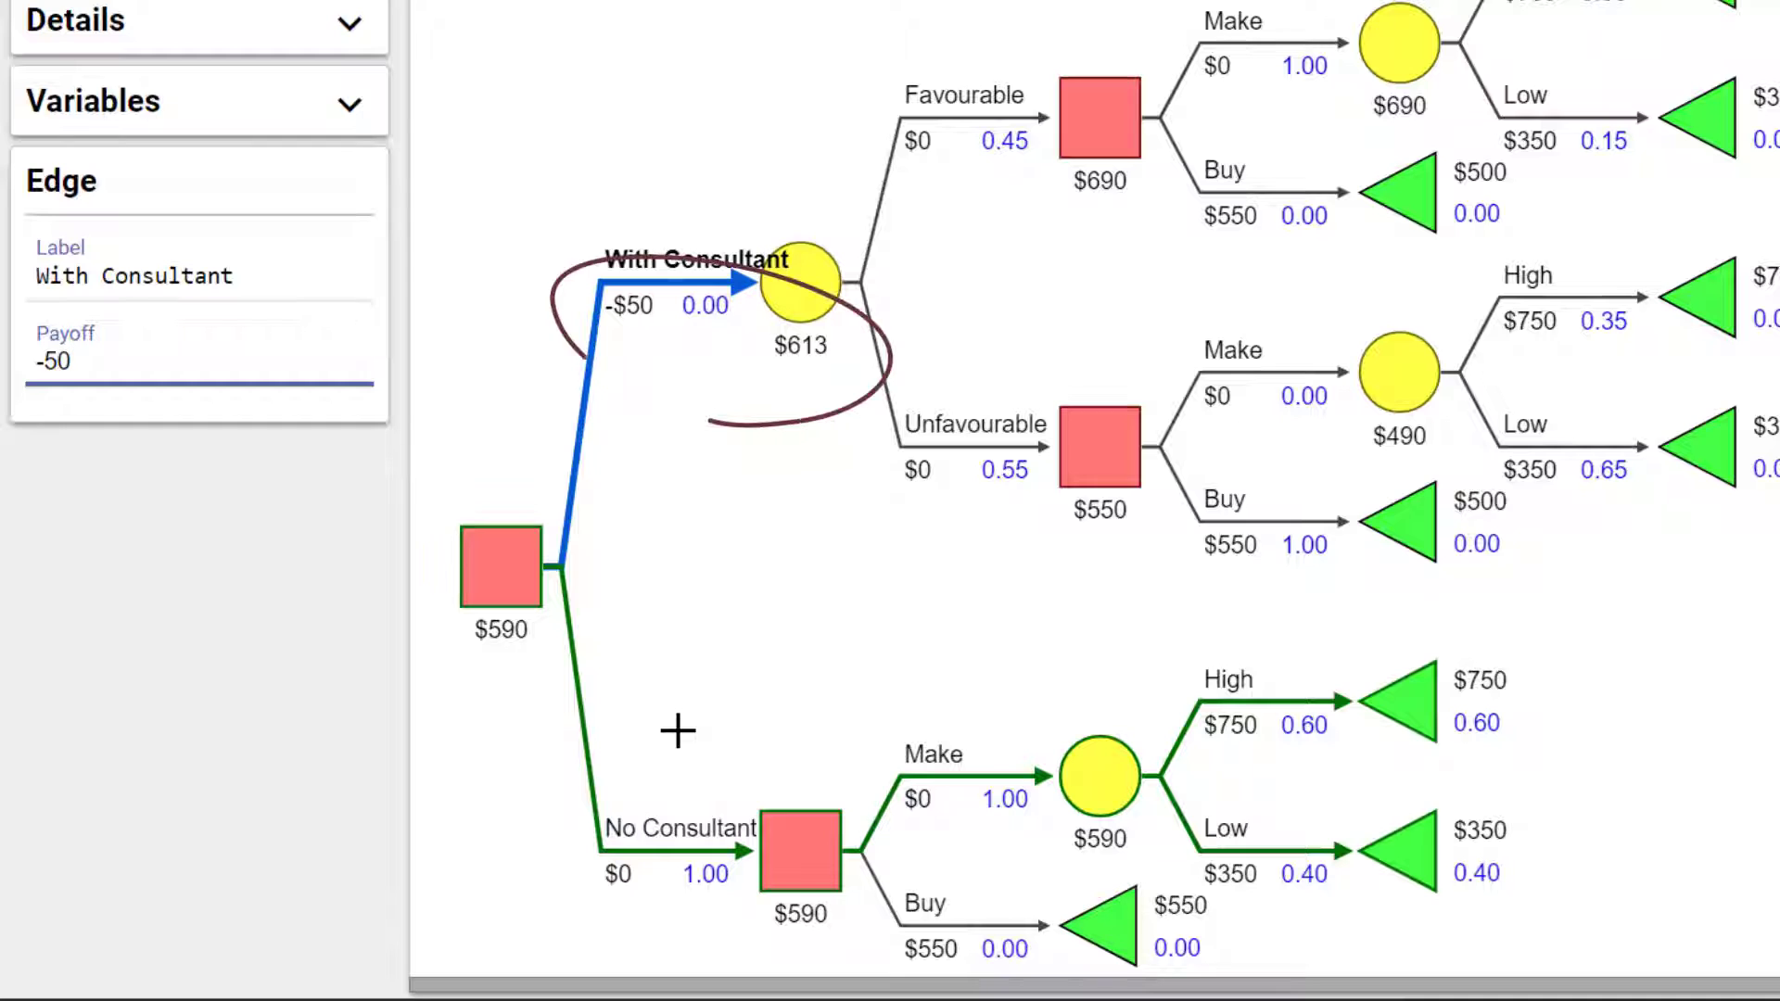
pyautogui.click(698, 576)
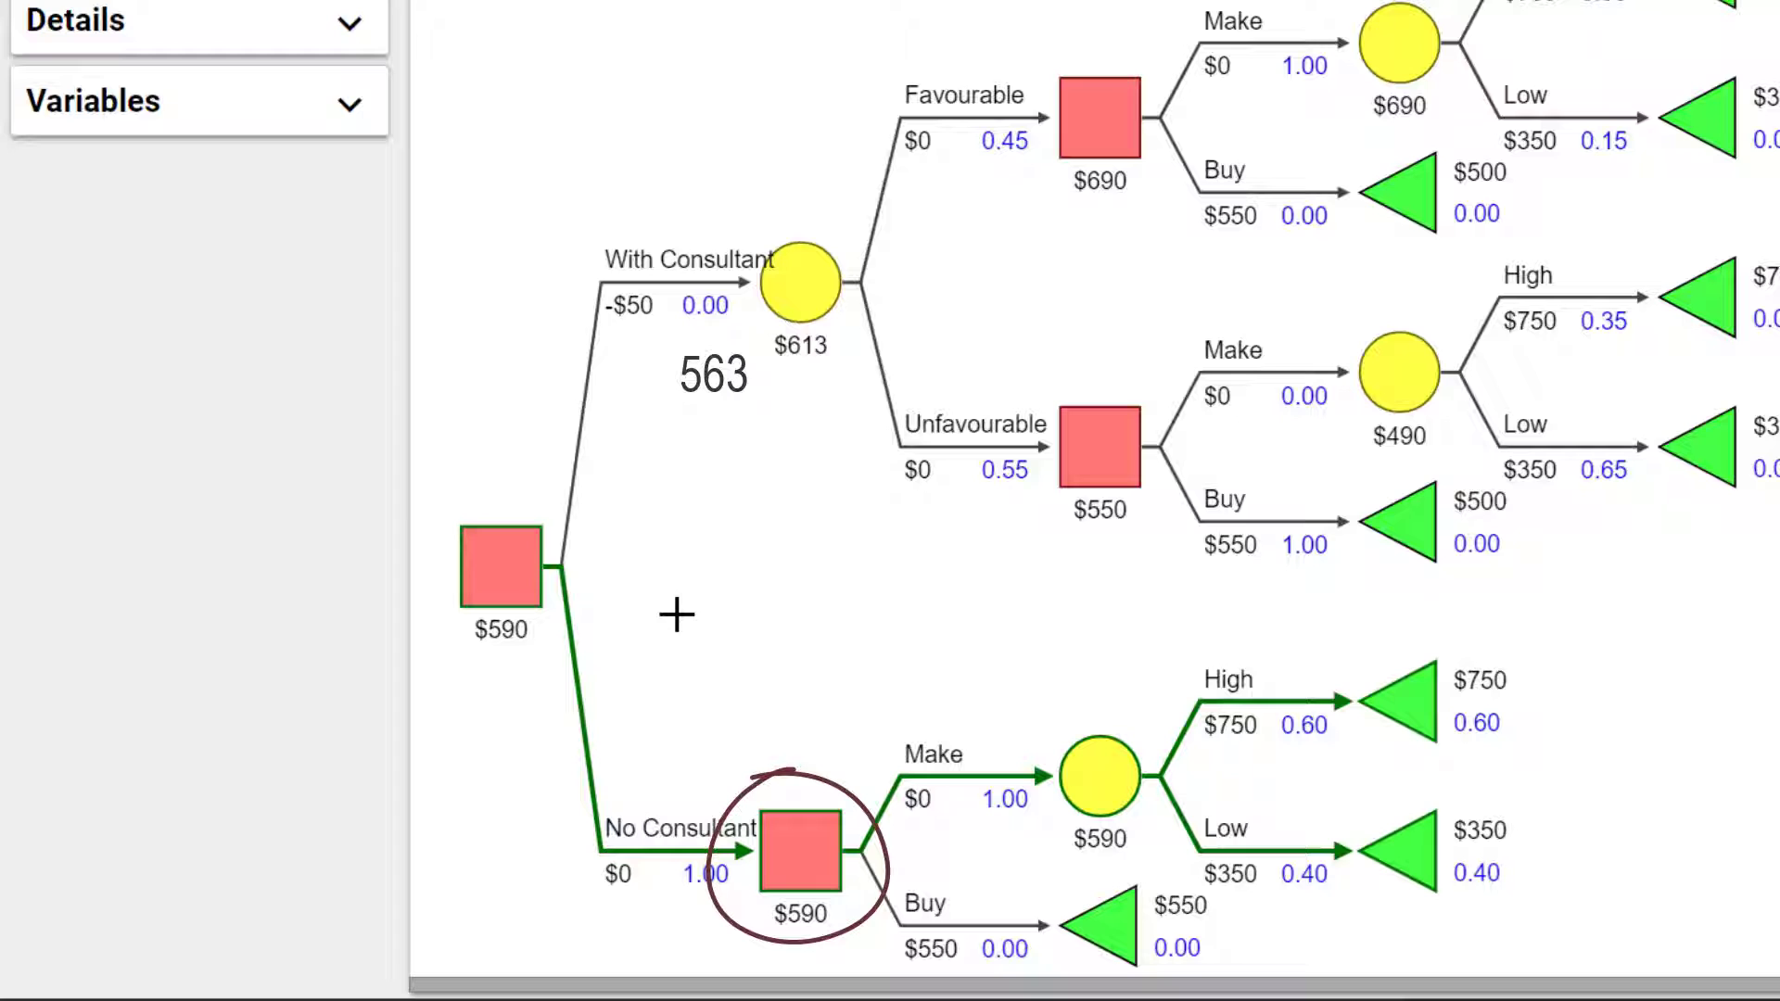
# Step: Lower the With Consultant fee from -50 to -10 and recompute the tree
pyautogui.click(638, 325)
pyautogui.tripleClick(131, 357)
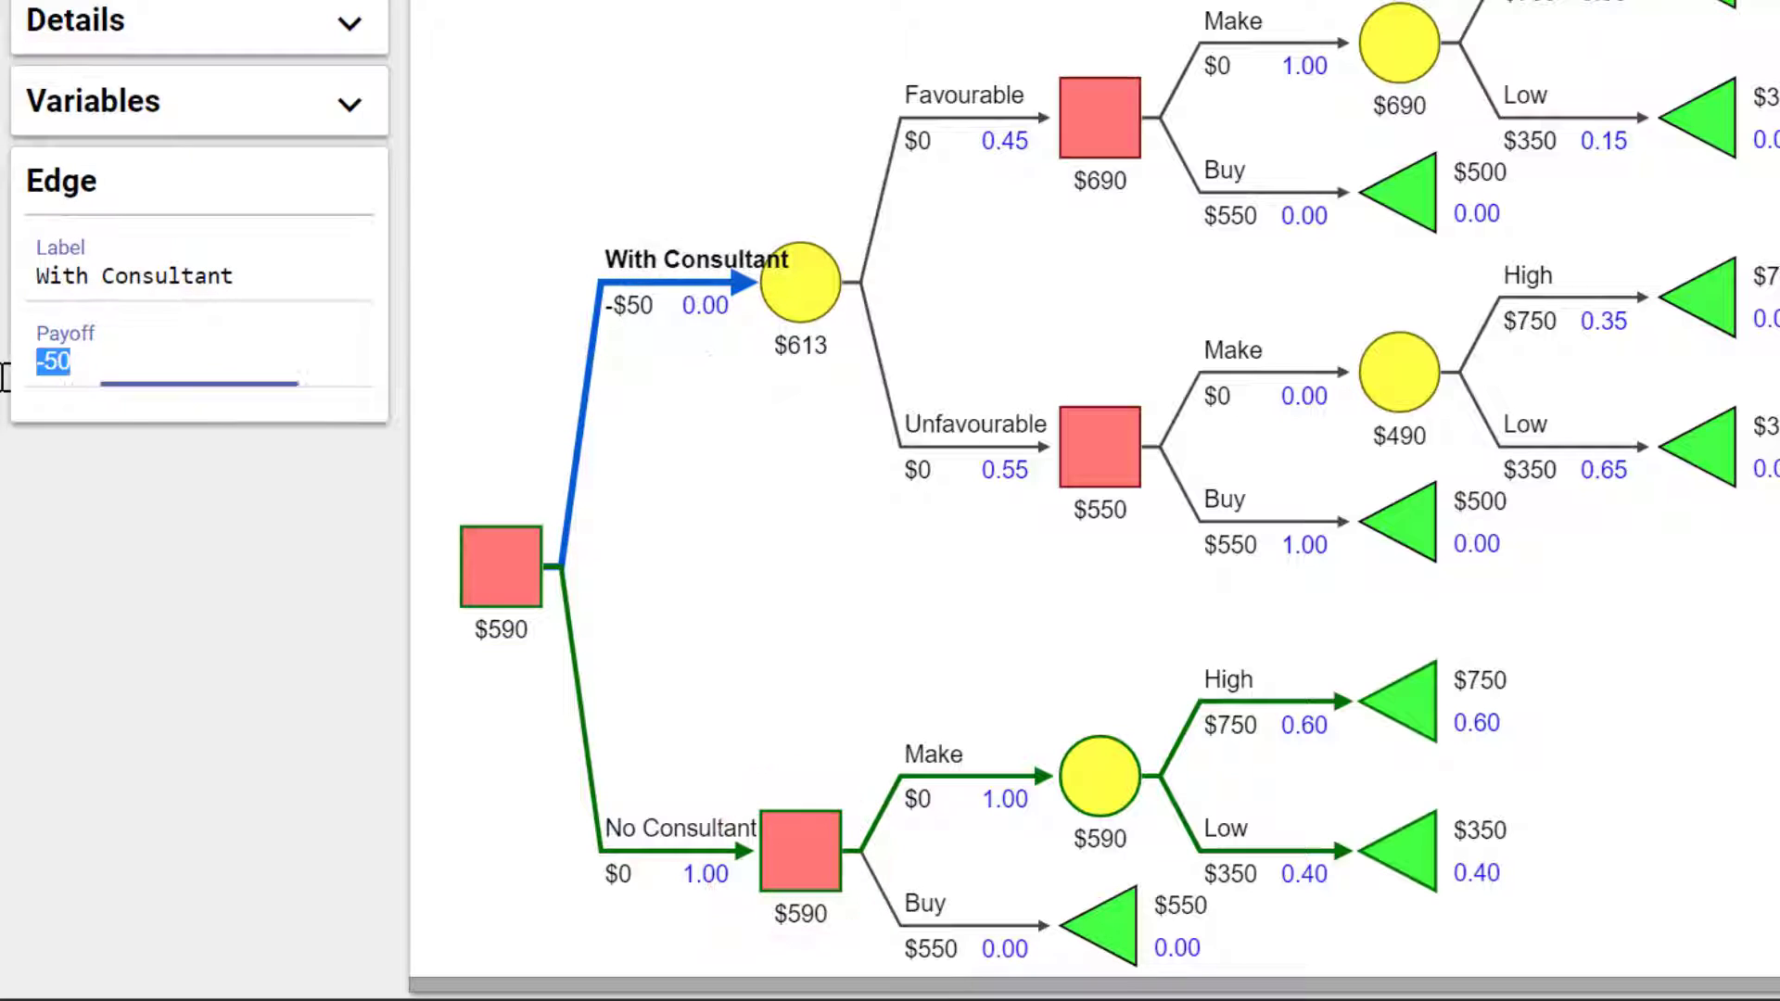
pyautogui.write('-10')
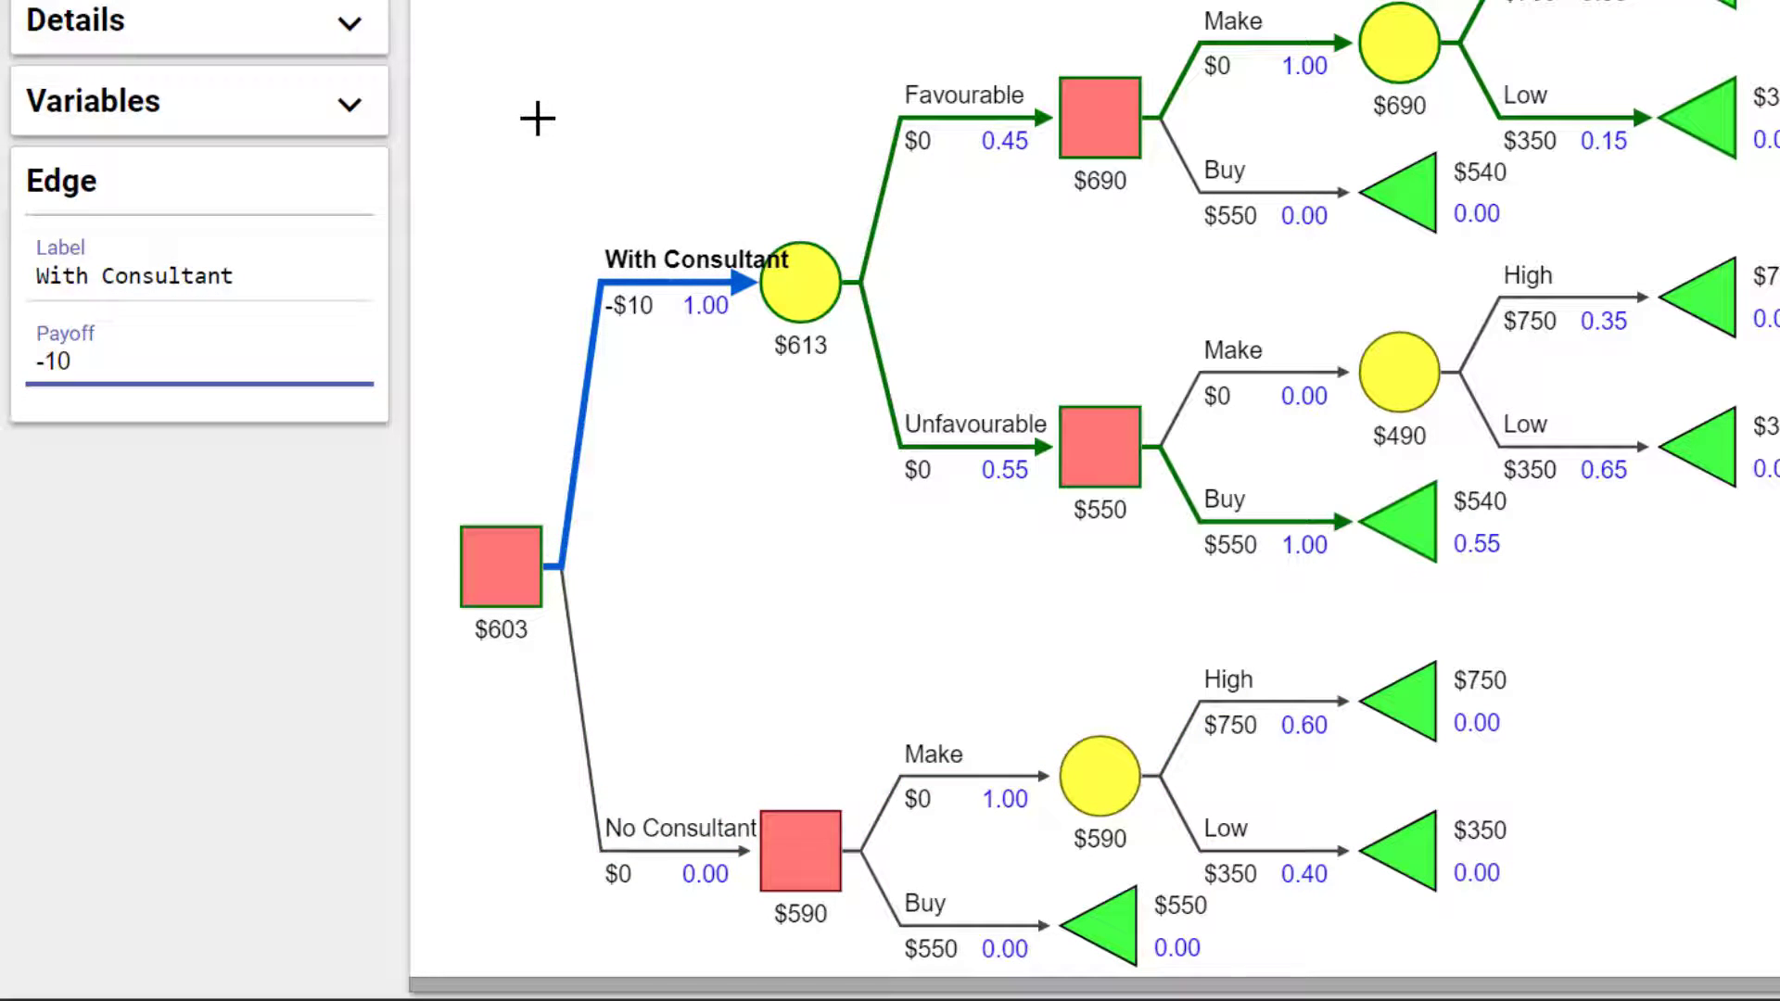
pyautogui.click(538, 117)
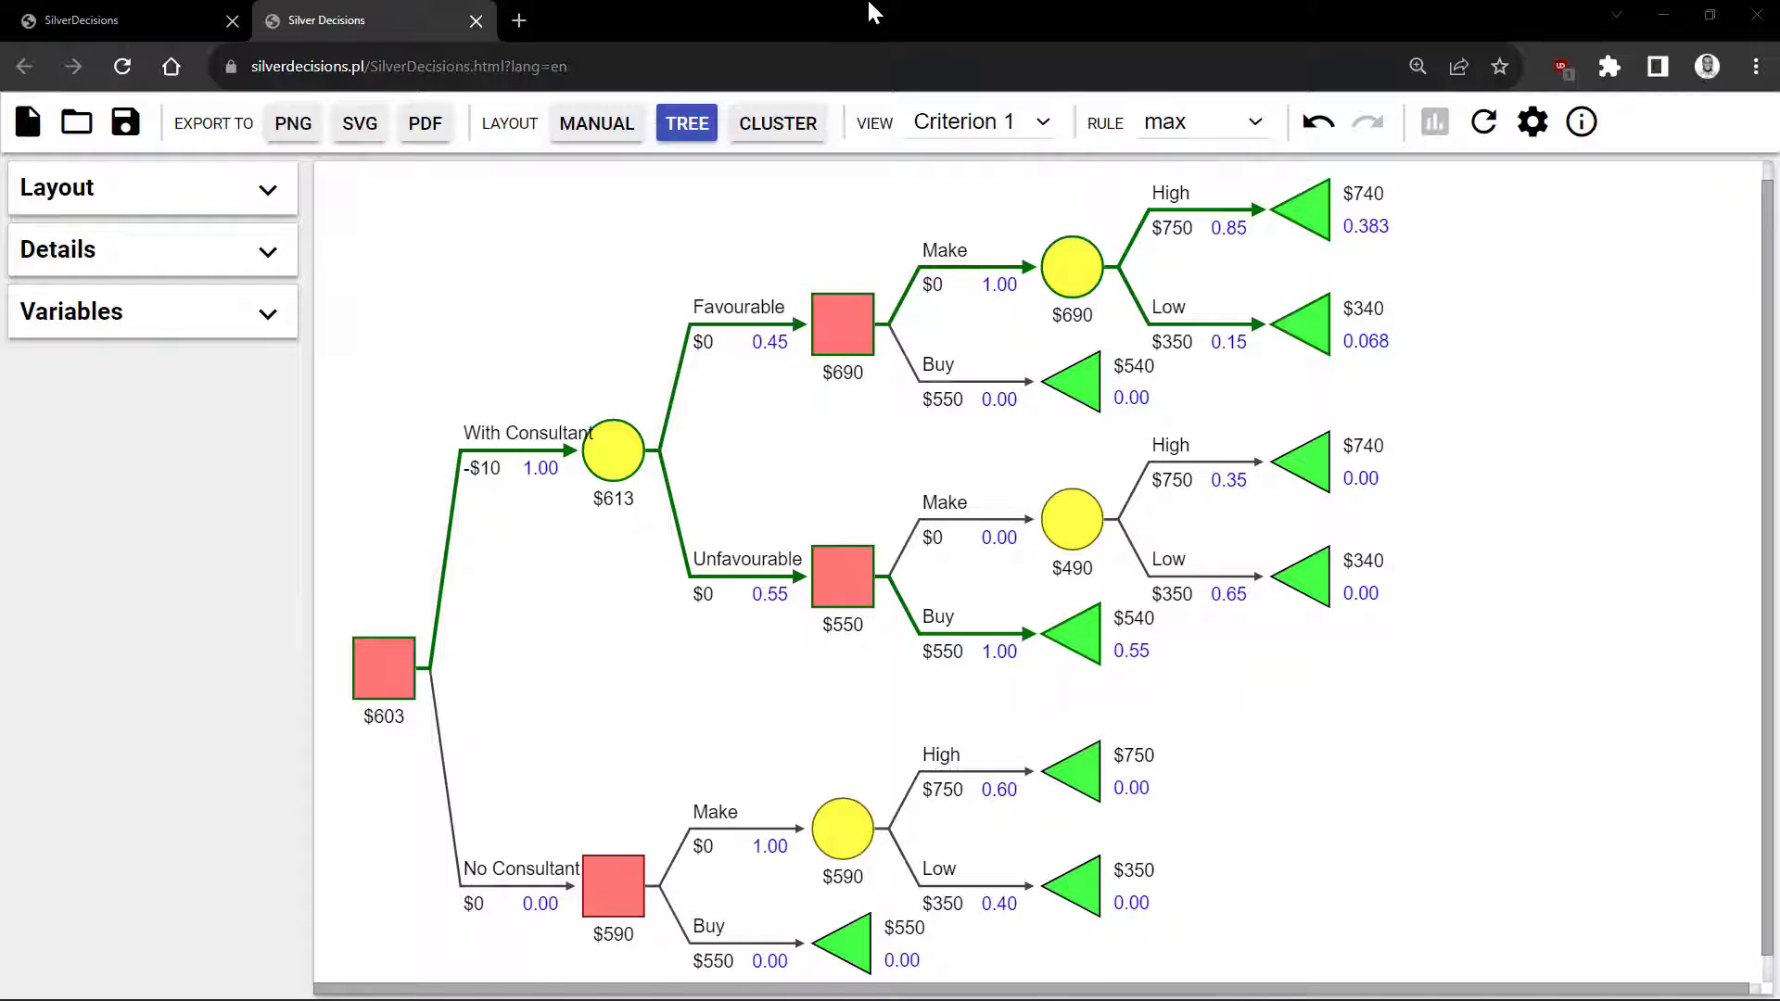
# Step: In Settings, set the Payoff 1 number format style to decimal
pyautogui.click(1534, 130)
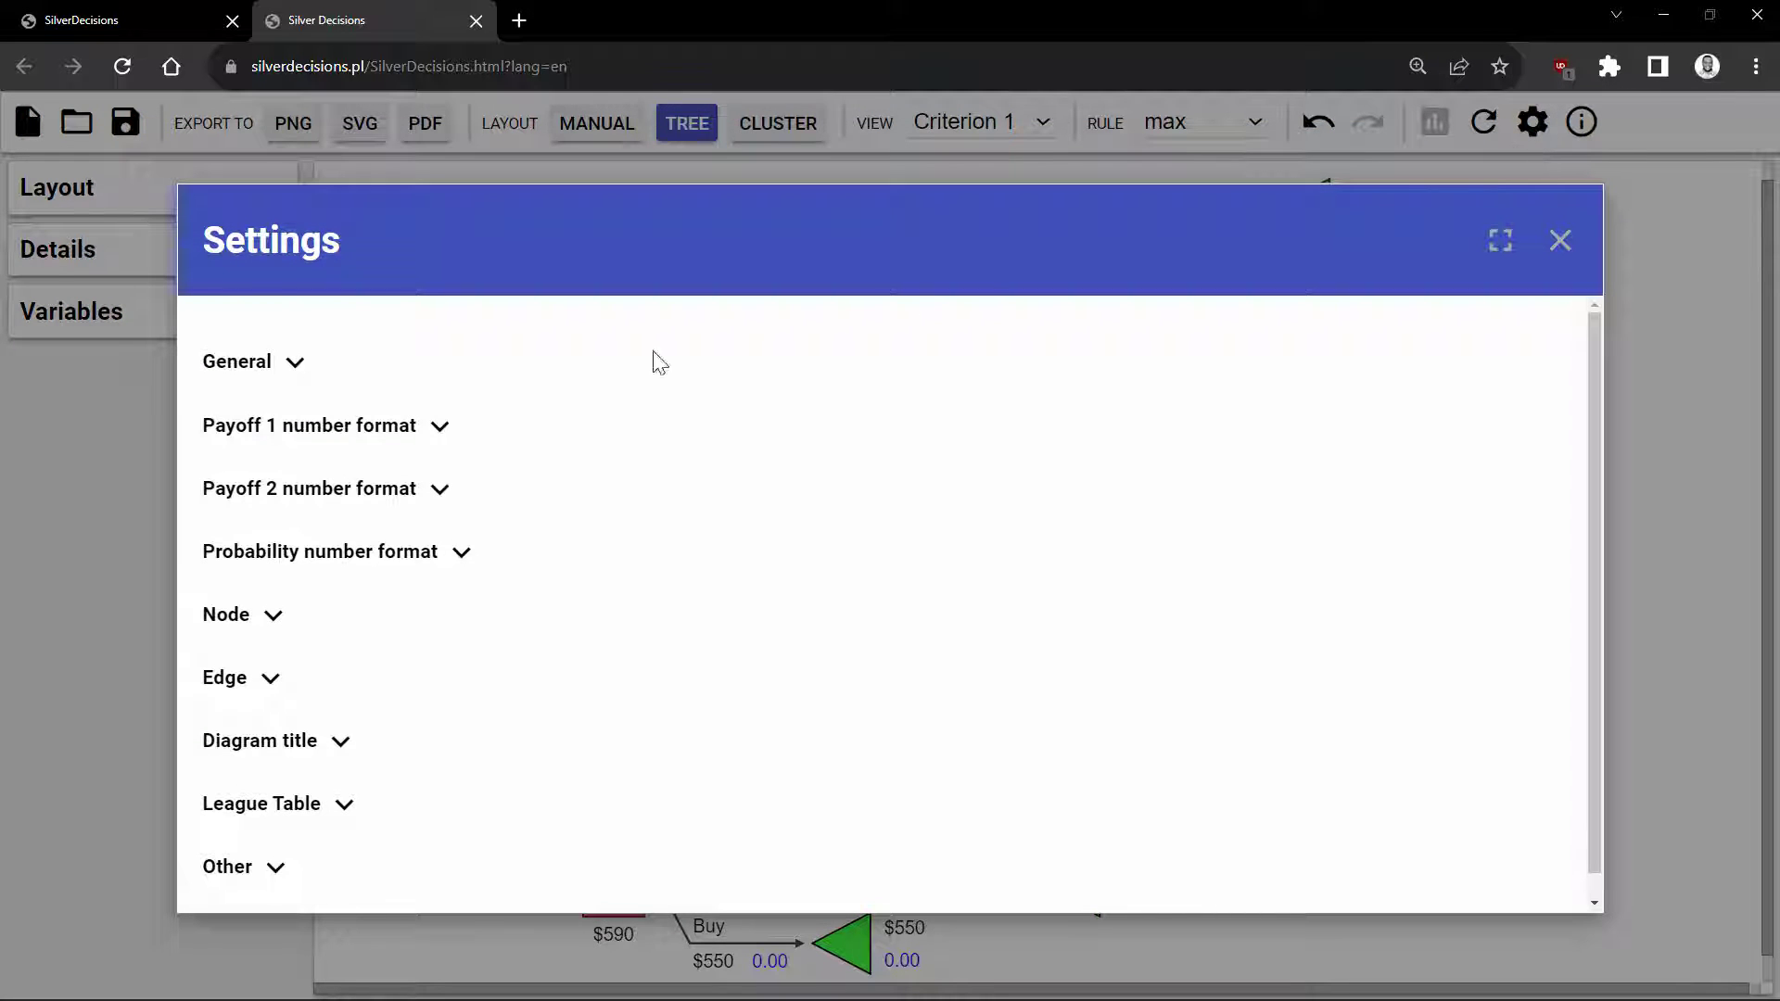
pyautogui.click(438, 428)
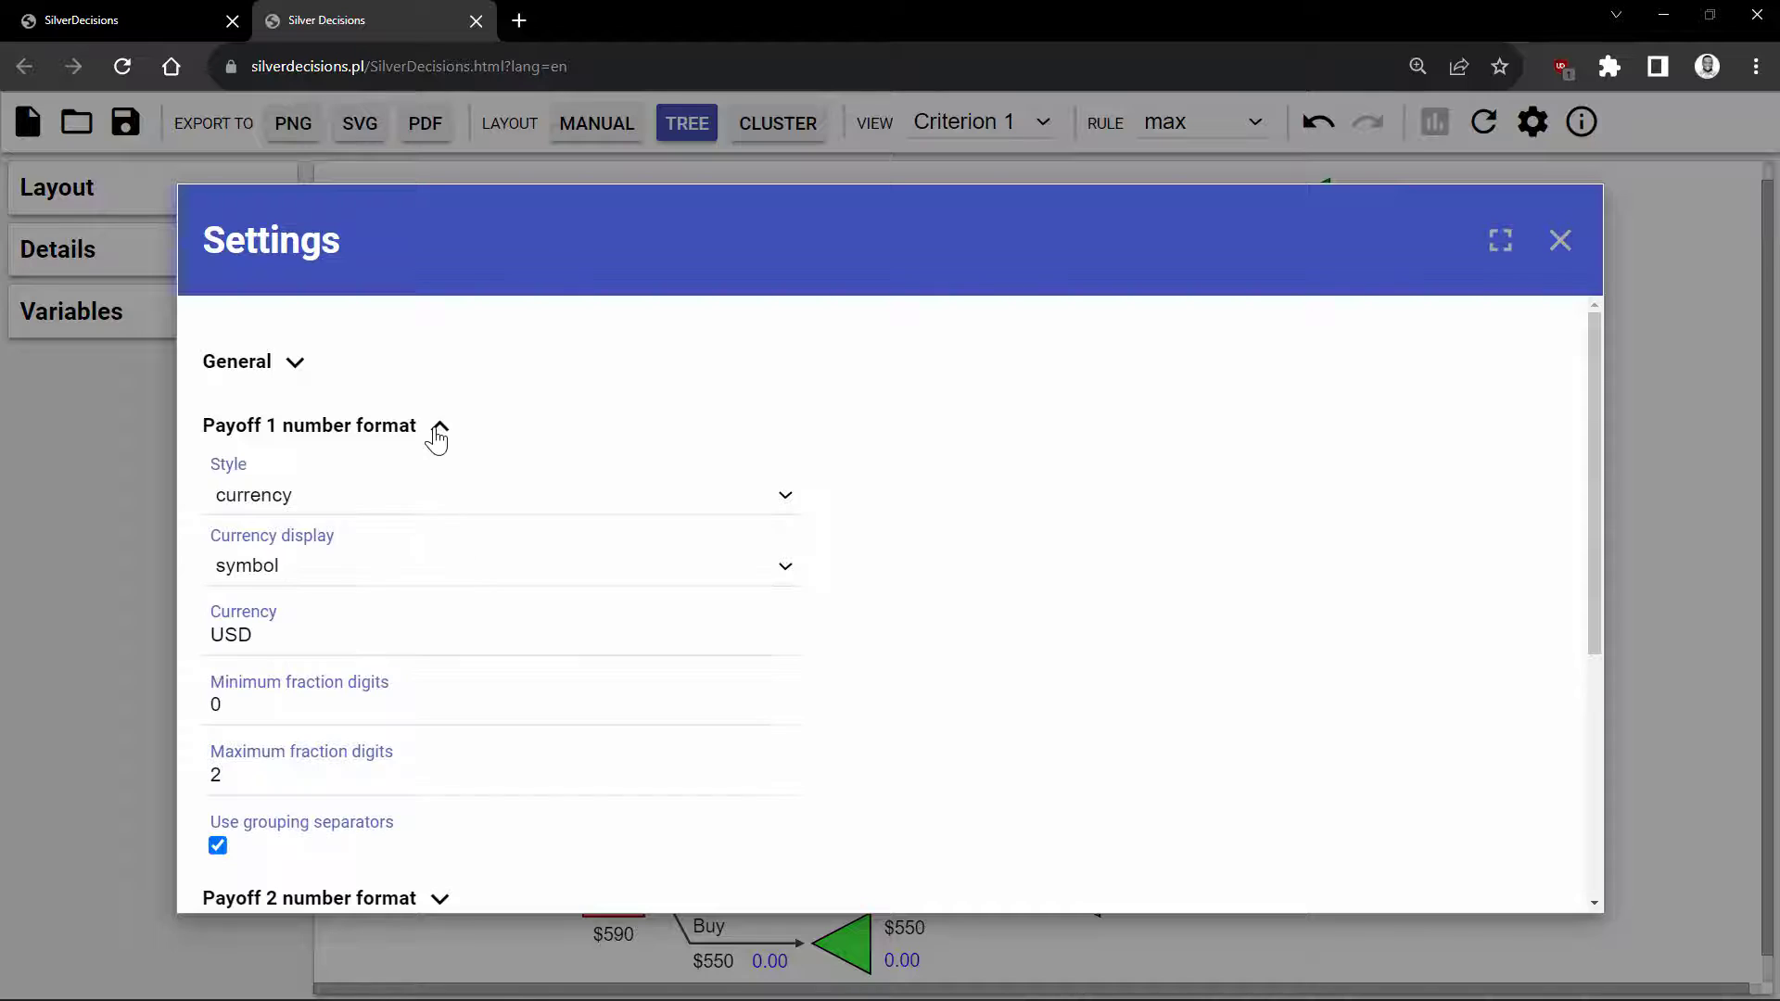
pyautogui.click(284, 505)
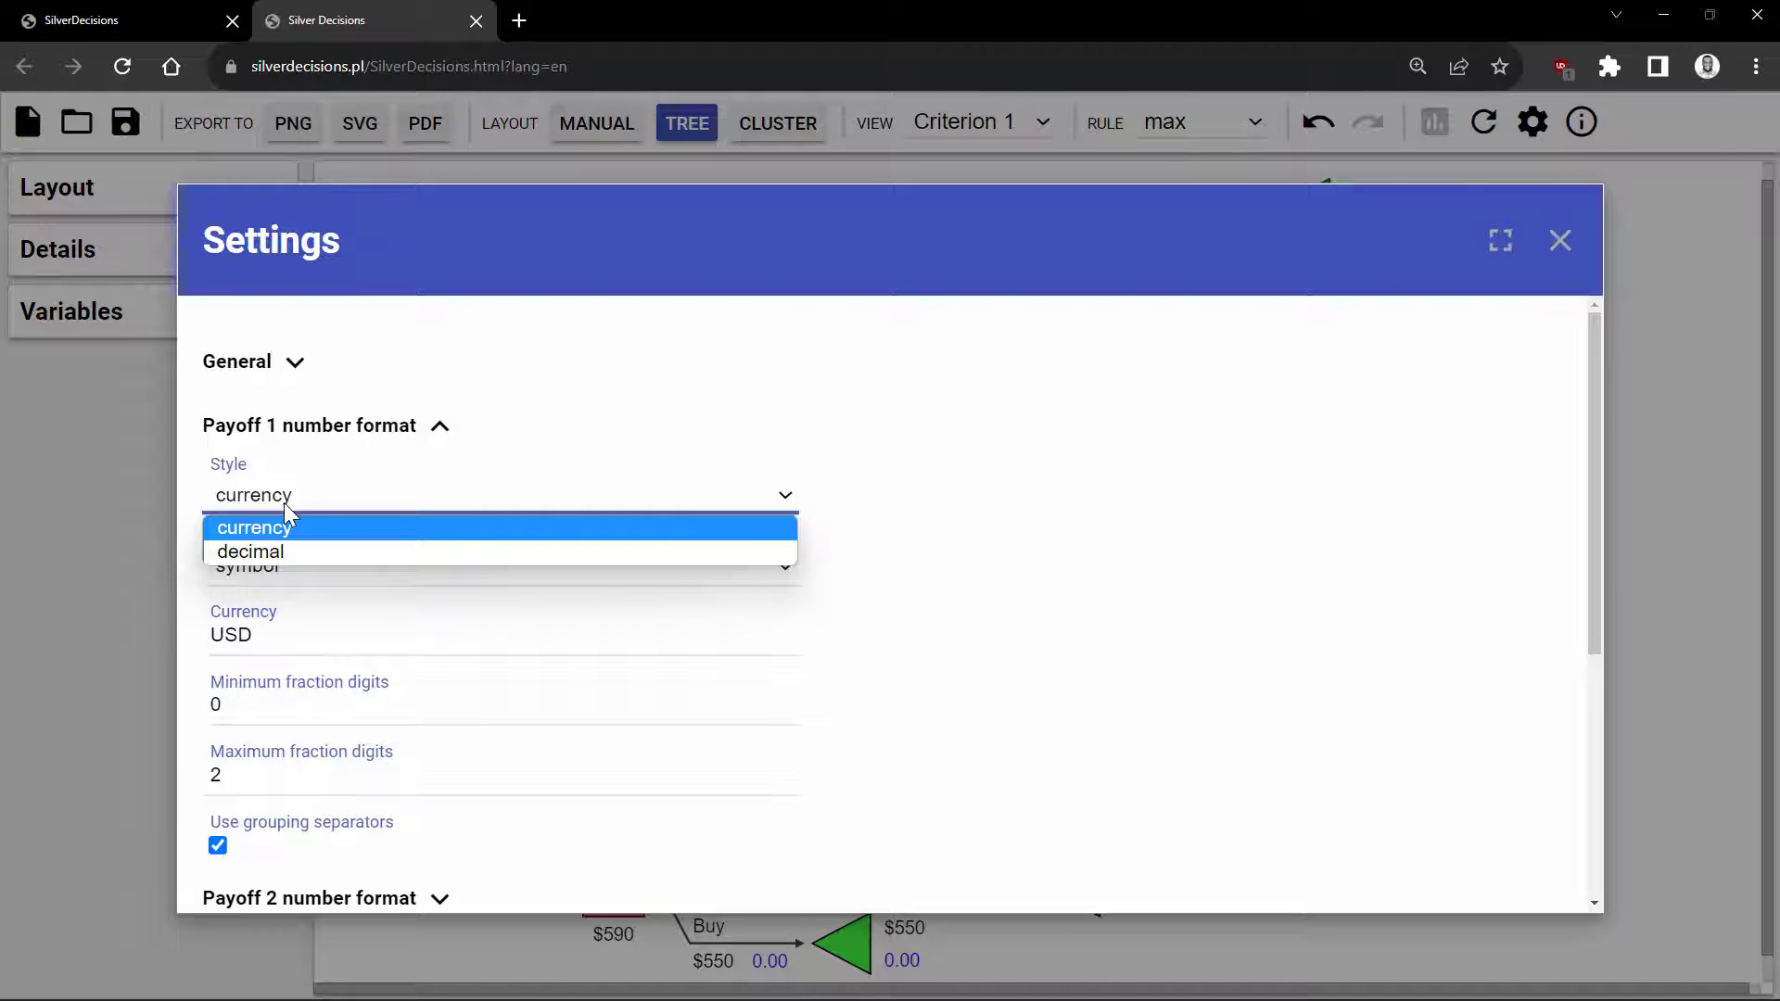
pyautogui.click(271, 553)
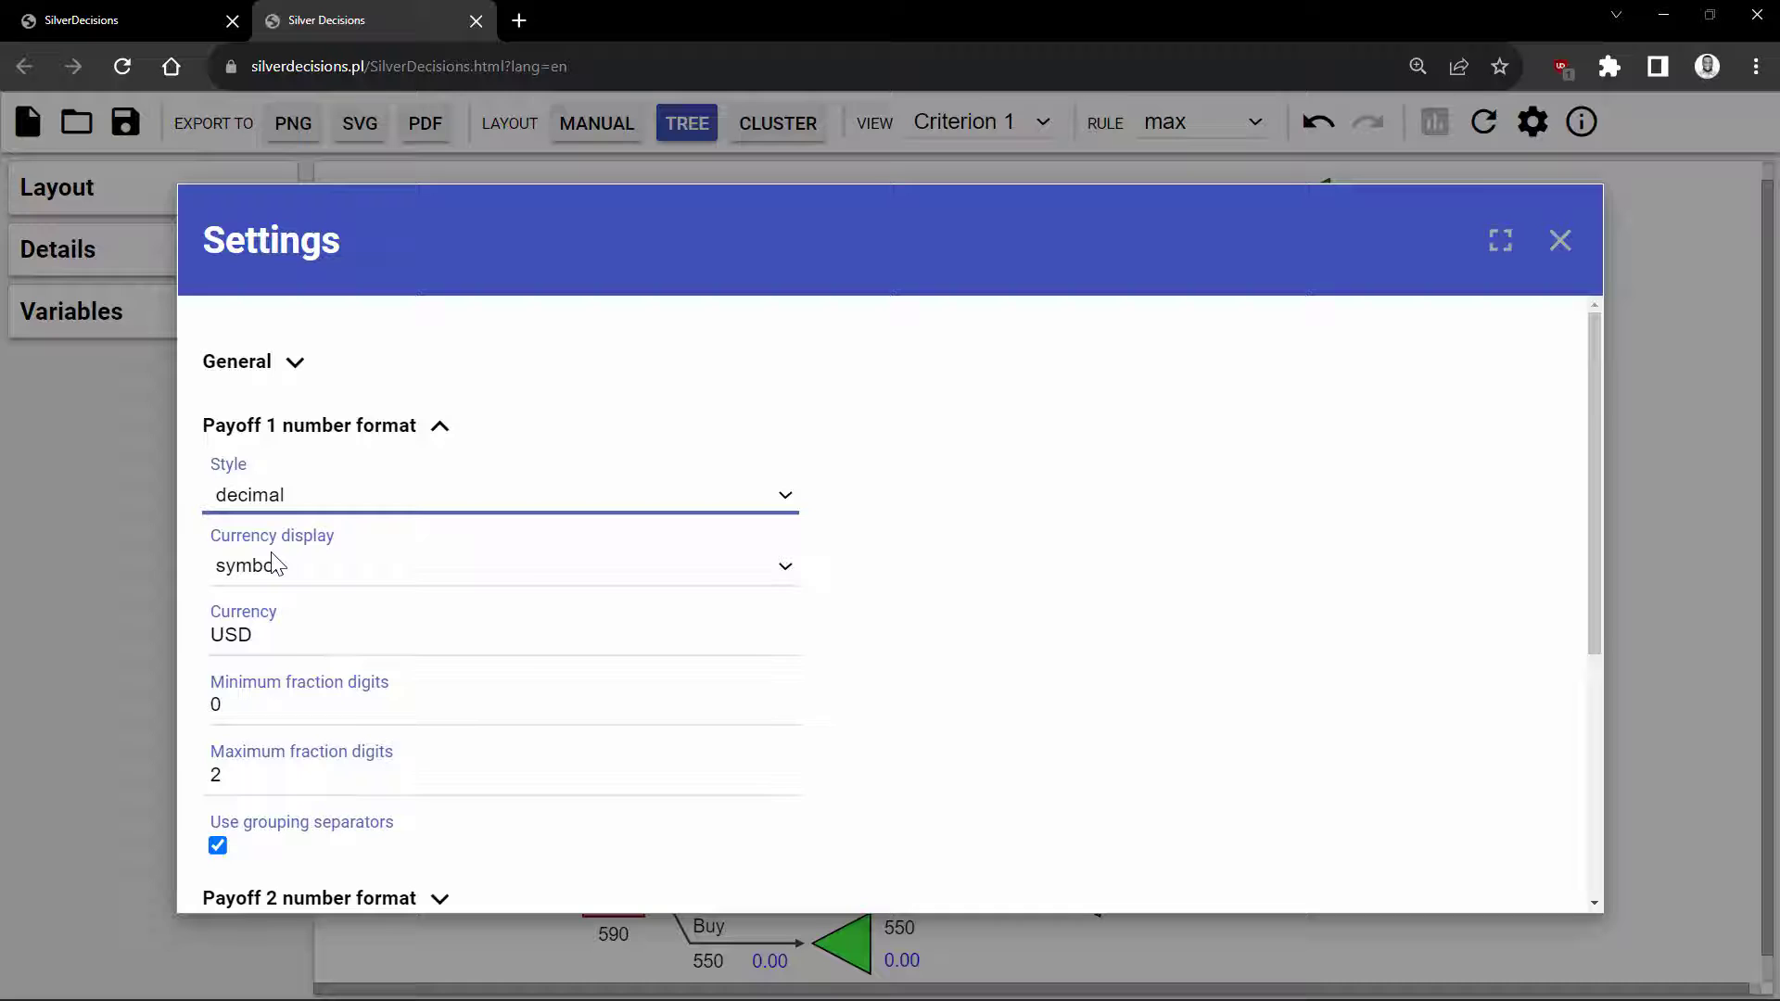
pyautogui.click(1558, 243)
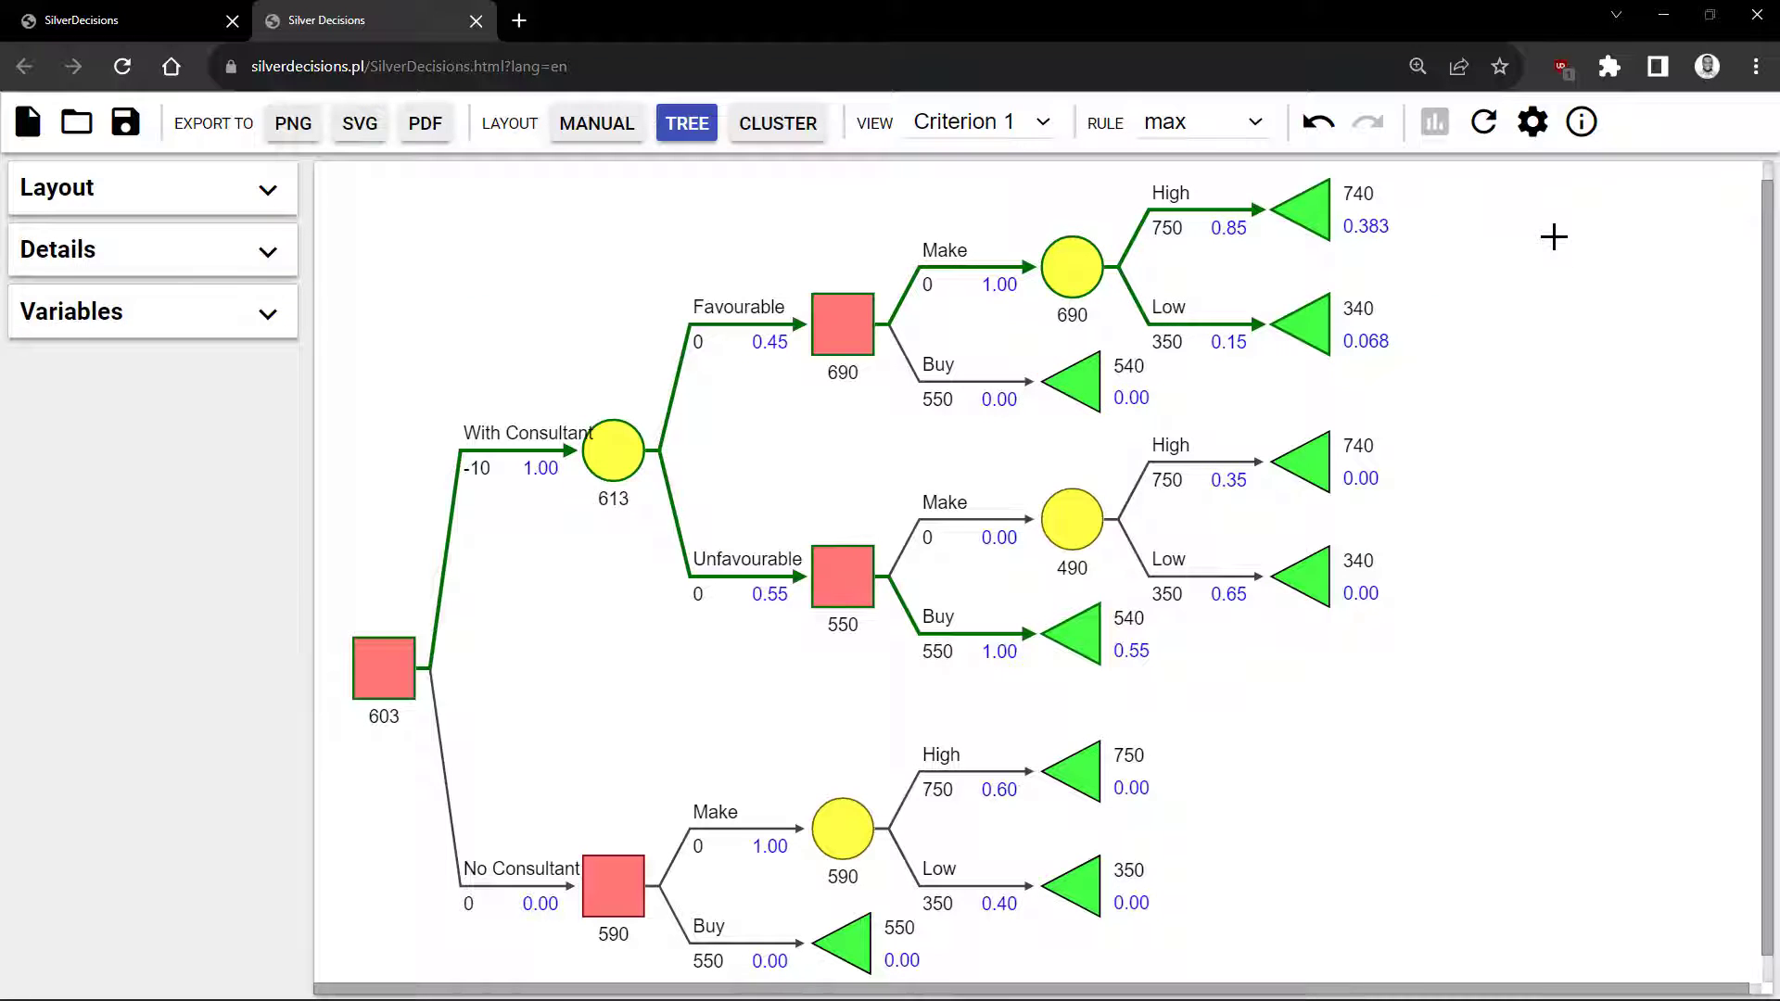
# Step: Switch the payoff style back to currency and try the EUR currency code
pyautogui.click(1532, 123)
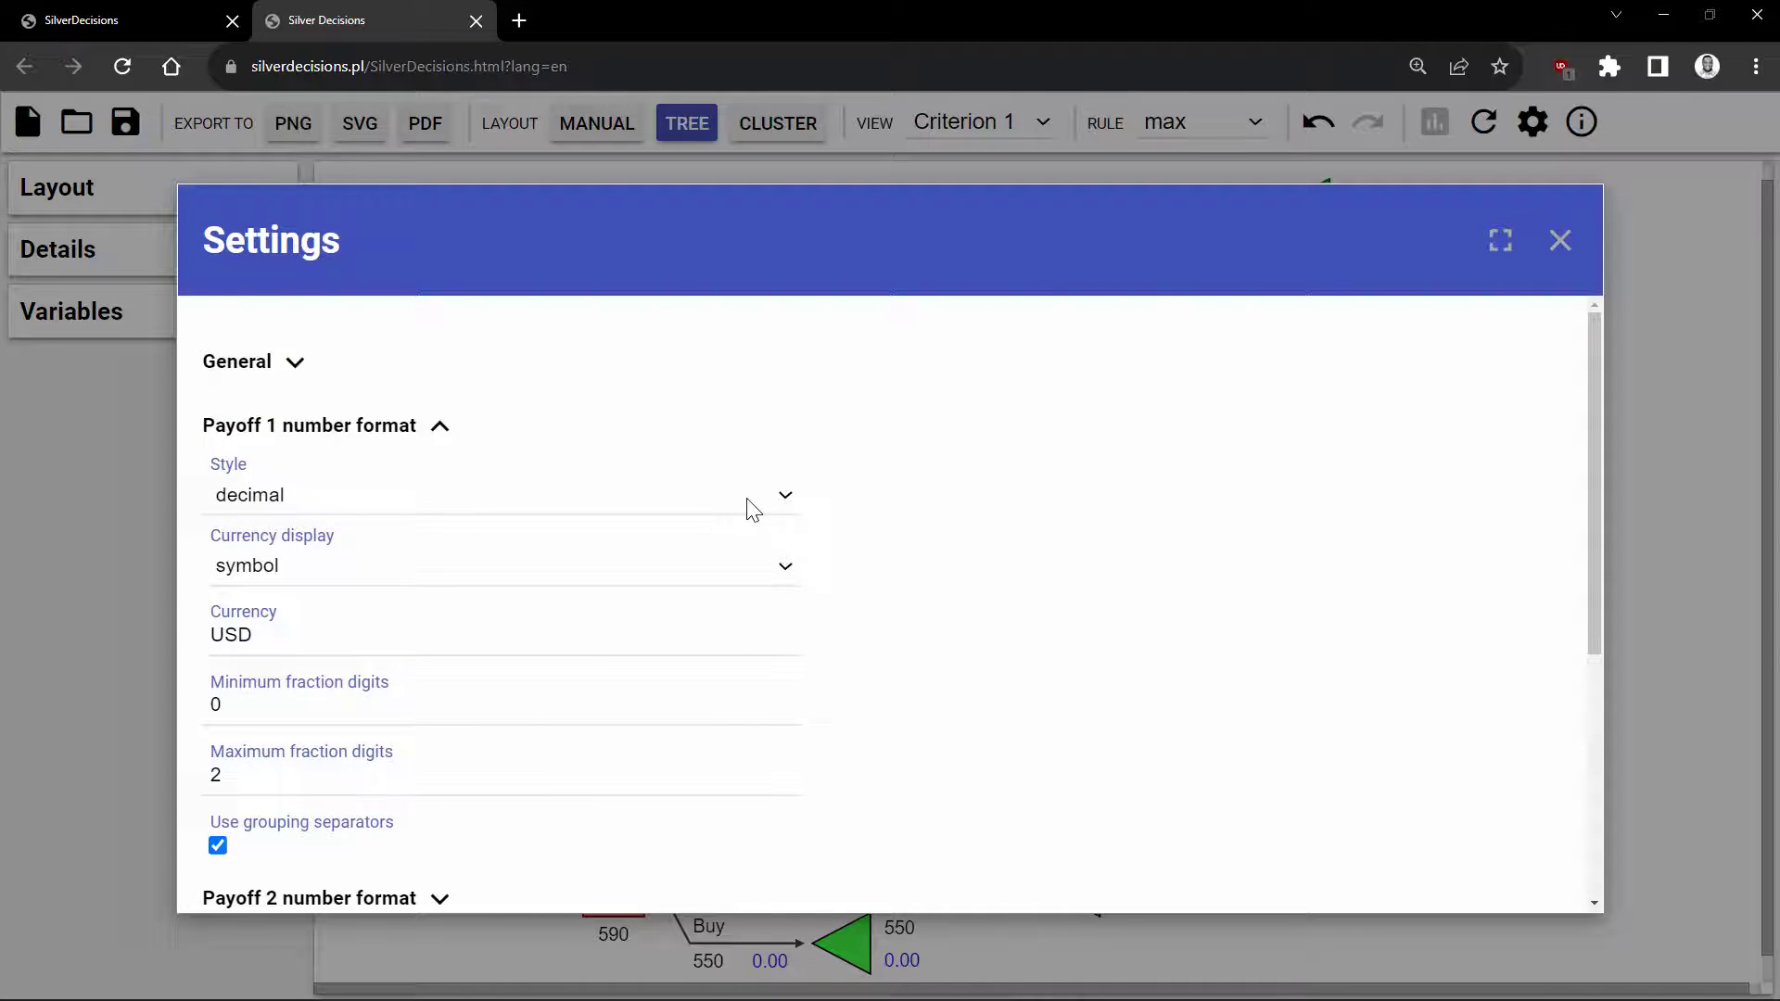
pyautogui.click(749, 506)
pyautogui.click(710, 544)
pyautogui.press('Up')
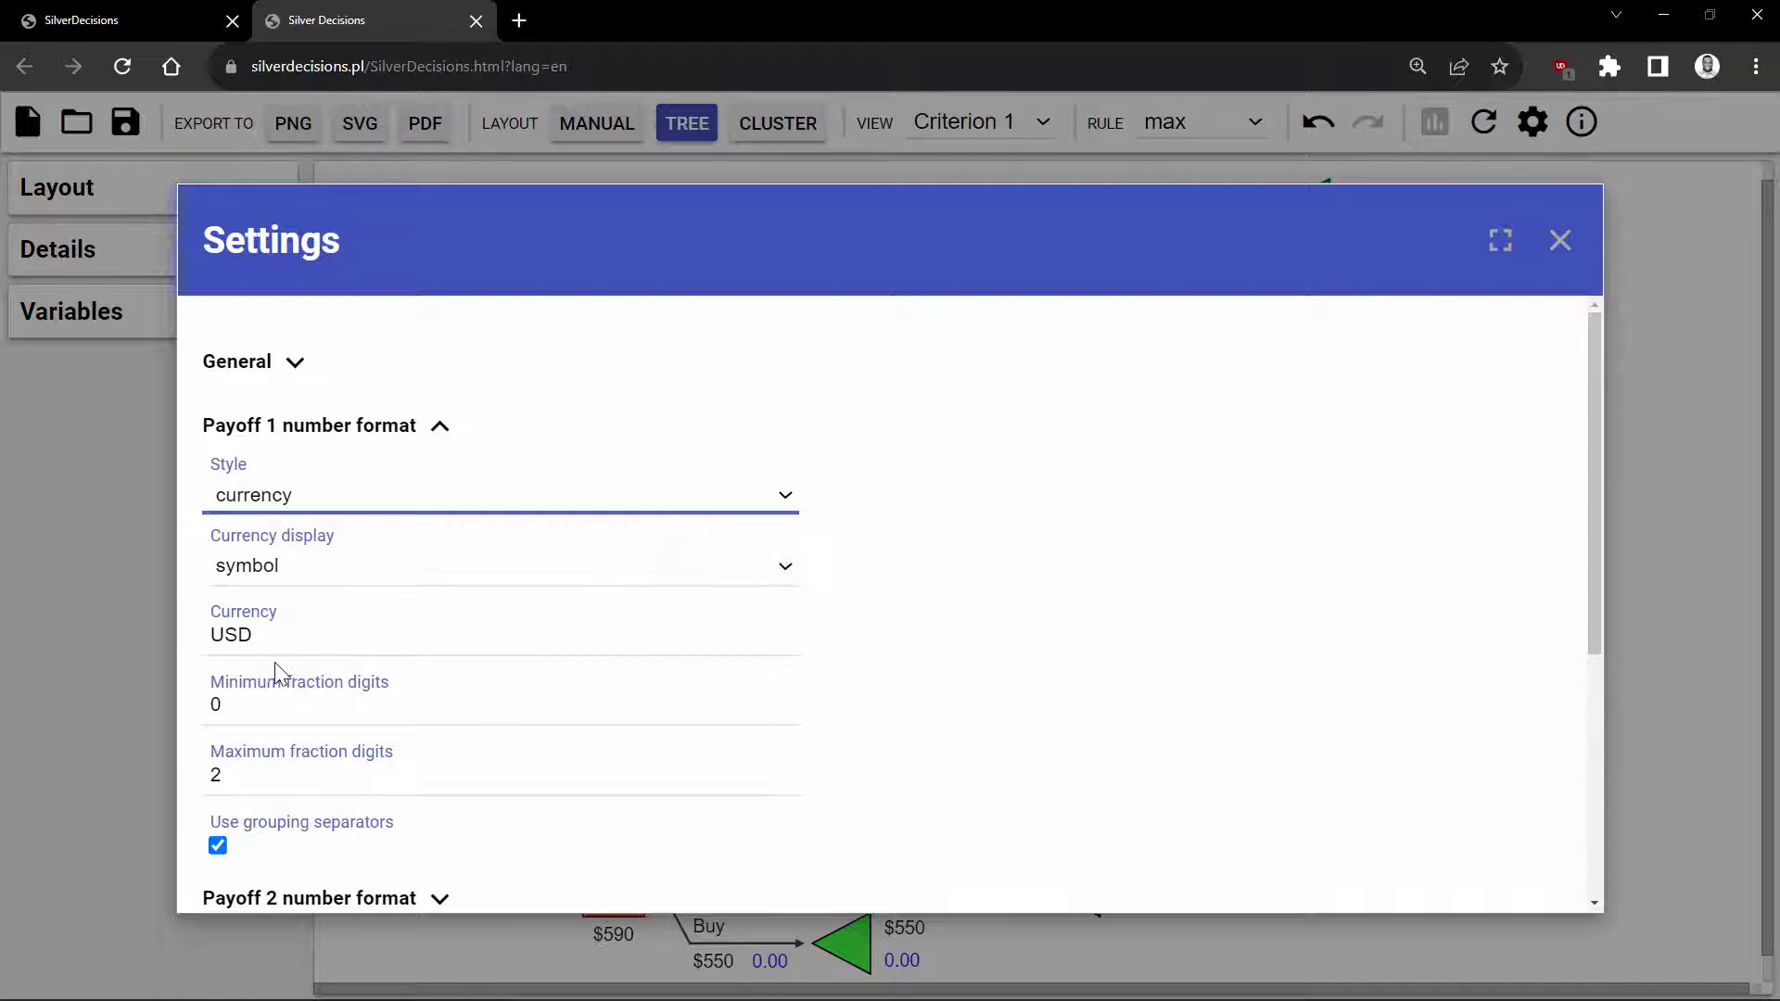
pyautogui.doubleClick(267, 644)
pyautogui.write('eur')
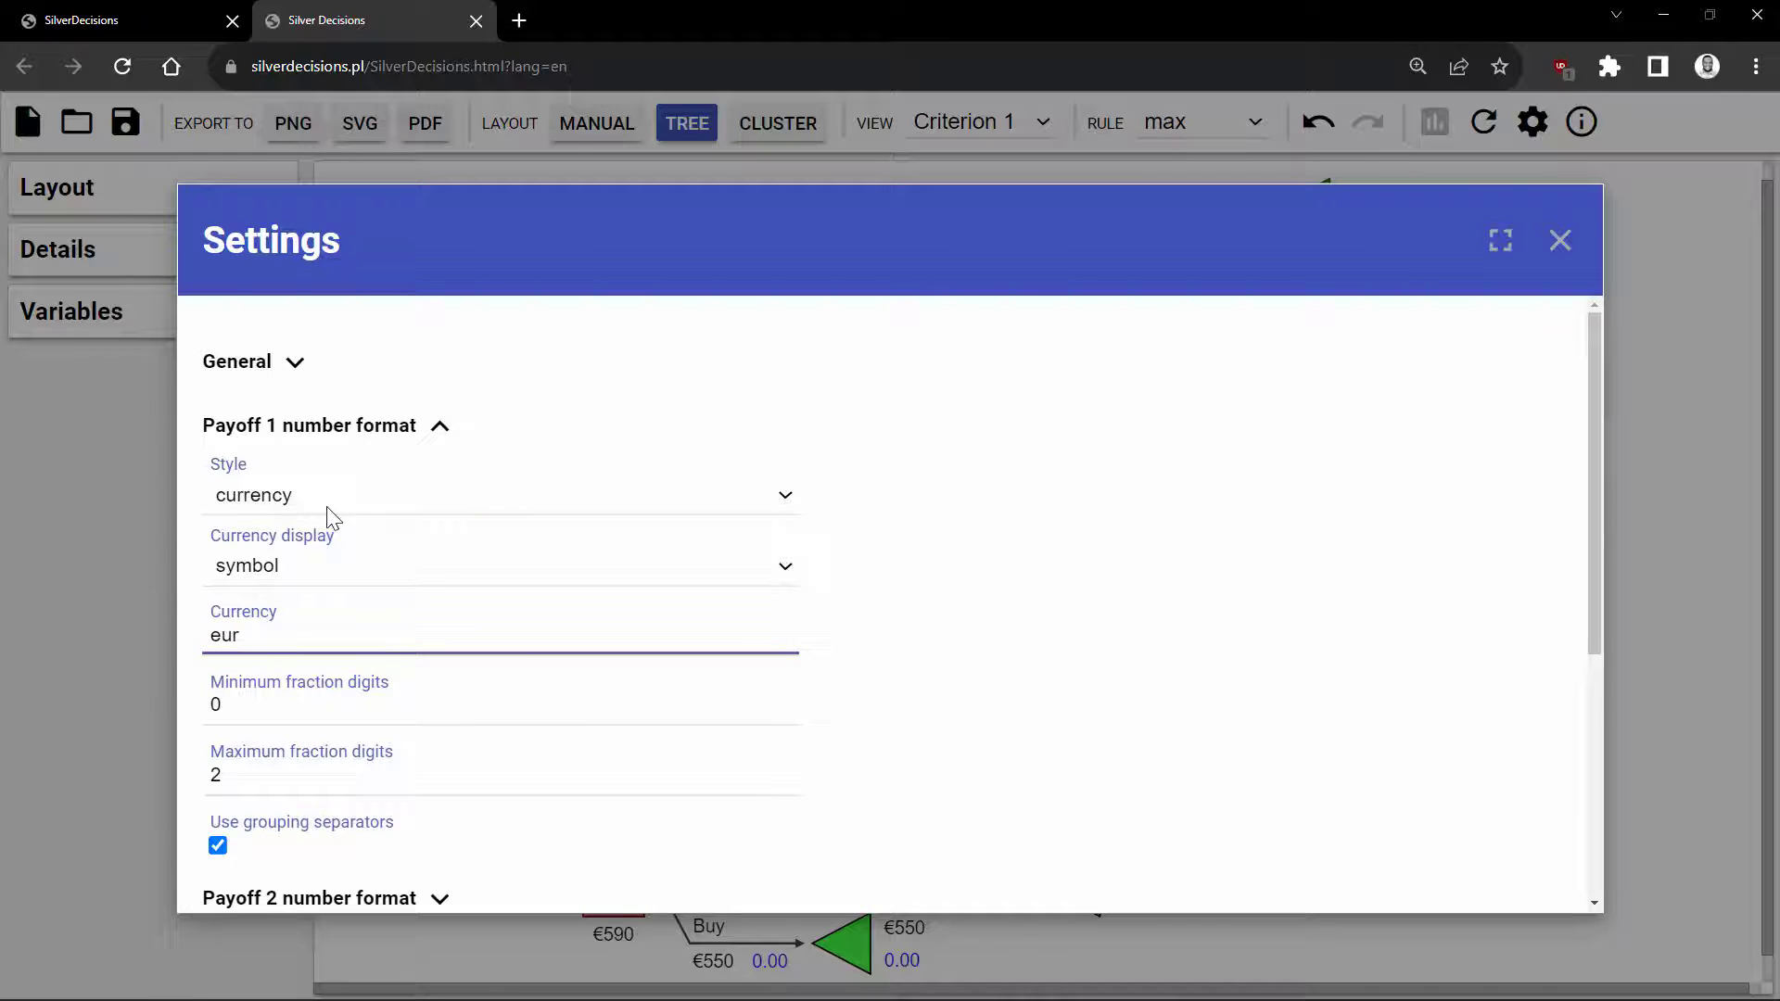
pyautogui.click(1561, 242)
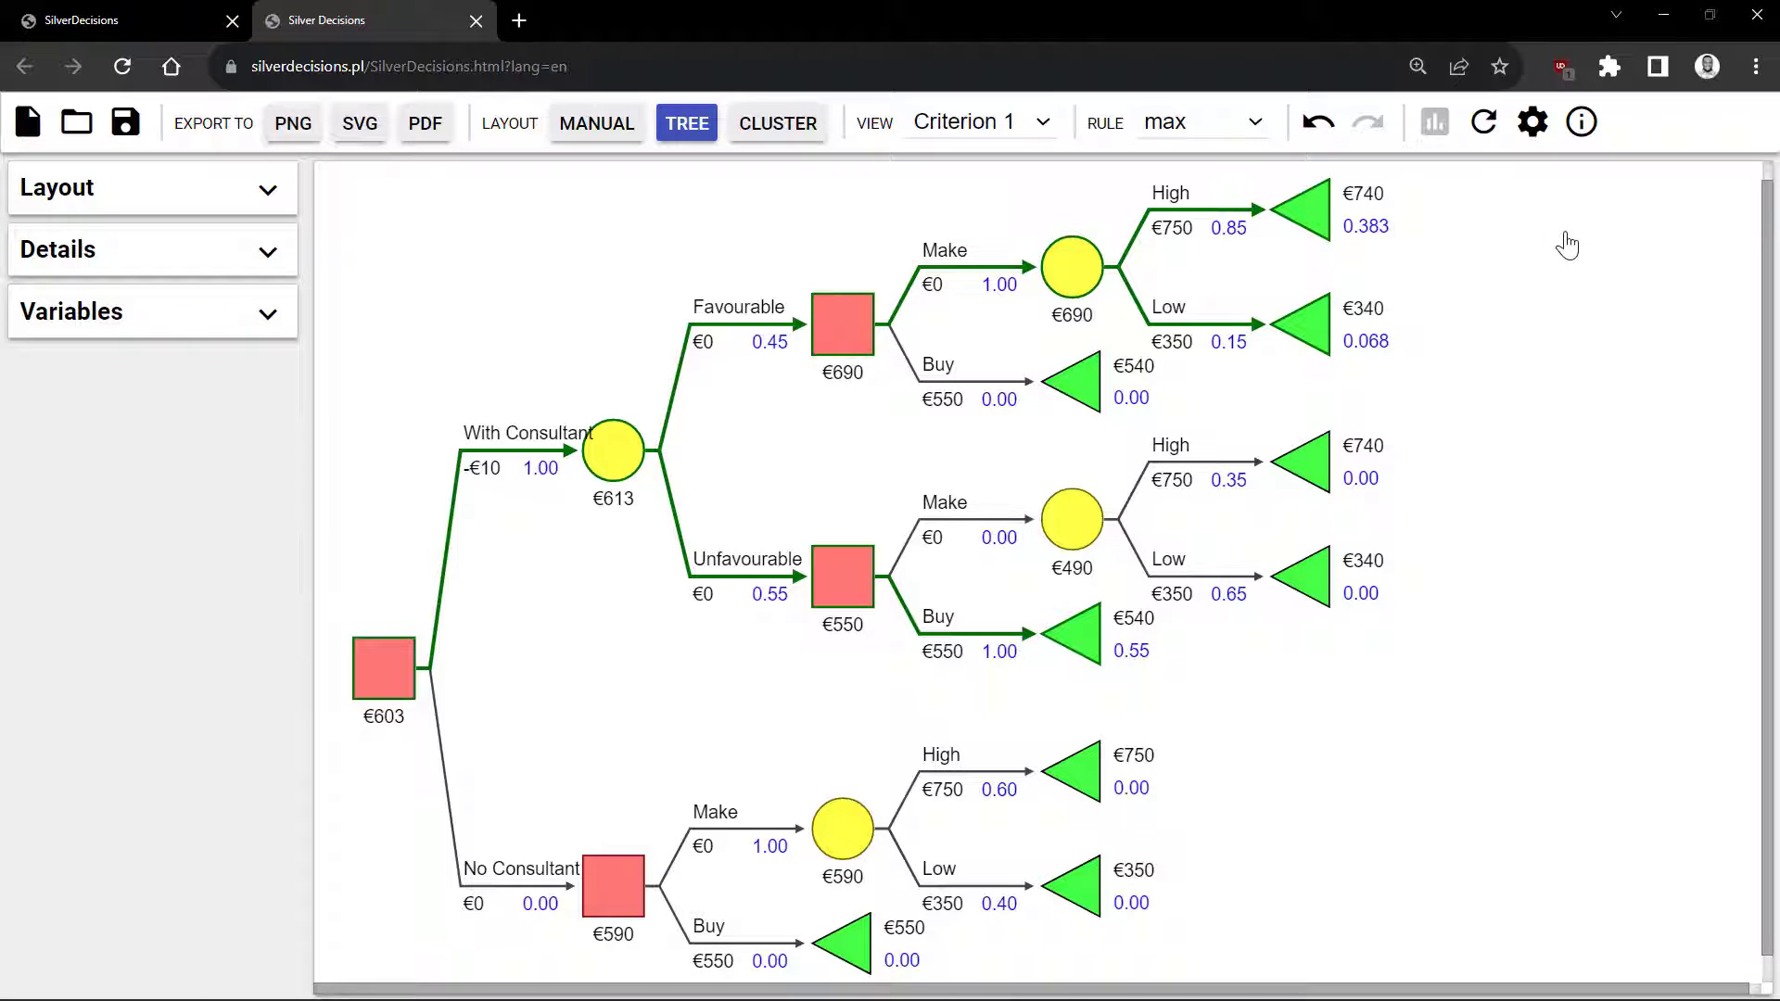
# Step: Change the currency code to GBP so payoffs show pound signs, e.g. root £603
pyautogui.click(1532, 122)
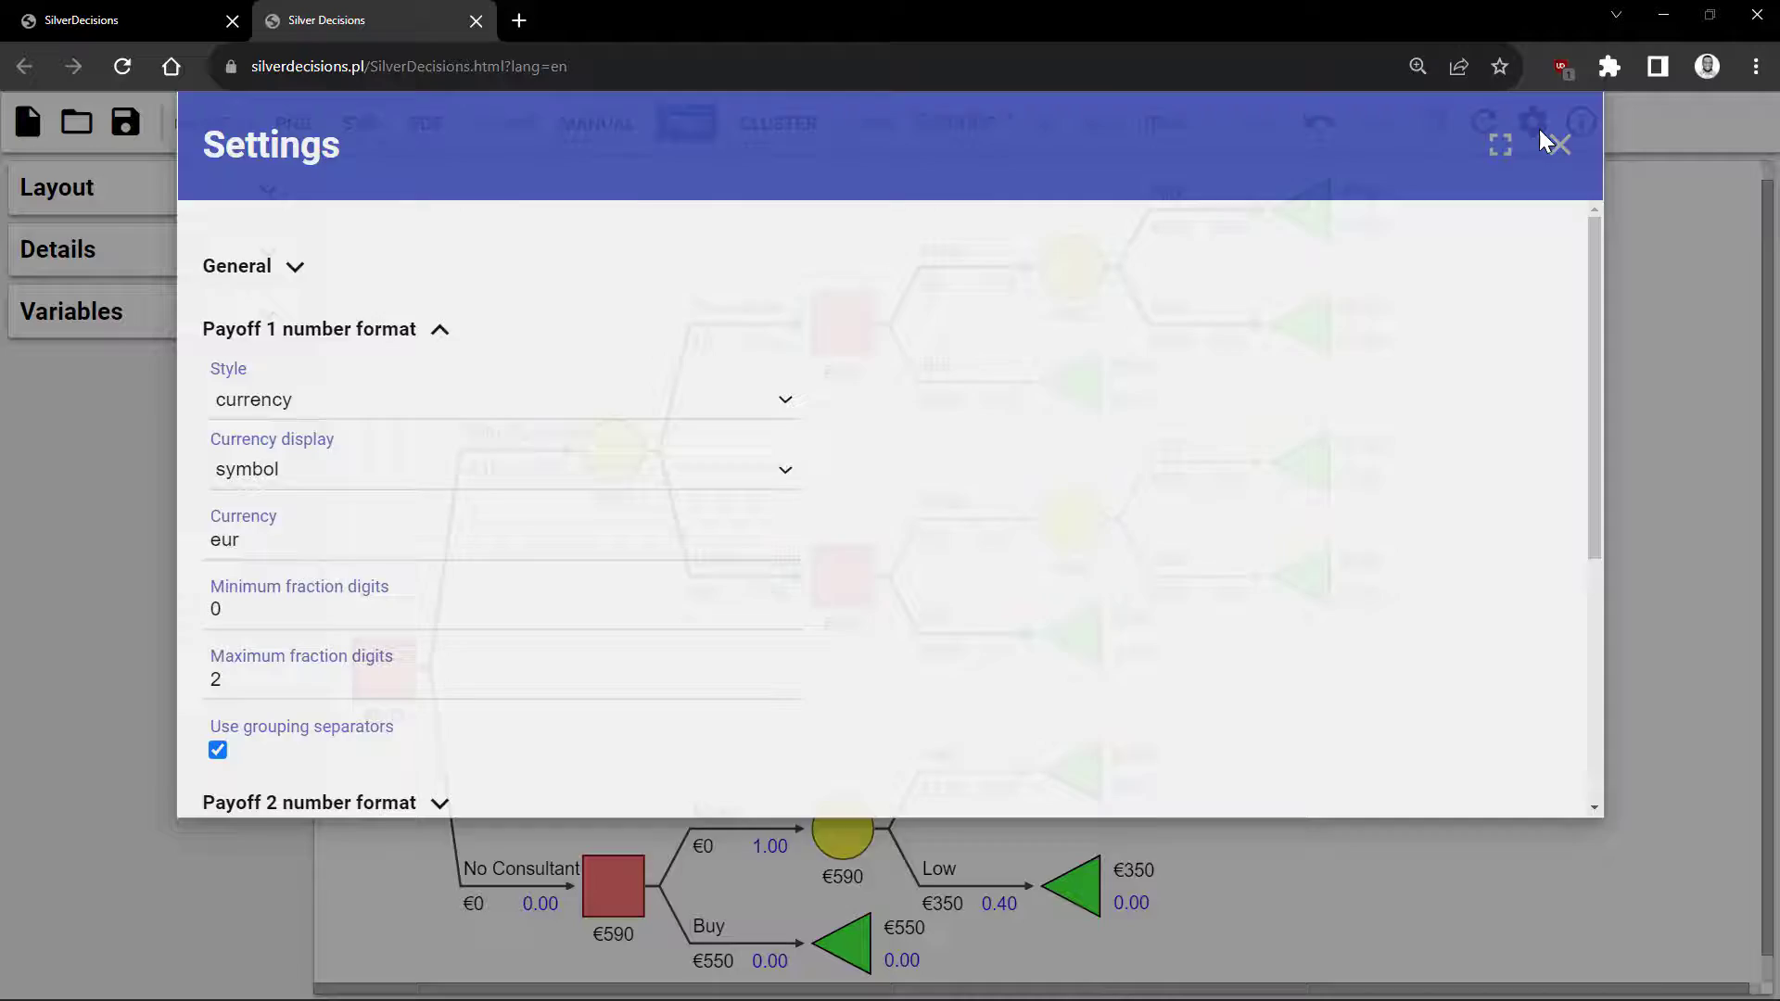
pyautogui.write('gbp')
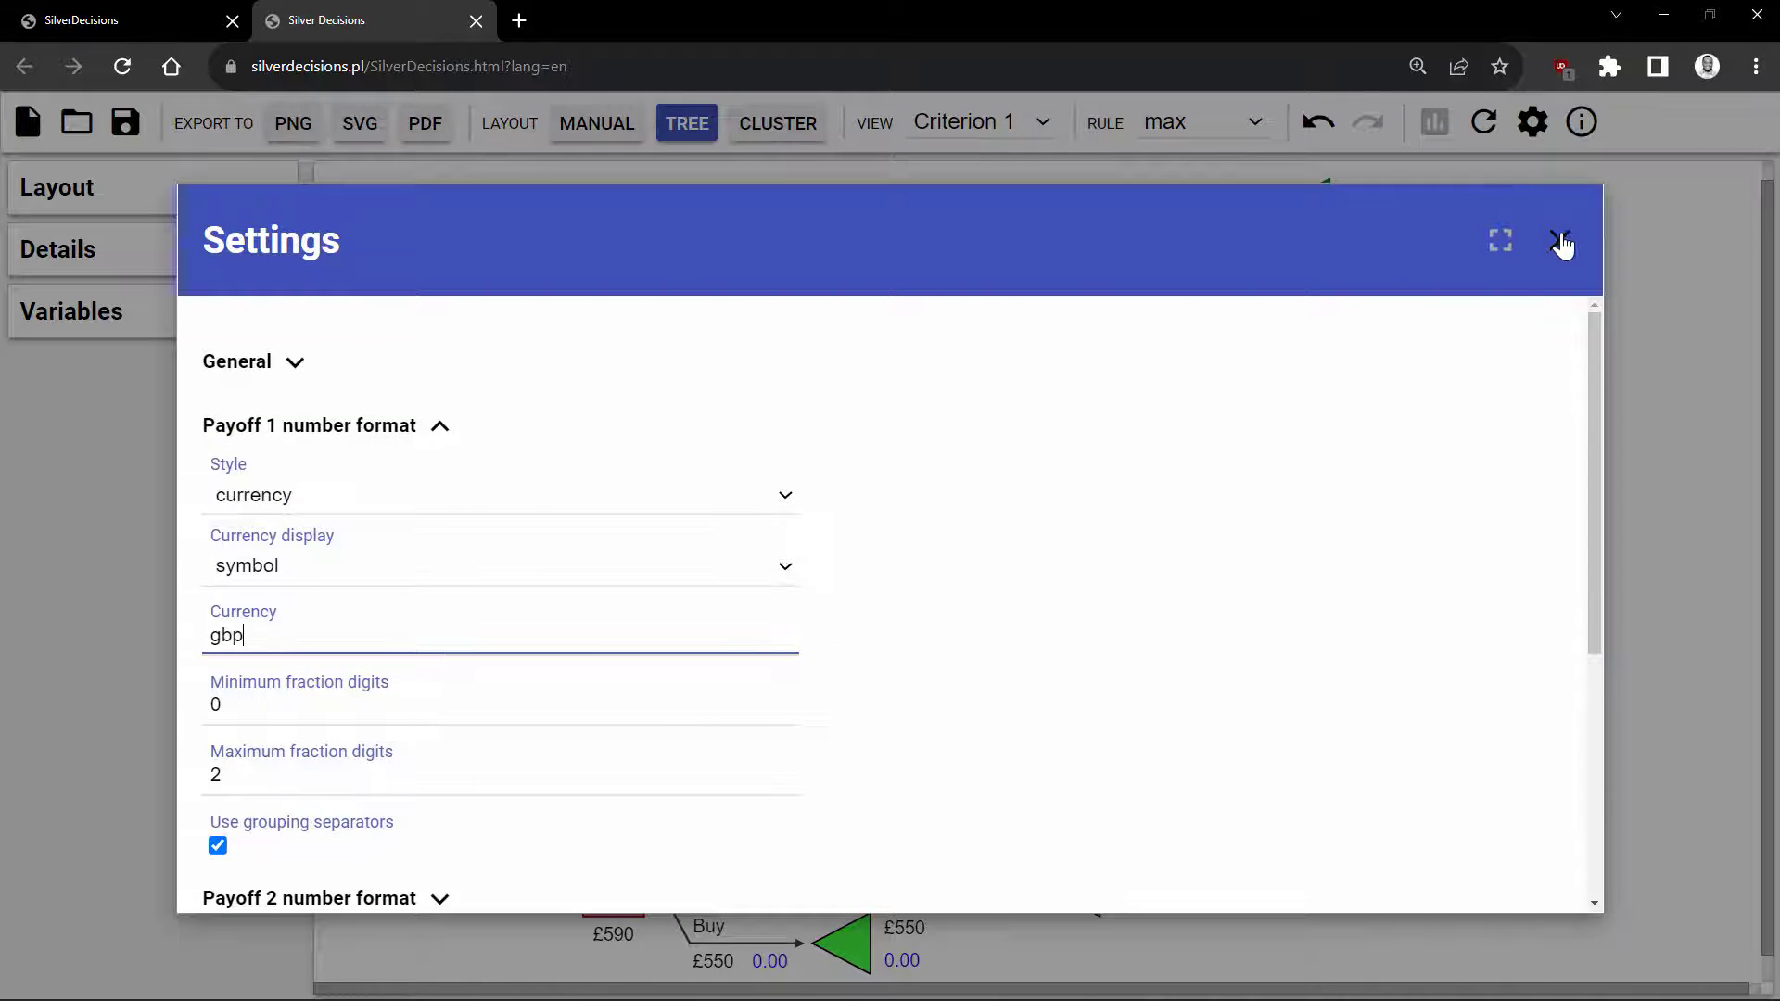
pyautogui.click(1561, 242)
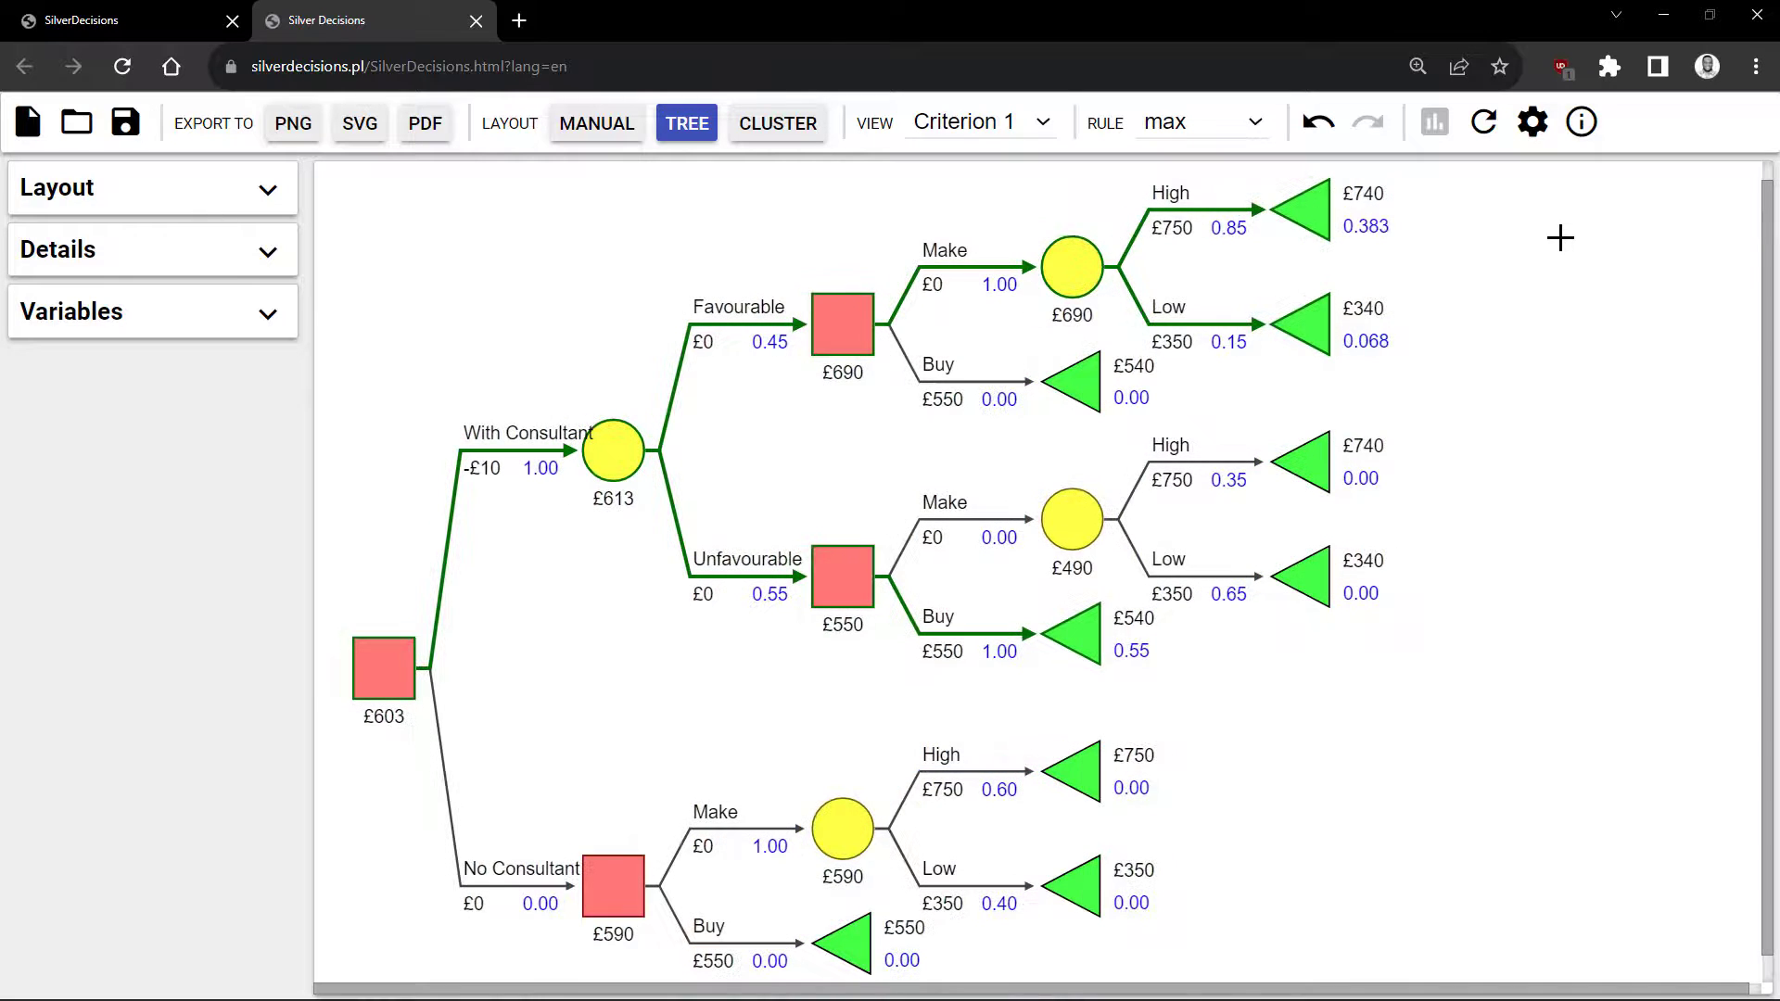
# Step: Return payoffs to decimal style in Settings and expand the Node appearance options
pyautogui.click(1532, 122)
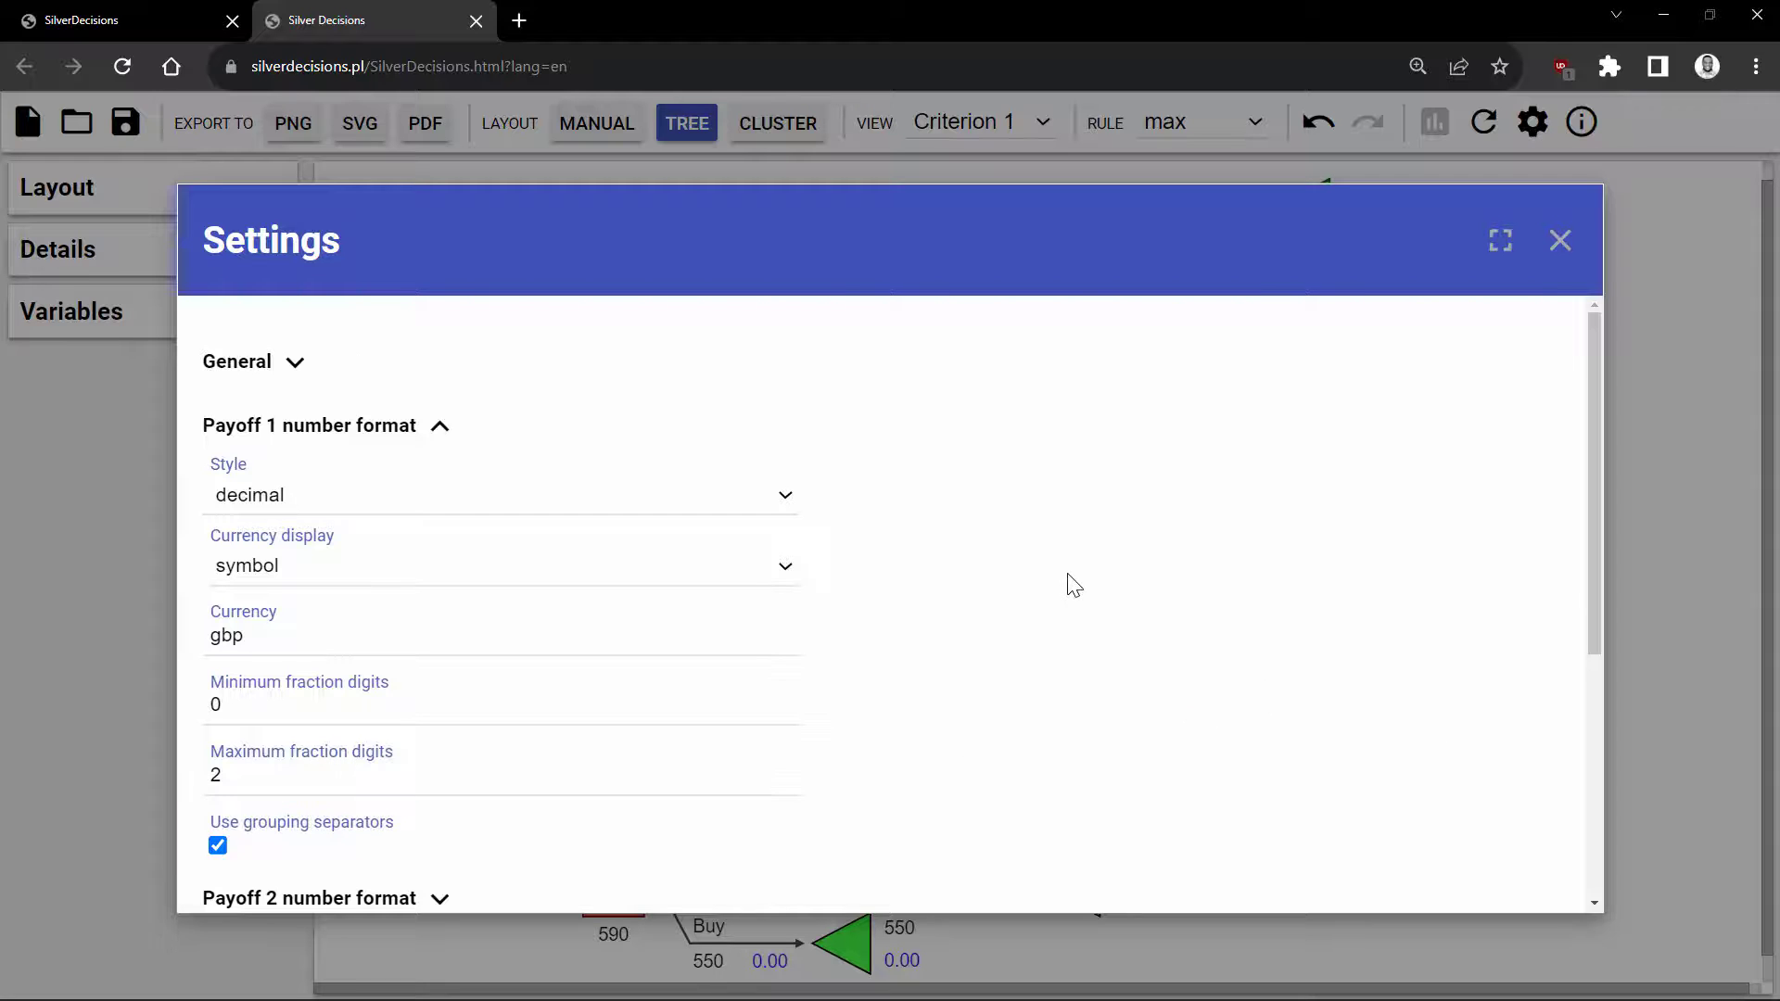
pyautogui.scroll(-3, 1076, 589)
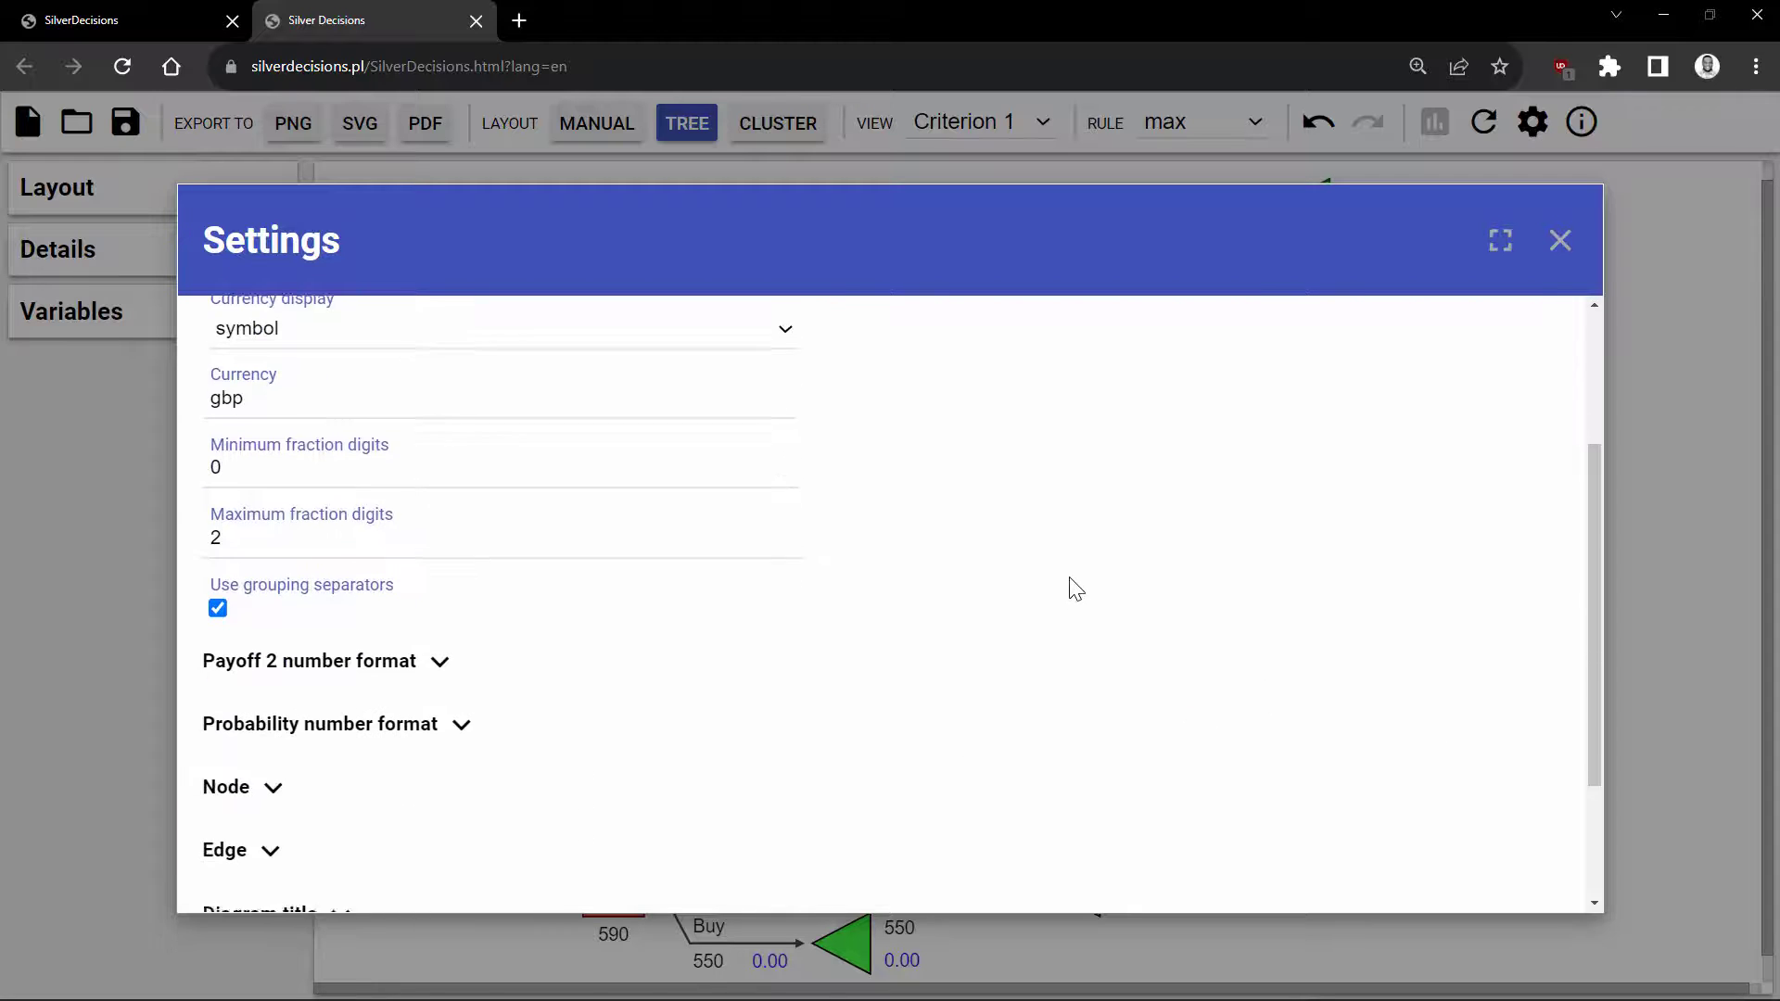
pyautogui.scroll(-2, 1071, 586)
pyautogui.click(242, 588)
# Step: Look over the Diagram title options and expand the Other display options
pyautogui.scroll(-3, 393, 677)
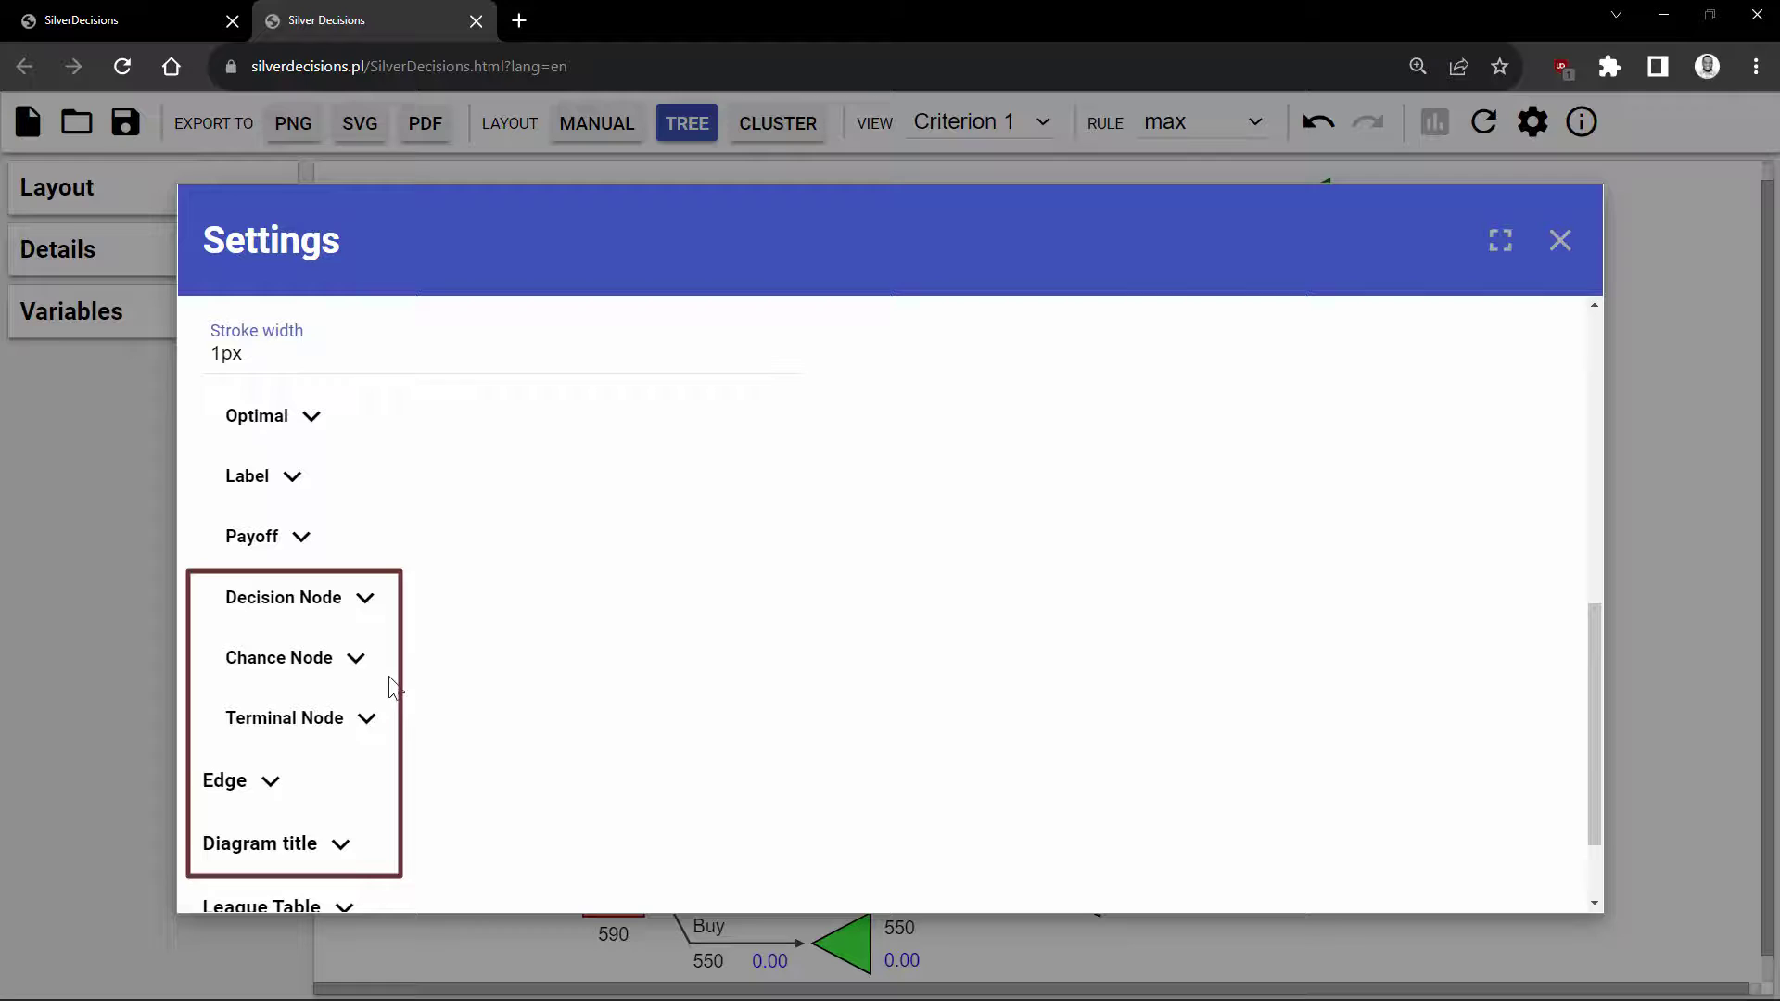
pyautogui.scroll(-2, 325, 777)
pyautogui.click(336, 729)
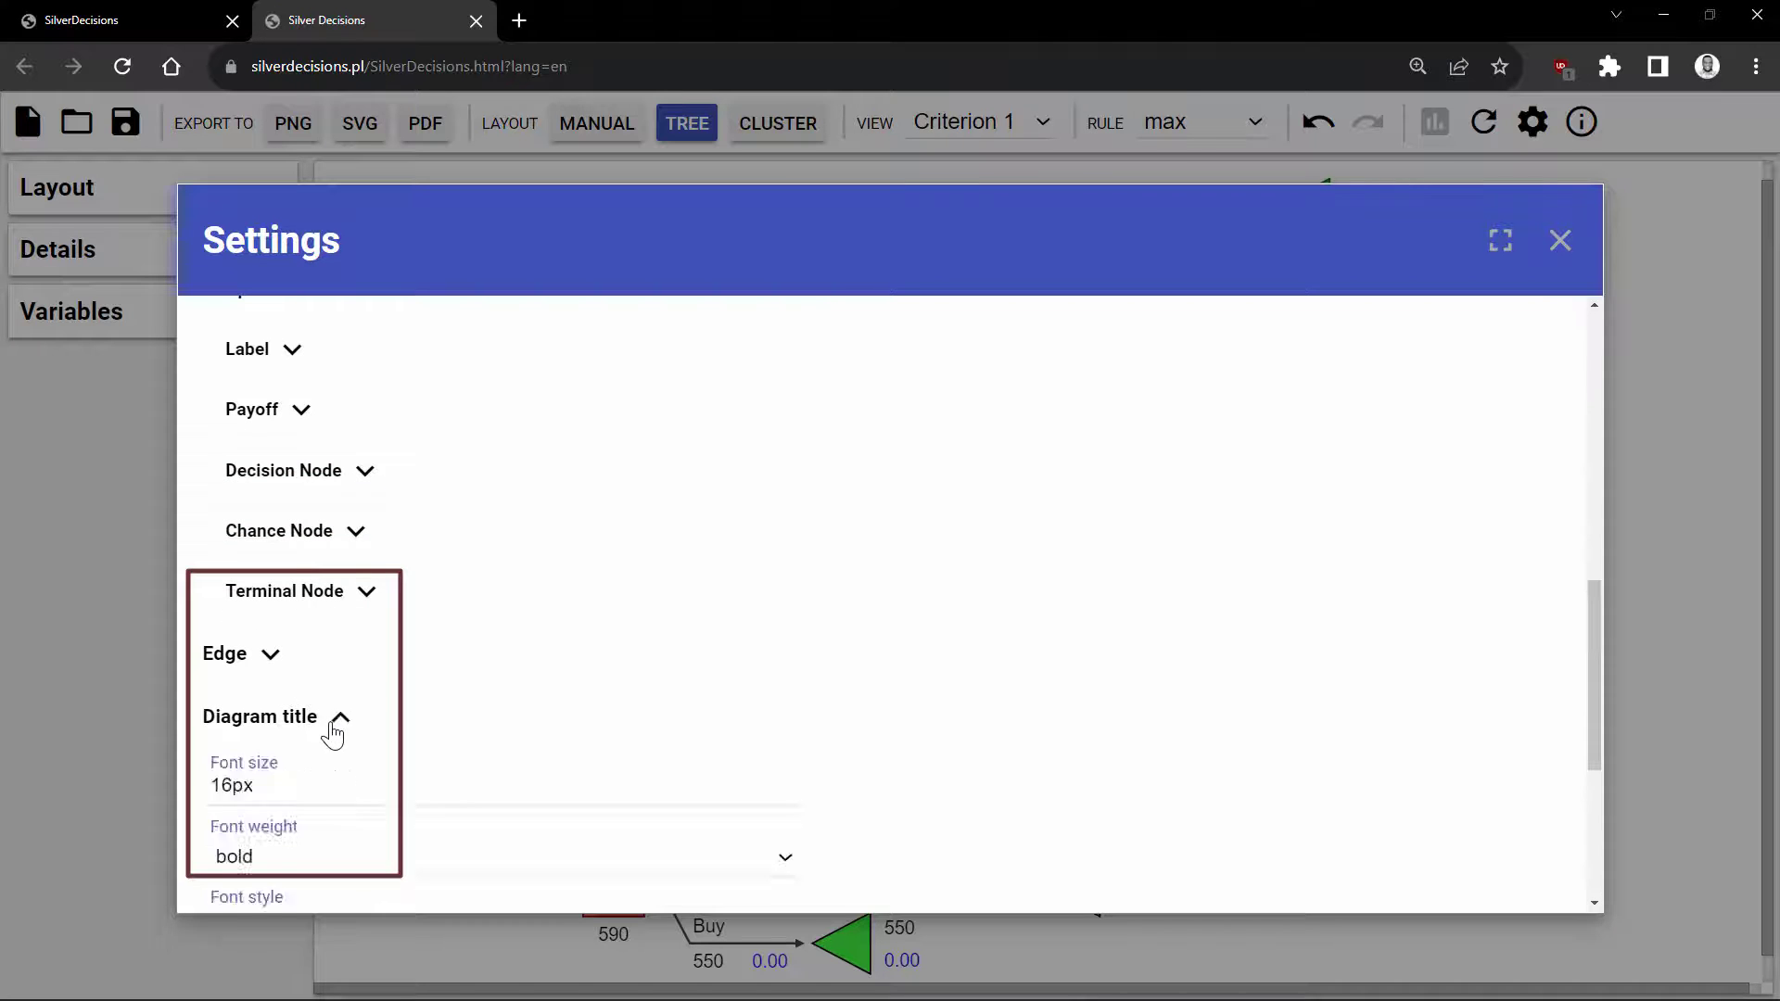
pyautogui.click(332, 733)
pyautogui.click(270, 835)
pyautogui.scroll(-4, 267, 839)
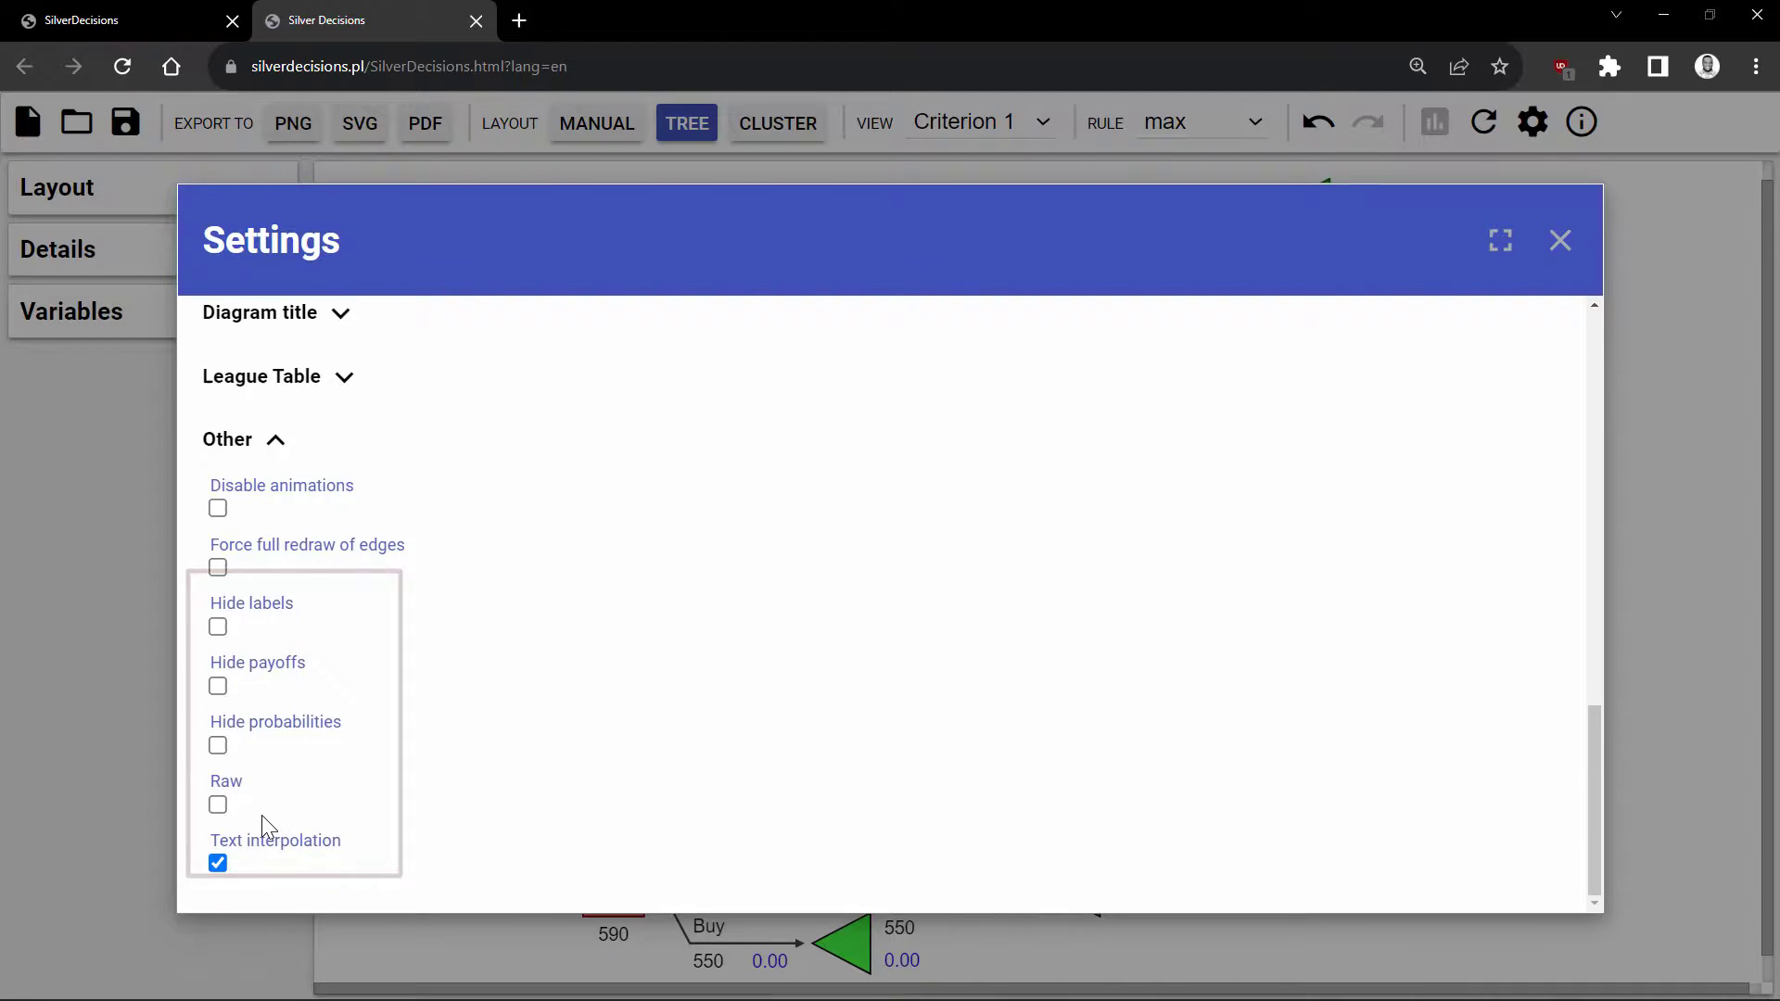
# Step: Close Settings and enter 'My Decision Tree' as the diagram title in Details
pyautogui.press('Escape')
pyautogui.click(262, 246)
pyautogui.click(175, 306)
pyautogui.write('My Decision Tr')
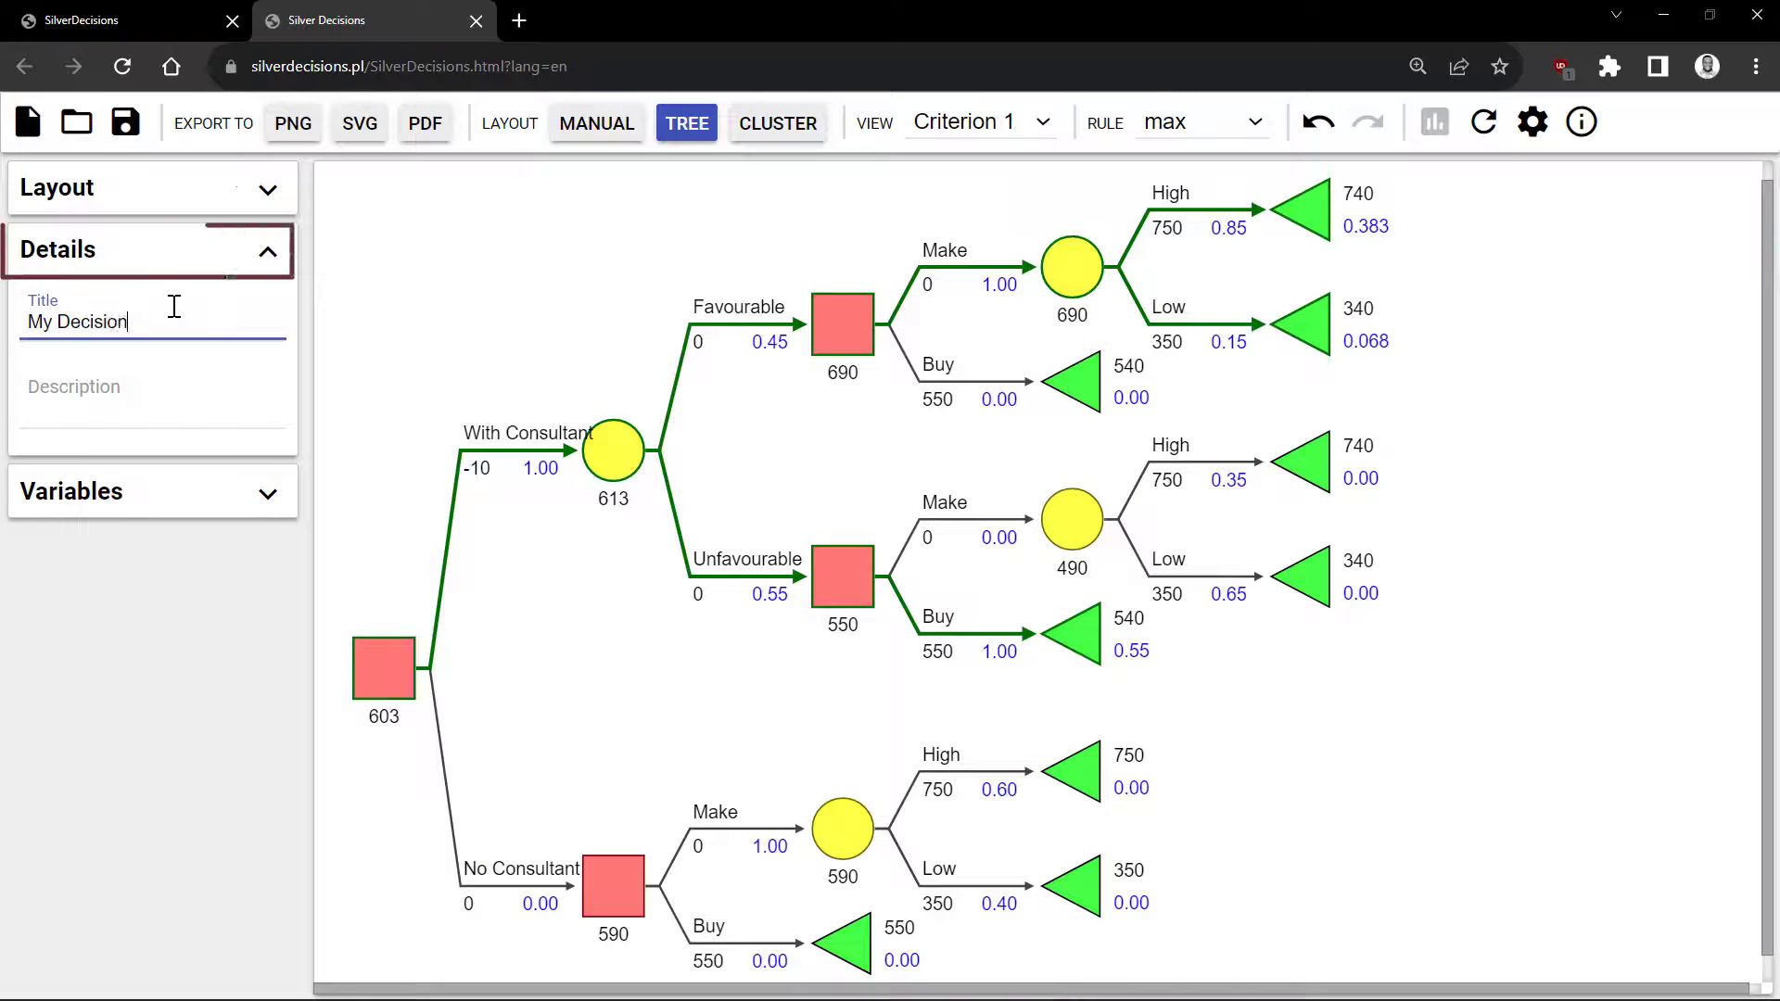
pyautogui.write('ee')
pyautogui.click(612, 286)
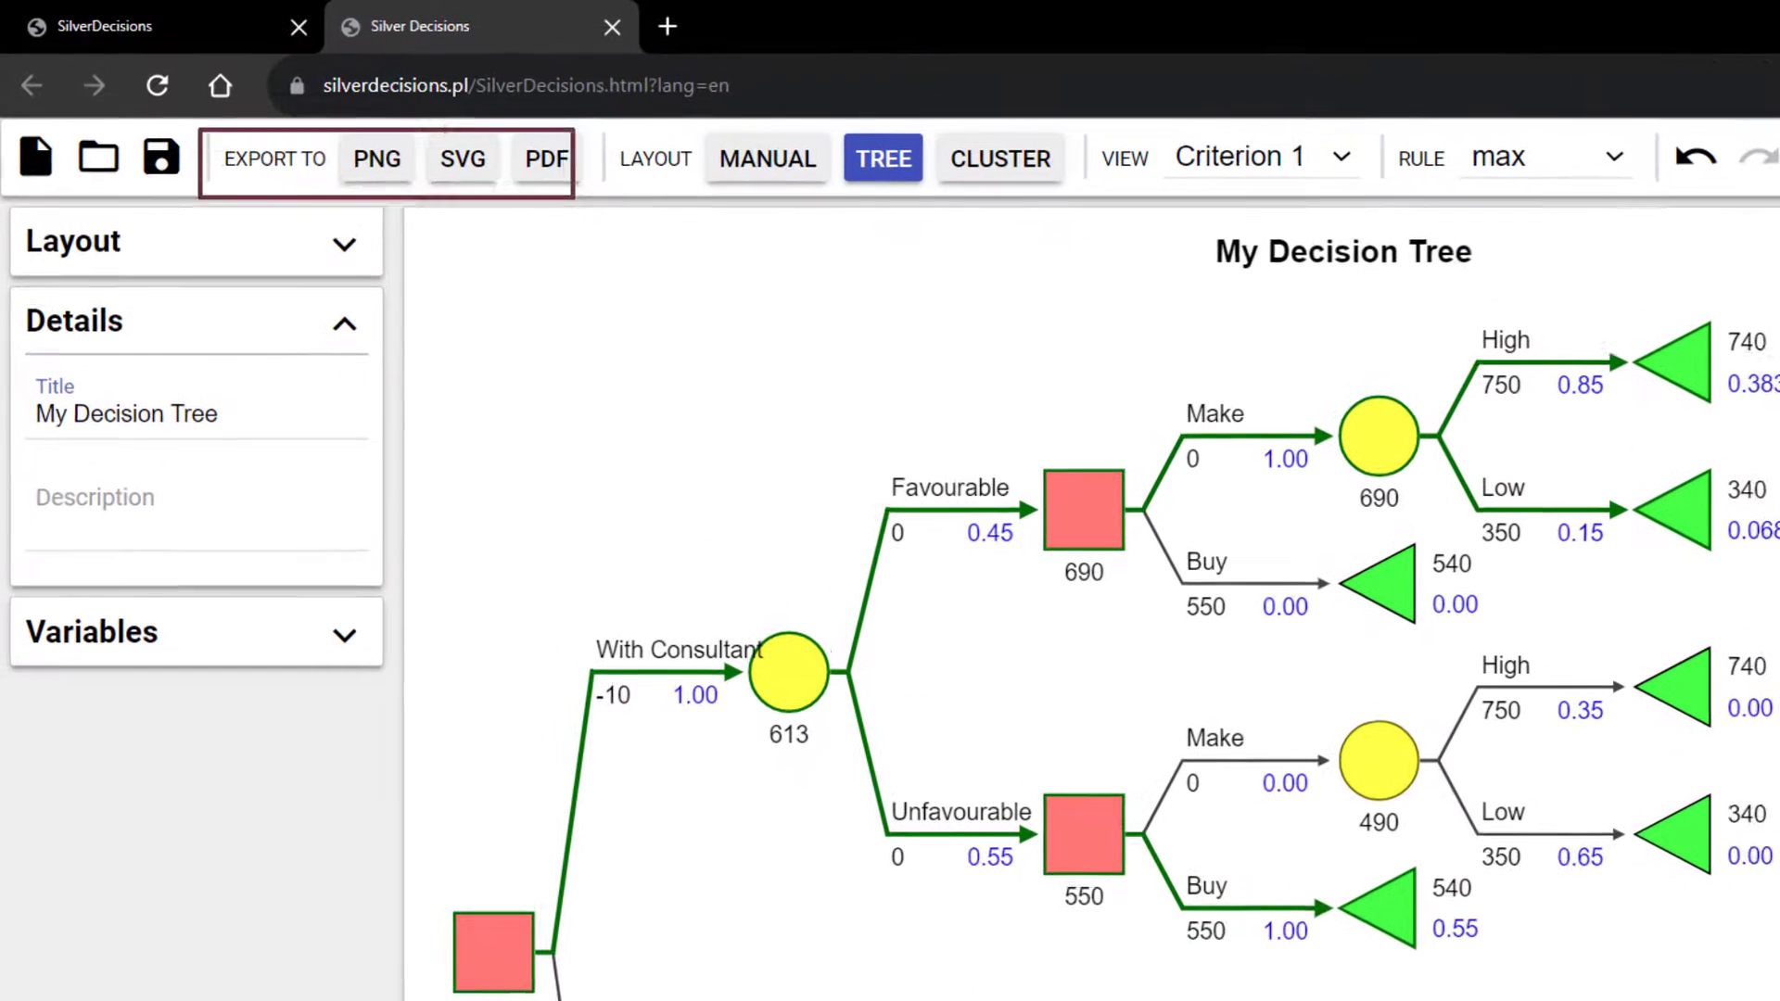